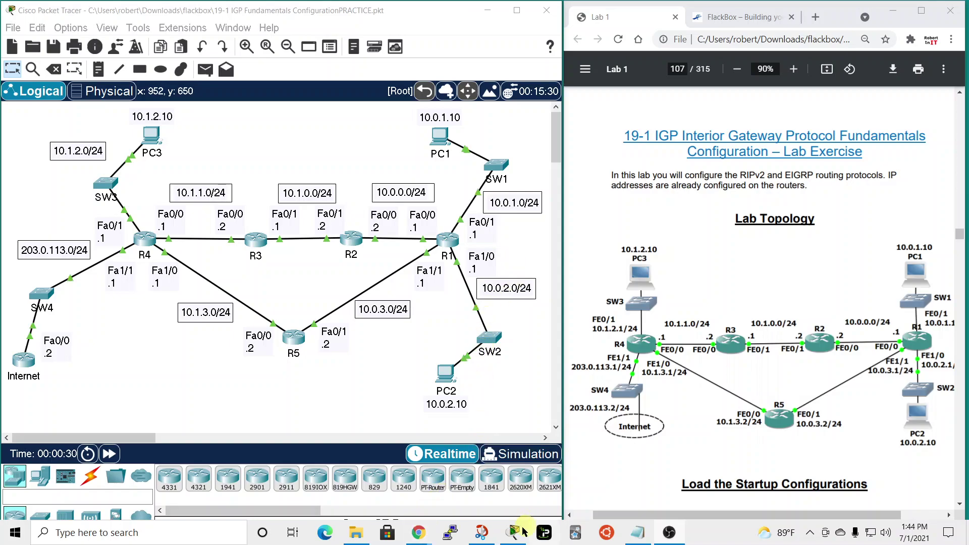
- Review the FlackBox website and read the first RIP Configuration task in the lab guide
mouse_move(419, 532)
click(431, 487)
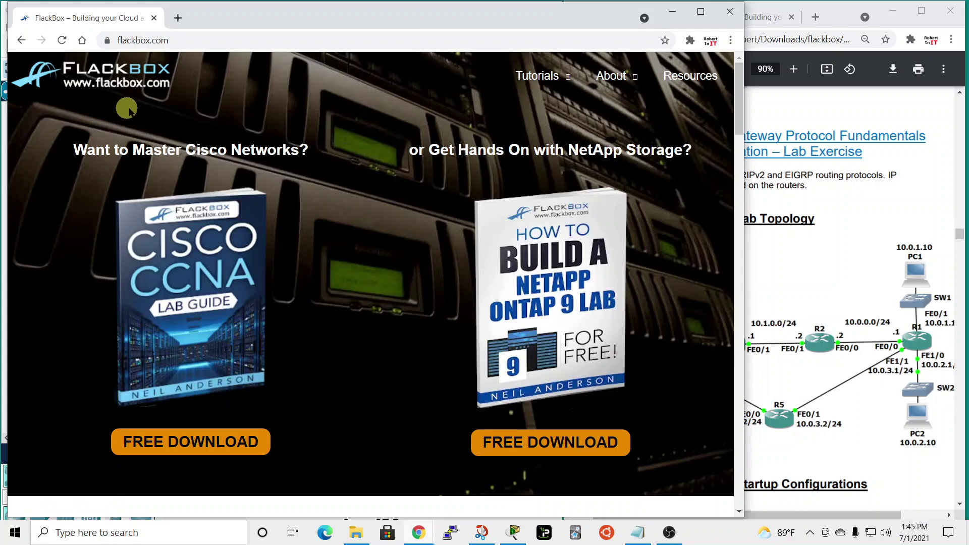
click(671, 15)
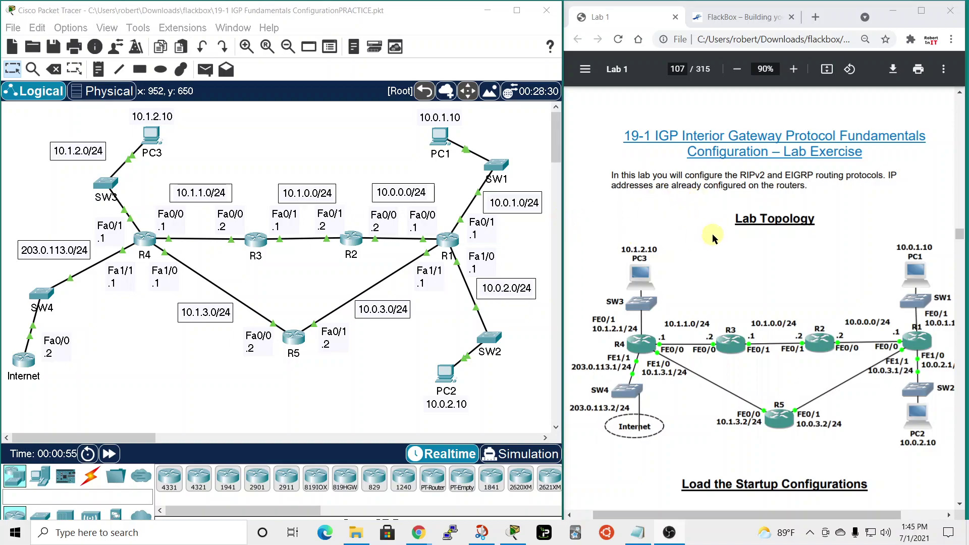
scroll(695, 244, down, 10)
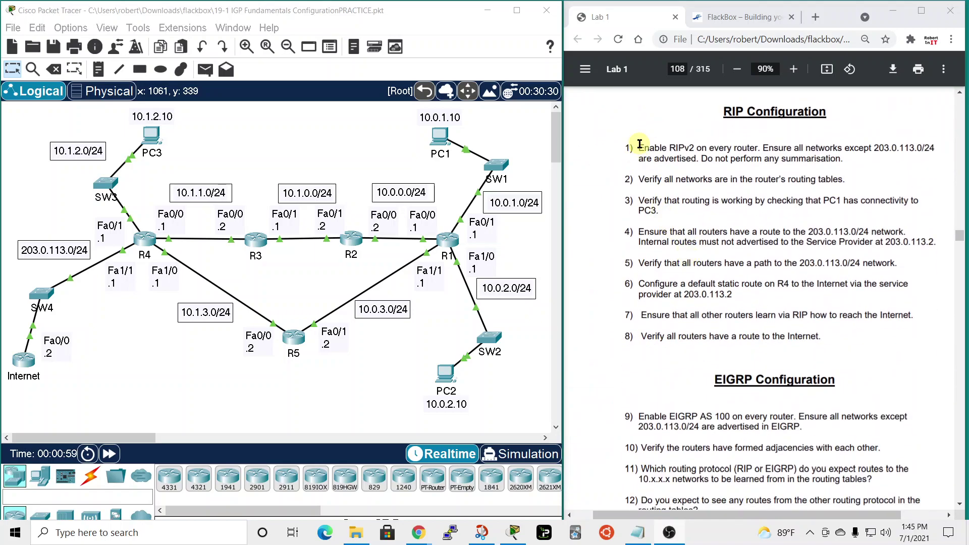
drag(639, 148, 785, 148)
click(709, 168)
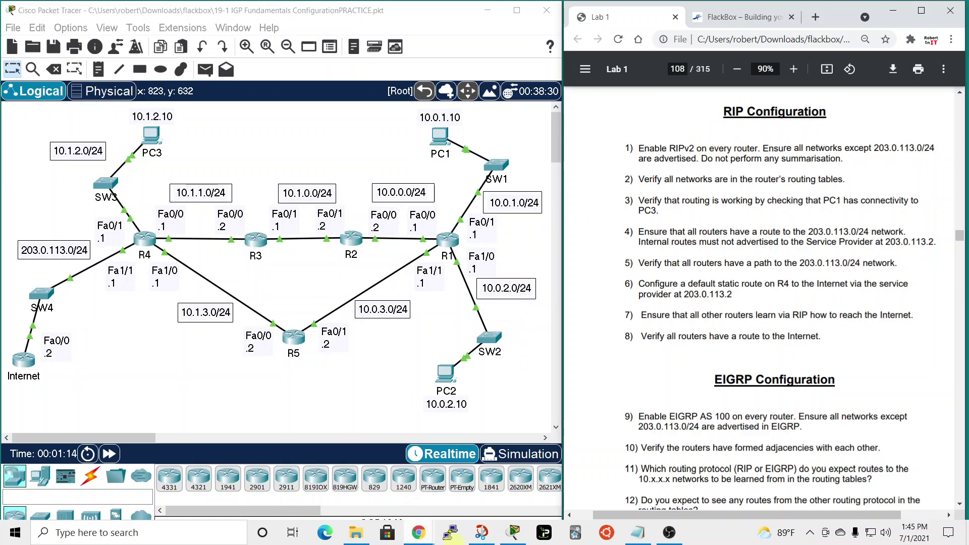
- Switch to Notepad and write the command script: en, conf t, router rip, version 2, no auto-summary, network 10.0.0.0
click(640, 533)
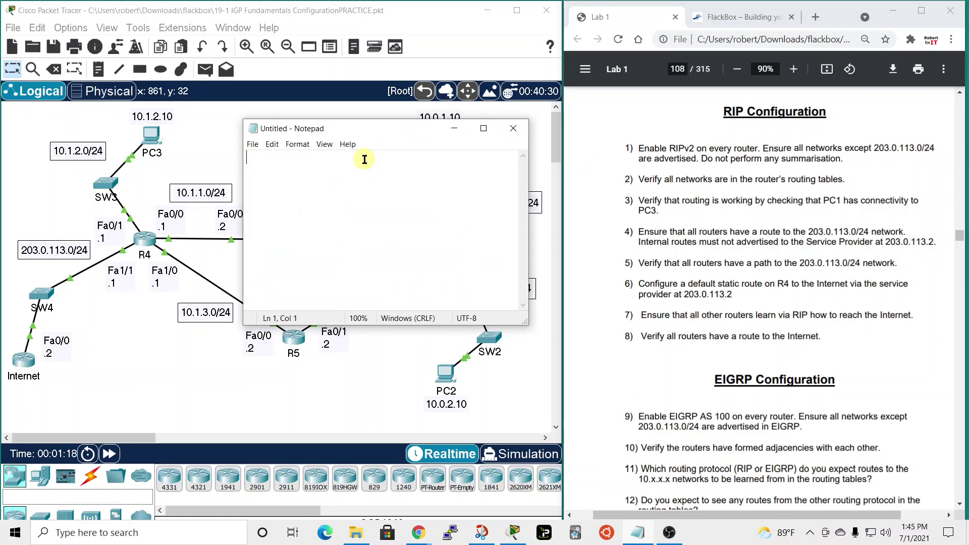
text(en)
key(Return)
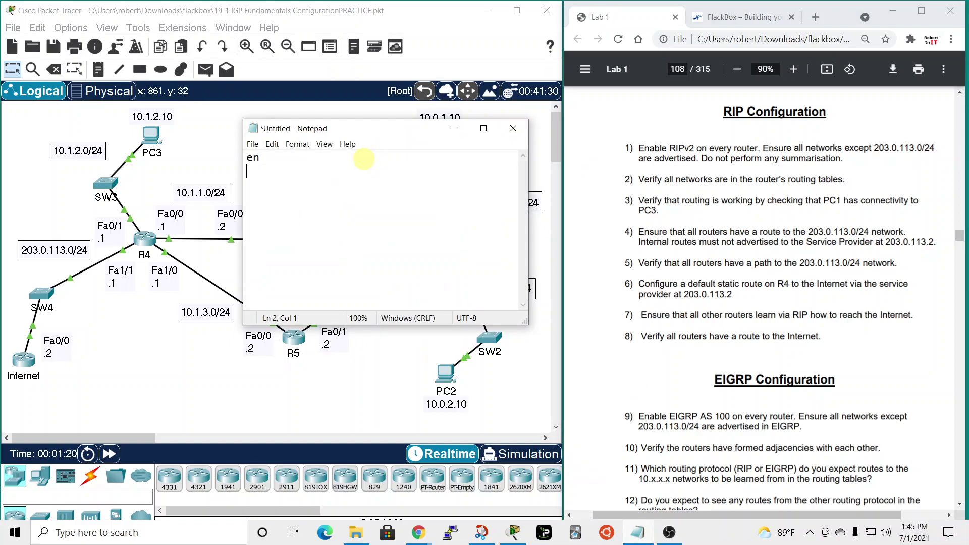
text(conf t)
key(Return)
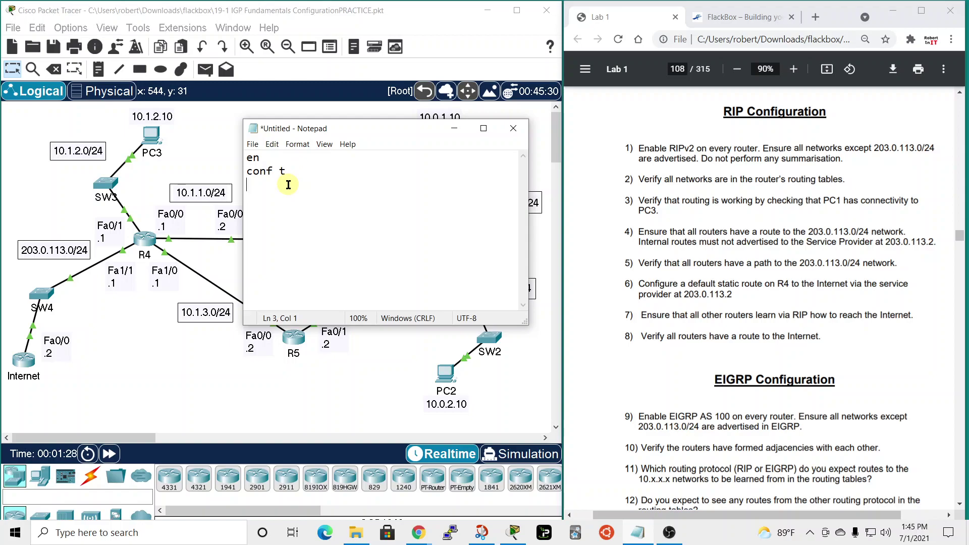
text(route)
text(r rip )
text(version 2)
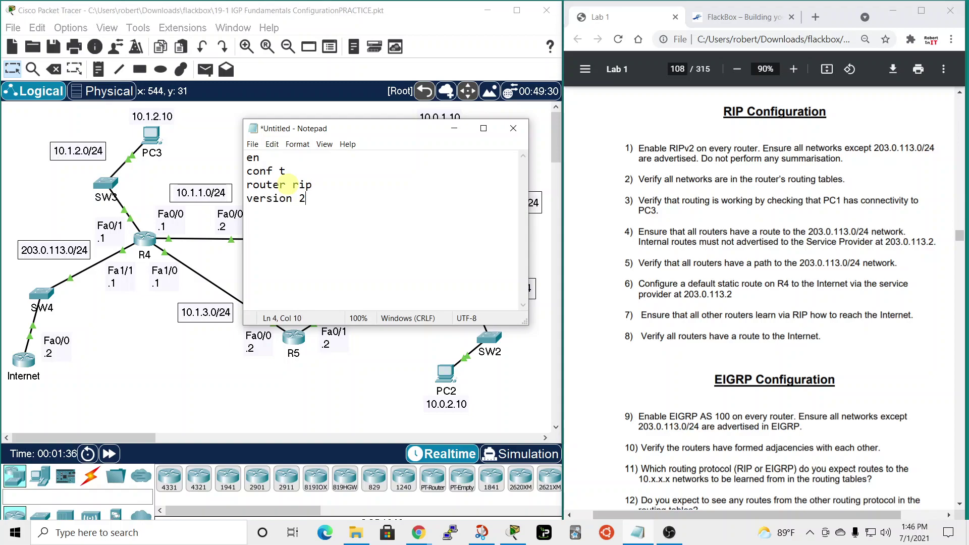
key(Return)
text(no auto-summary)
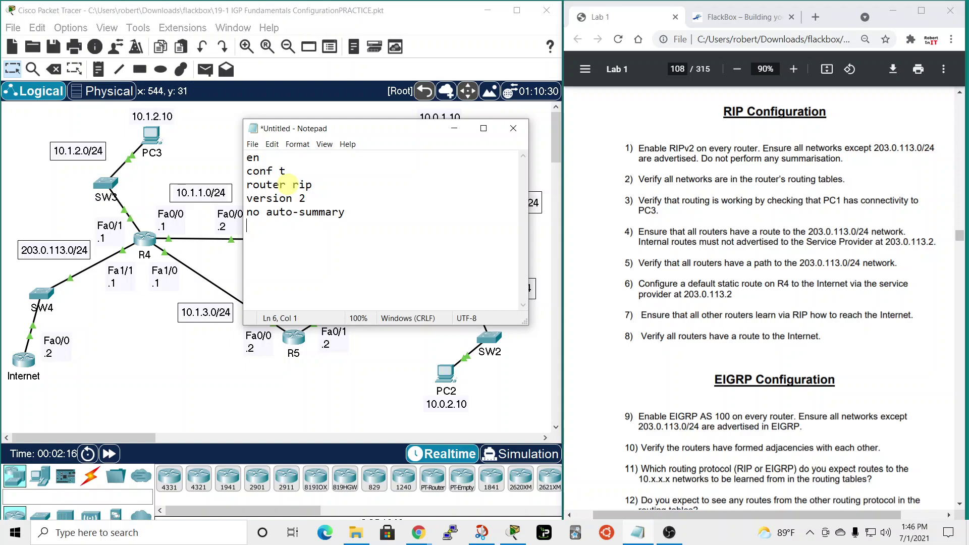
text(network 10.0.0.0)
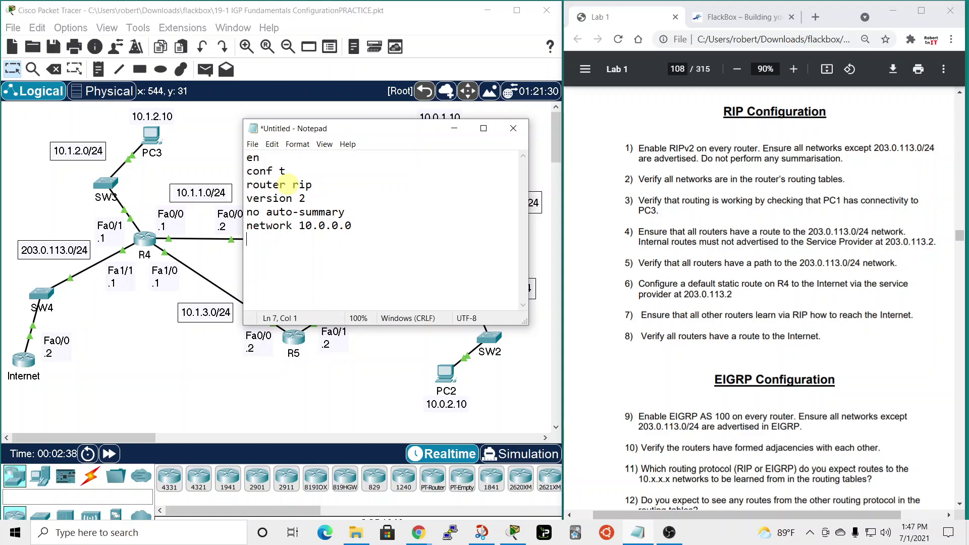
- Copy the whole RIP script from Notepad and minimize its window
drag(372, 221, 210, 130)
right_click(323, 223)
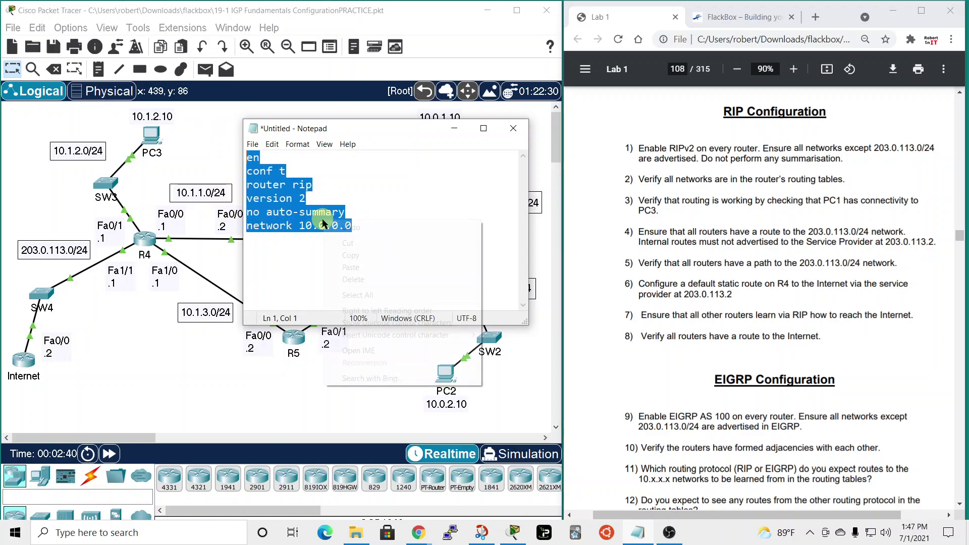
click(350, 255)
click(455, 129)
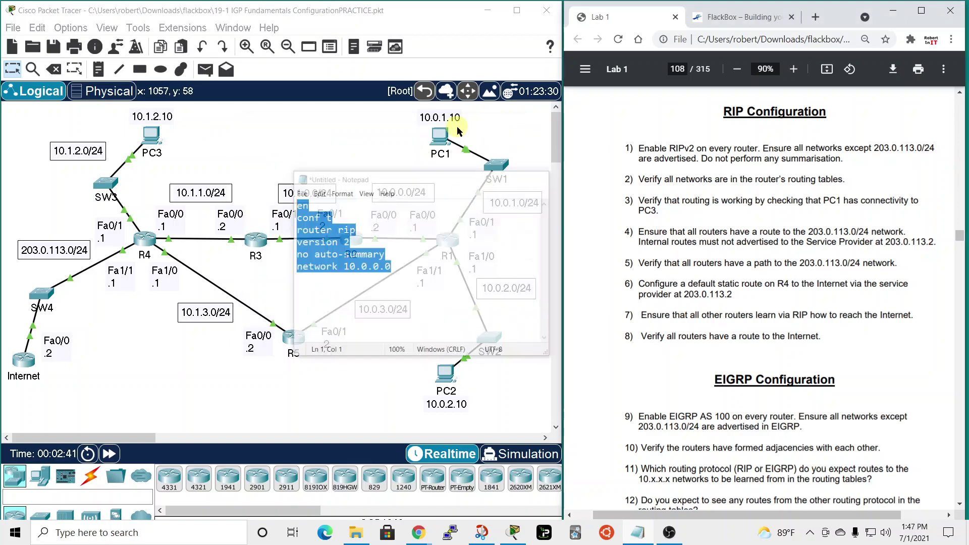
- Paste the copied RIPv2 script into router R1's command line and close the router's window
click(447, 240)
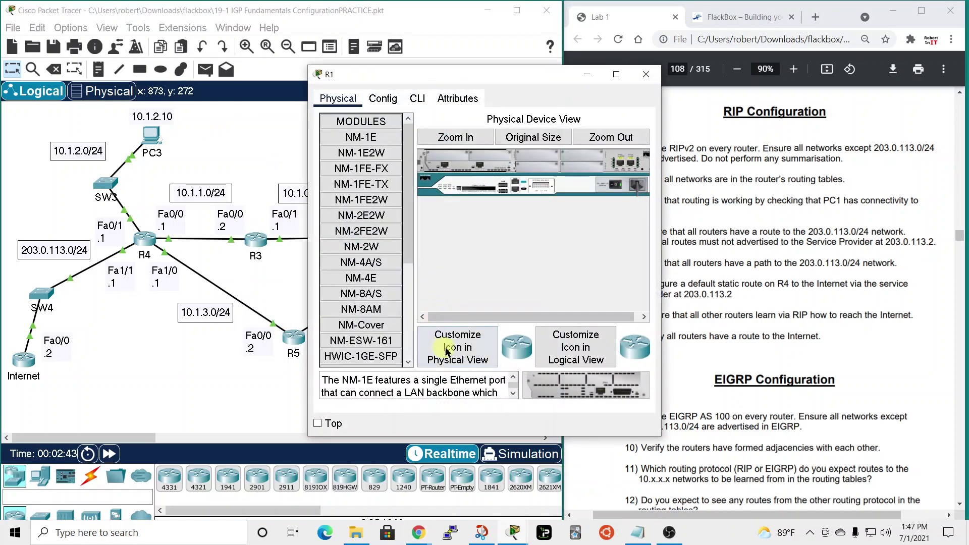
click(418, 98)
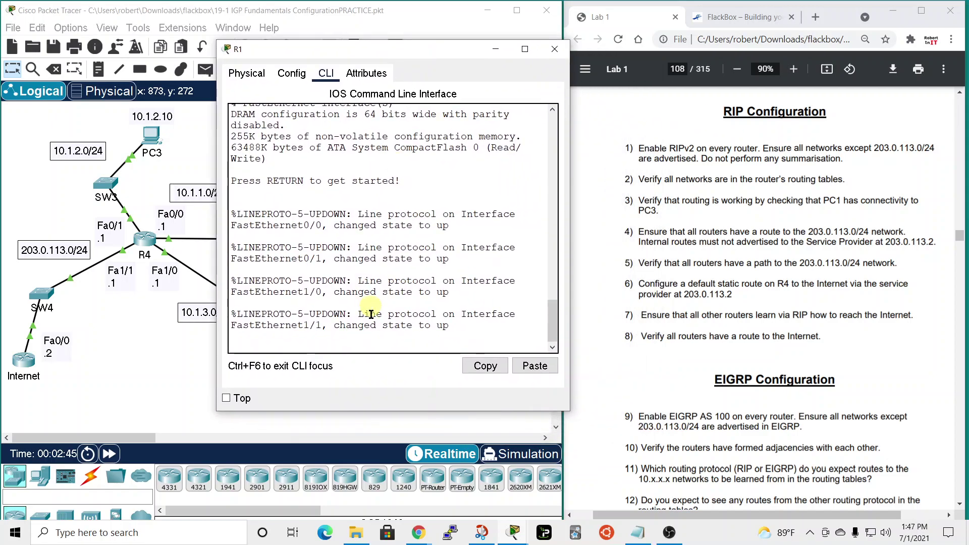
key(Return)
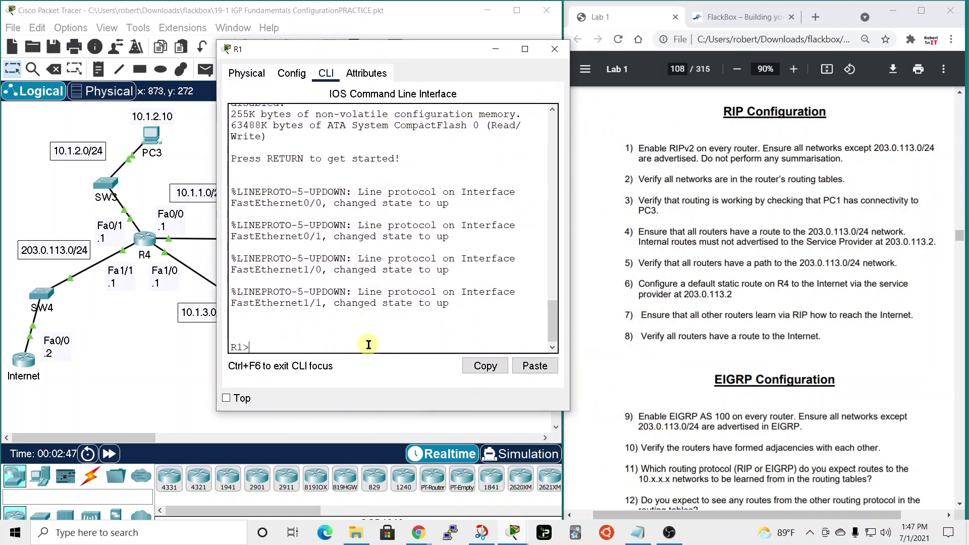
right_click(369, 344)
click(396, 367)
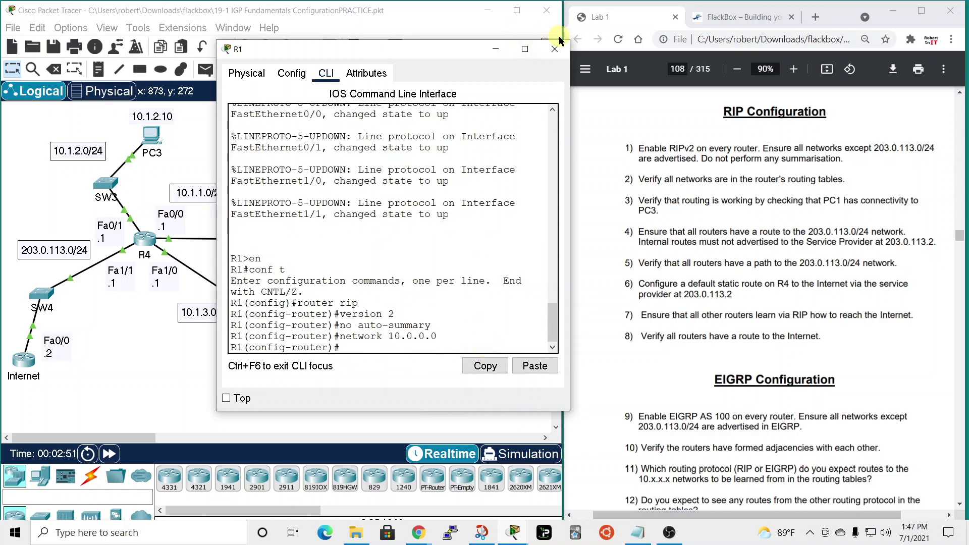
click(556, 50)
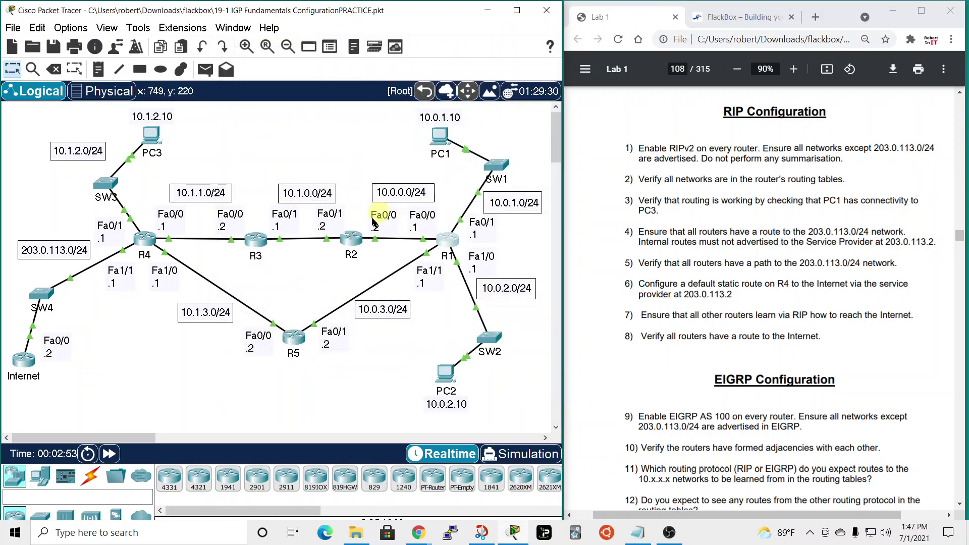
- Paste the copied RIPv2 script into router R2's command line, run its final network 10.0.0.0 command, and close the router's window
click(389, 236)
click(418, 99)
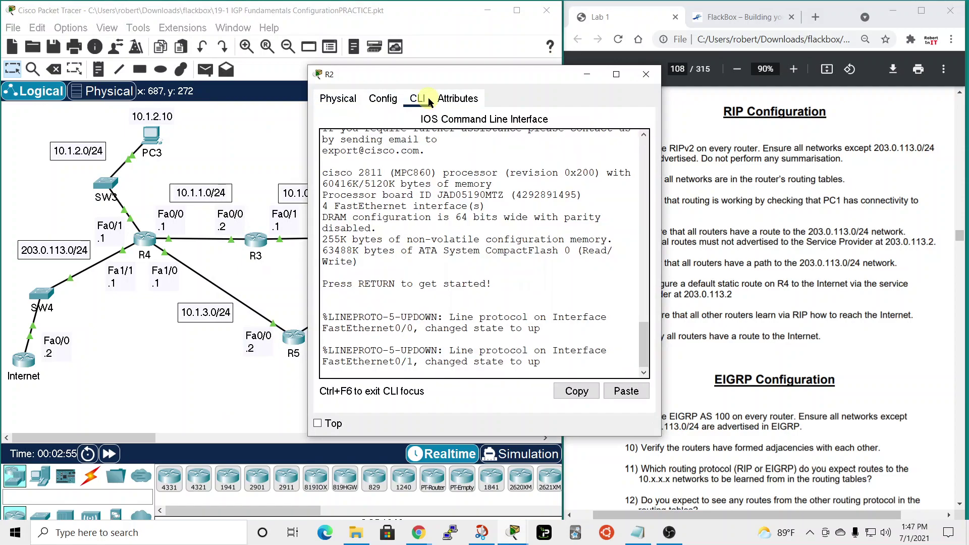
key(Return)
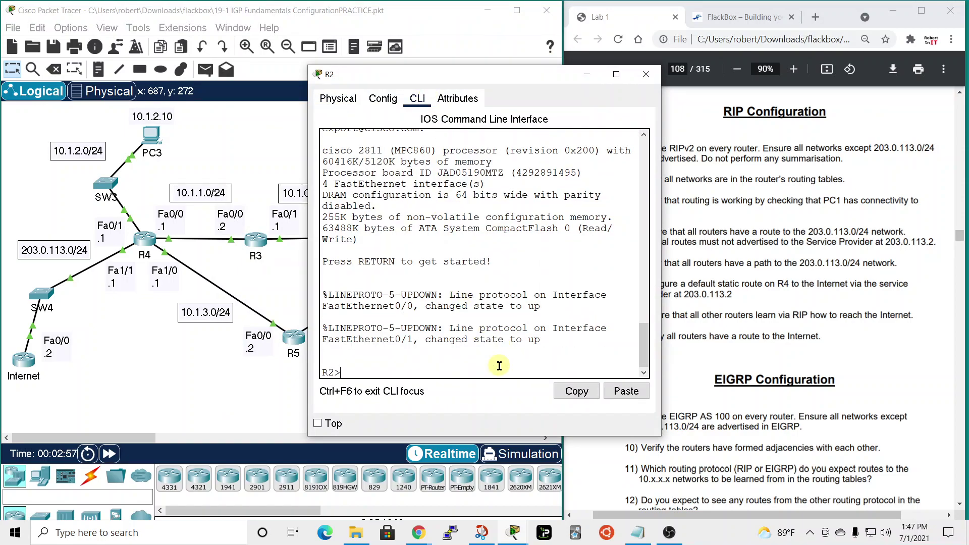
right_click(499, 365)
click(525, 392)
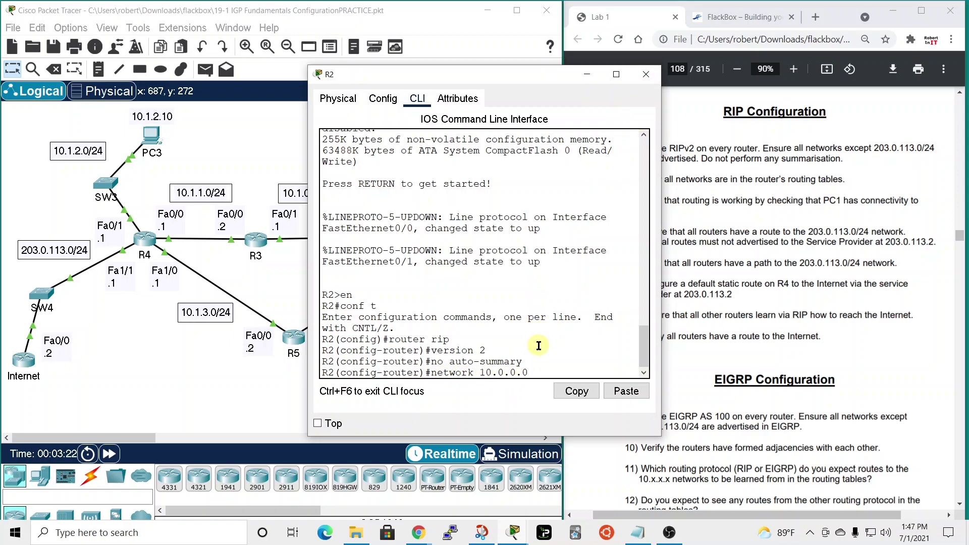
key(Return)
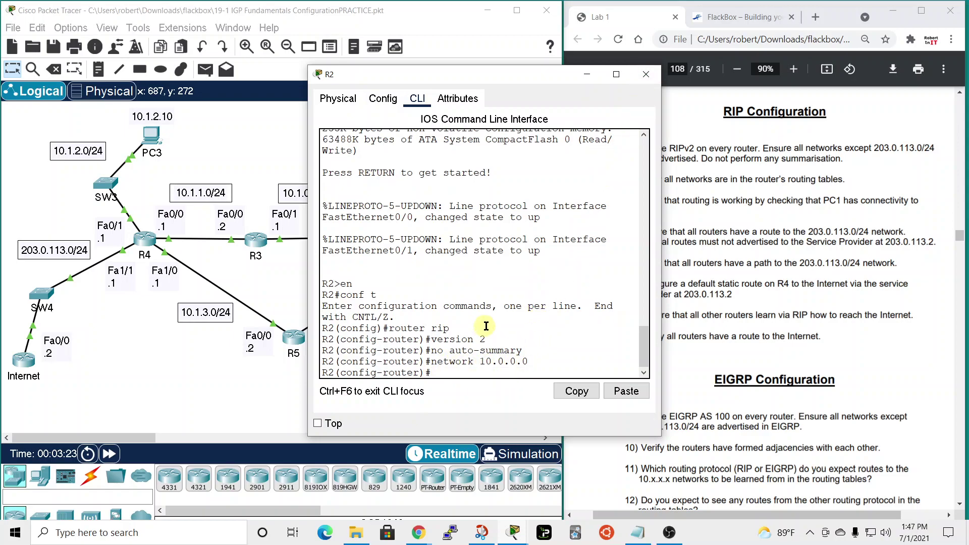
click(646, 74)
- Paste the copied RIPv2 script into router R3's command line and close the router's window
click(256, 245)
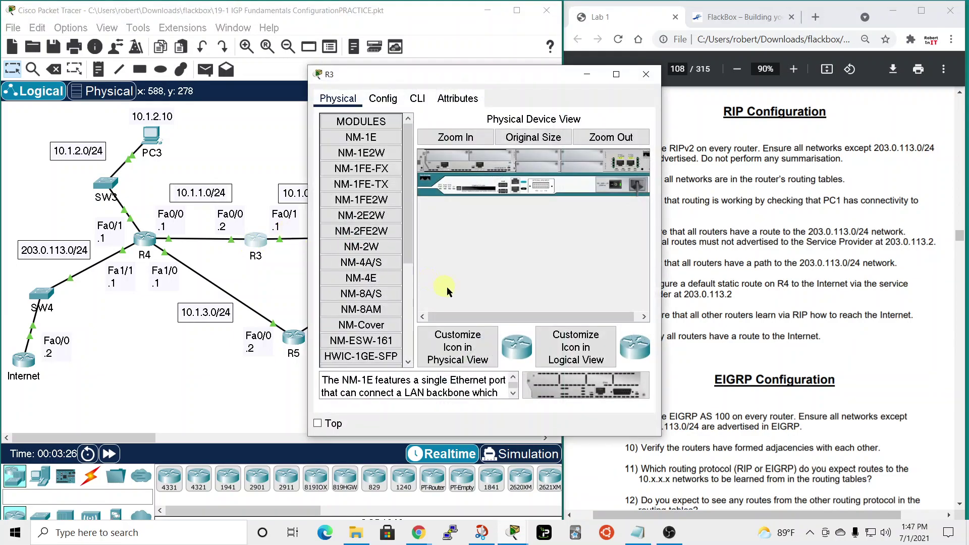
click(417, 99)
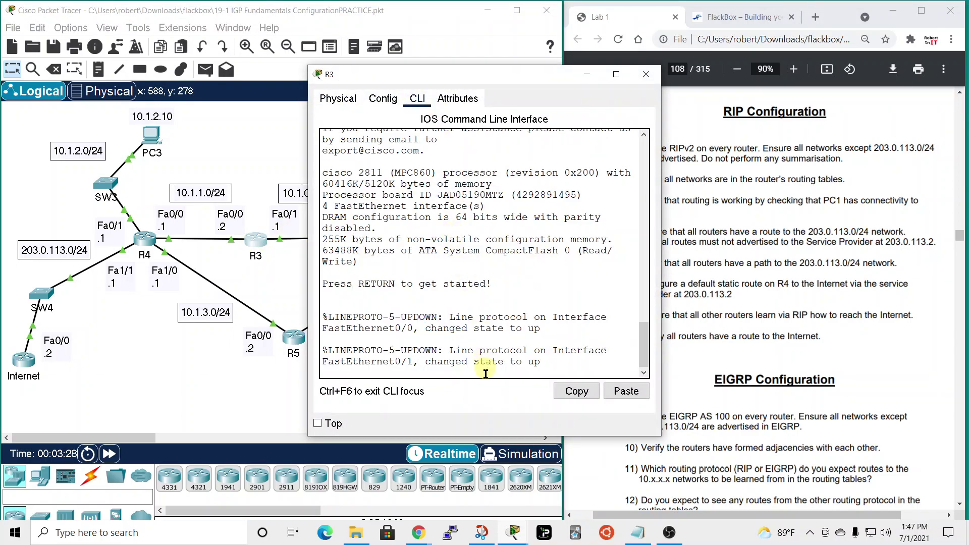
key(Return)
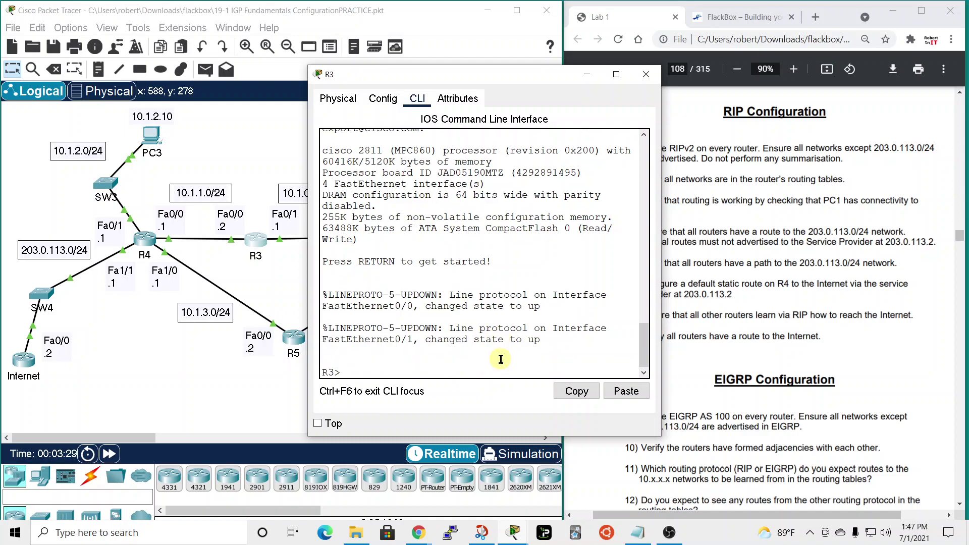
right_click(441, 376)
click(472, 397)
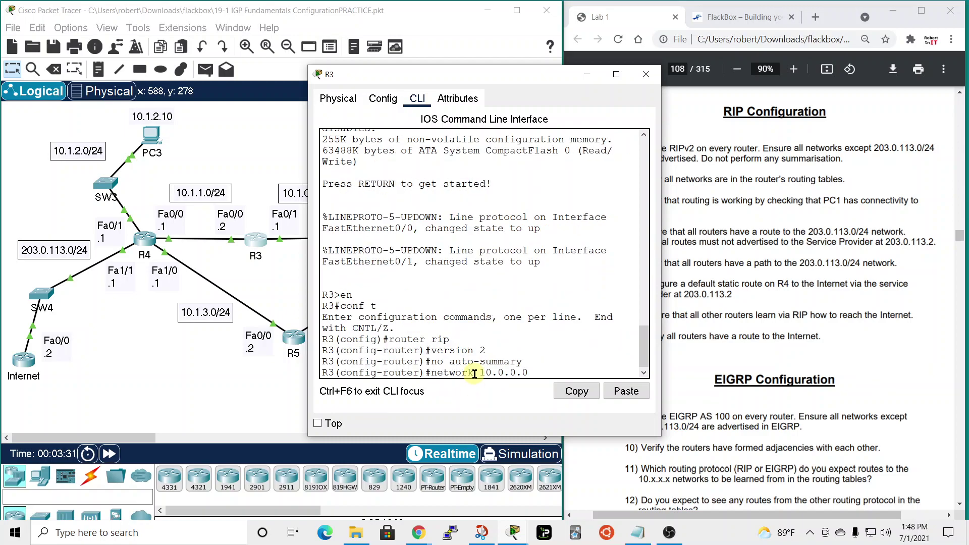
click(646, 77)
- Paste the copied RIPv2 script into router R4's command line and close the router's window
click(145, 236)
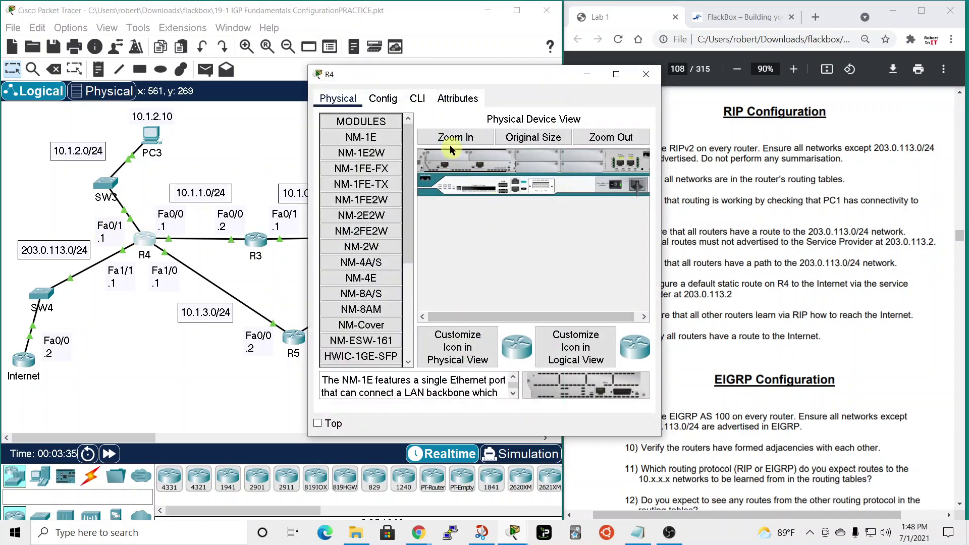
click(417, 97)
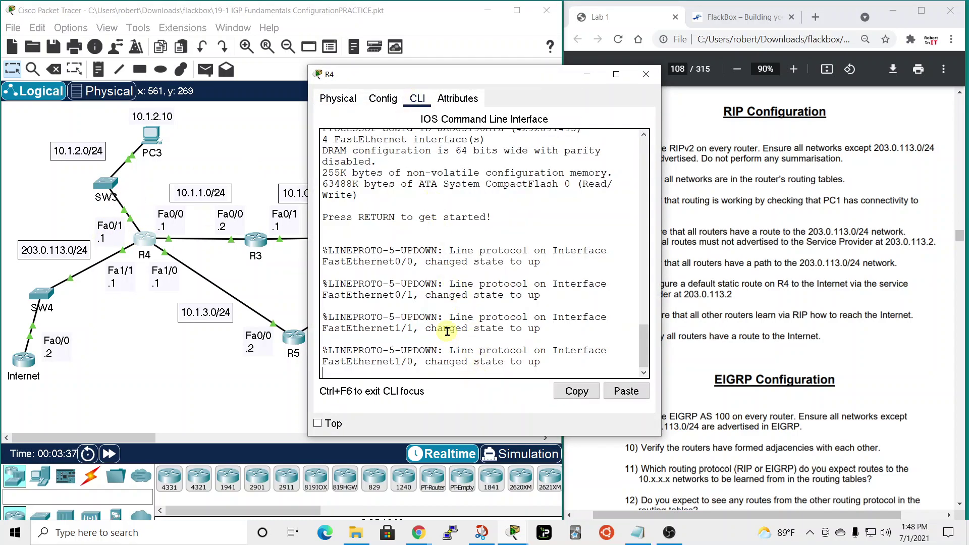
key(Return)
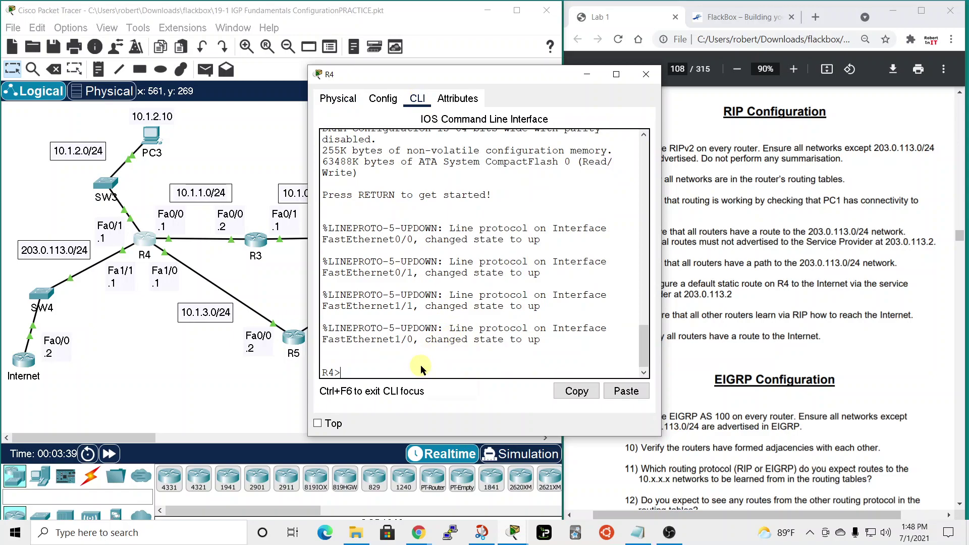
key(ctrl+v)
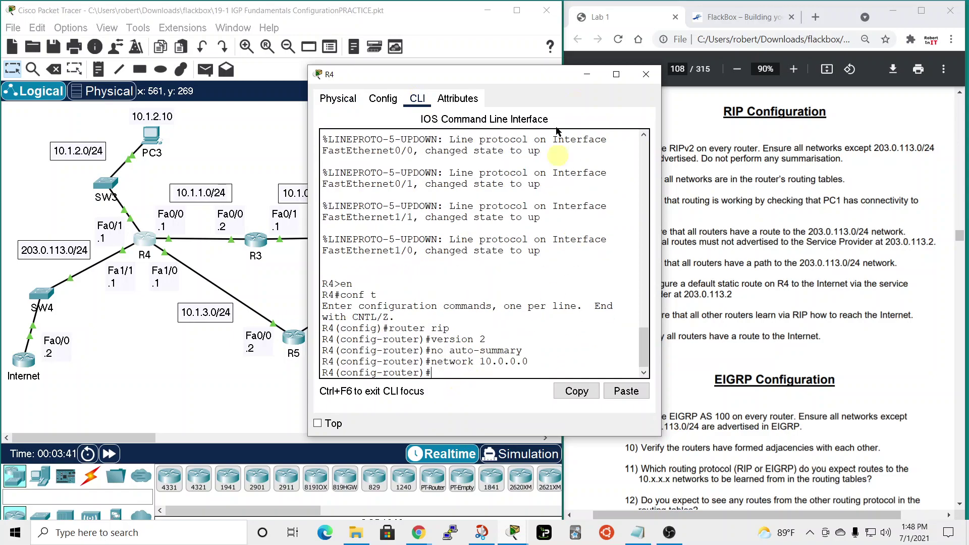
click(647, 74)
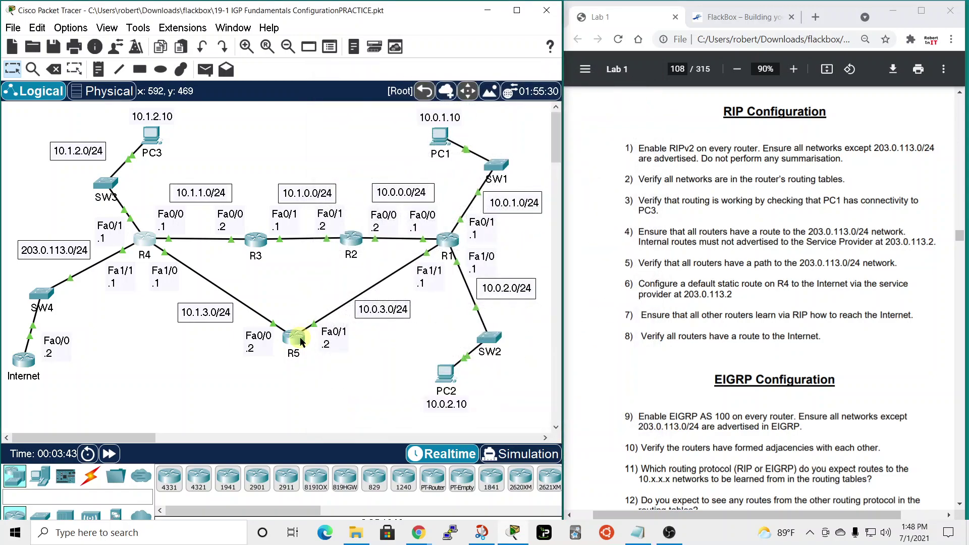
- Paste the copied RIPv2 script into router R5's command line, close its window, and recheck task 1 in the lab guide
click(294, 336)
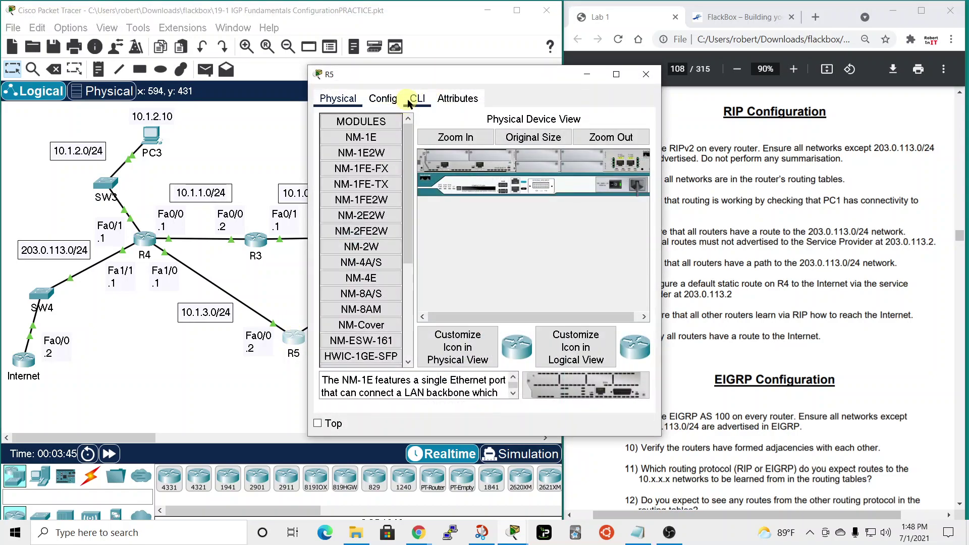
click(417, 99)
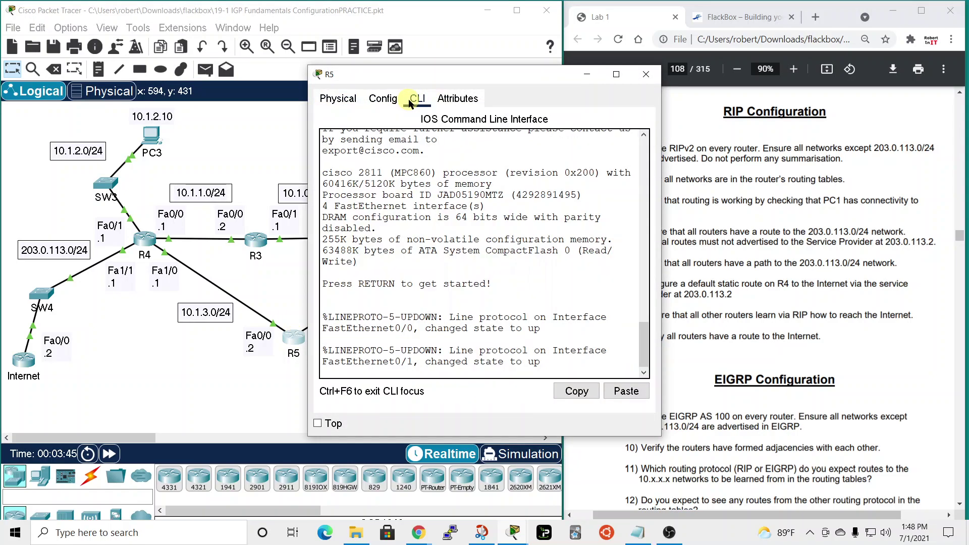
key(Return)
right_click(479, 369)
click(514, 387)
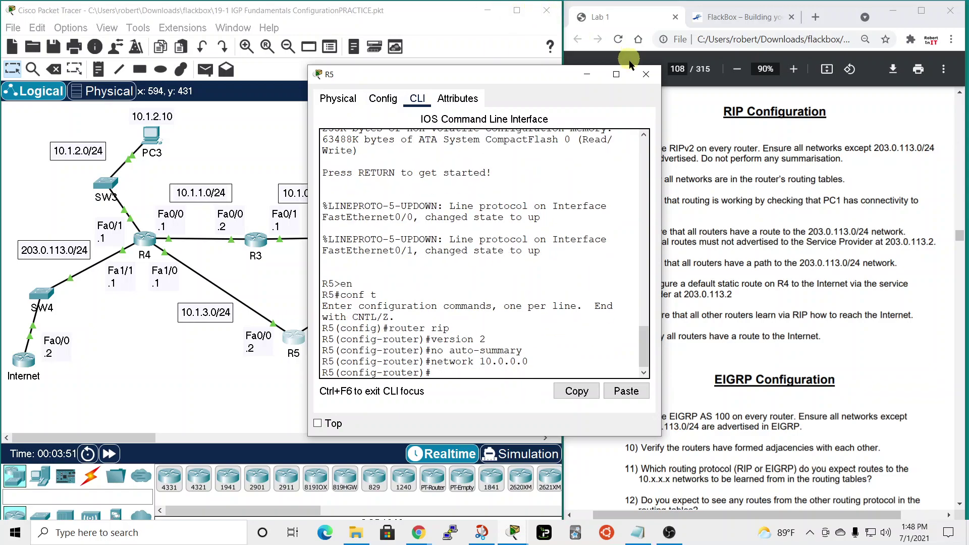
click(646, 75)
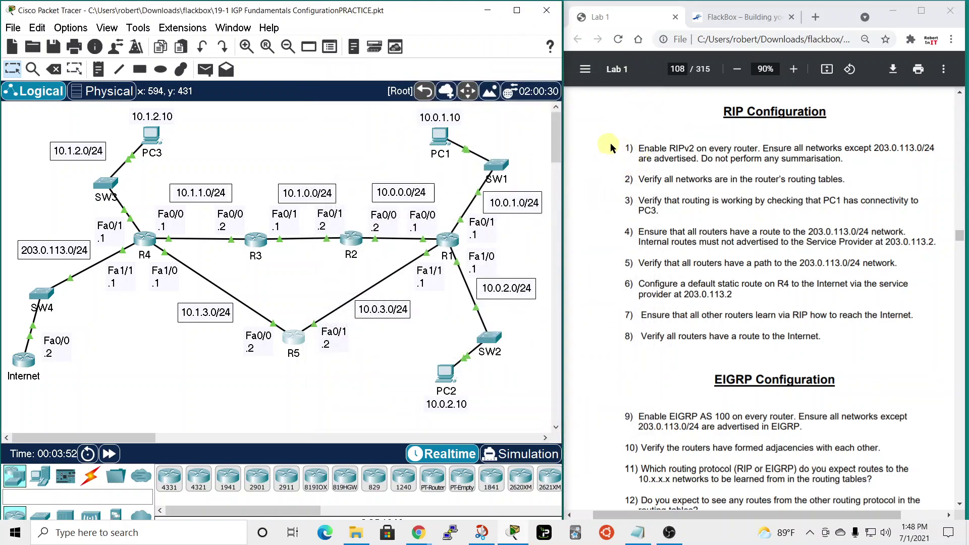
drag(627, 148, 763, 150)
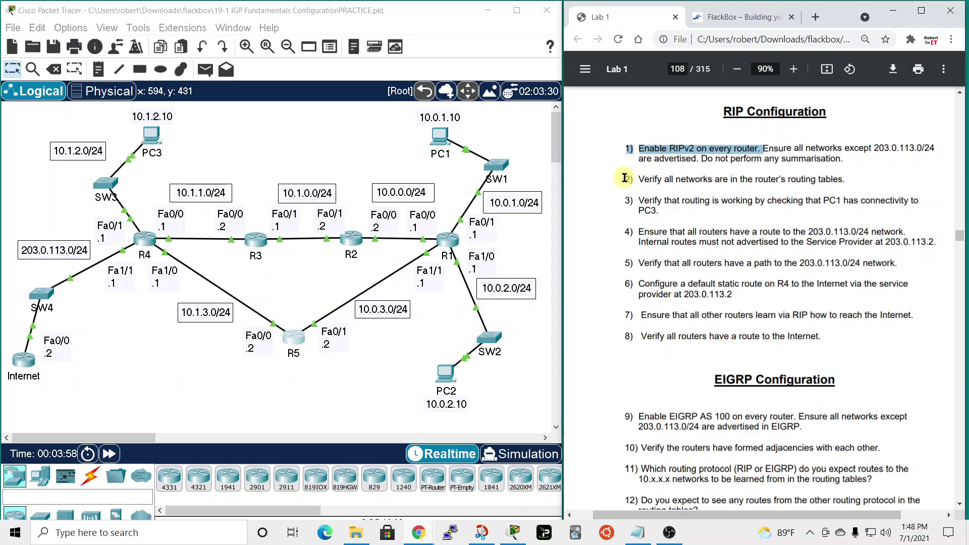
- Check task 2 in the lab guide, end configuration mode on router R1, and display its full routing table with sho ip route
drag(625, 178, 863, 180)
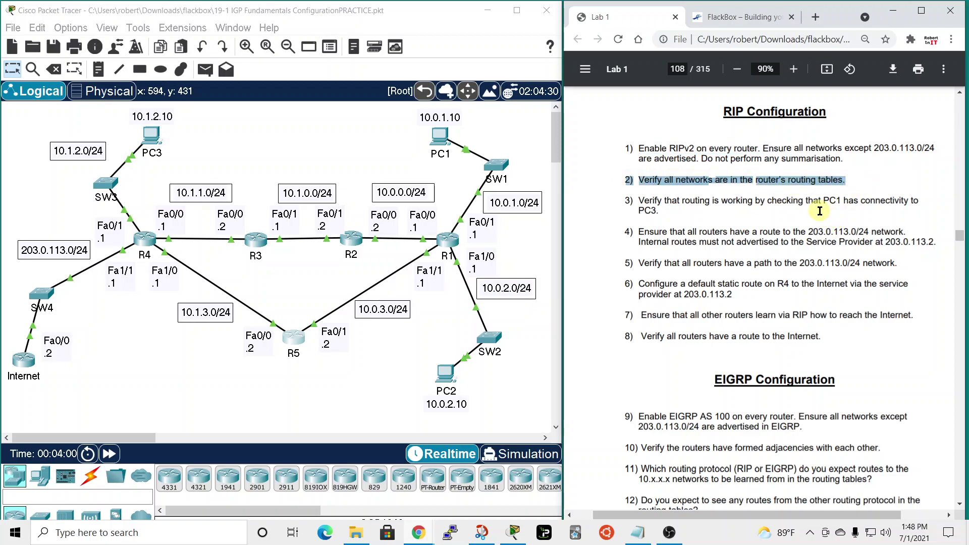
click(454, 241)
drag(476, 76, 663, 39)
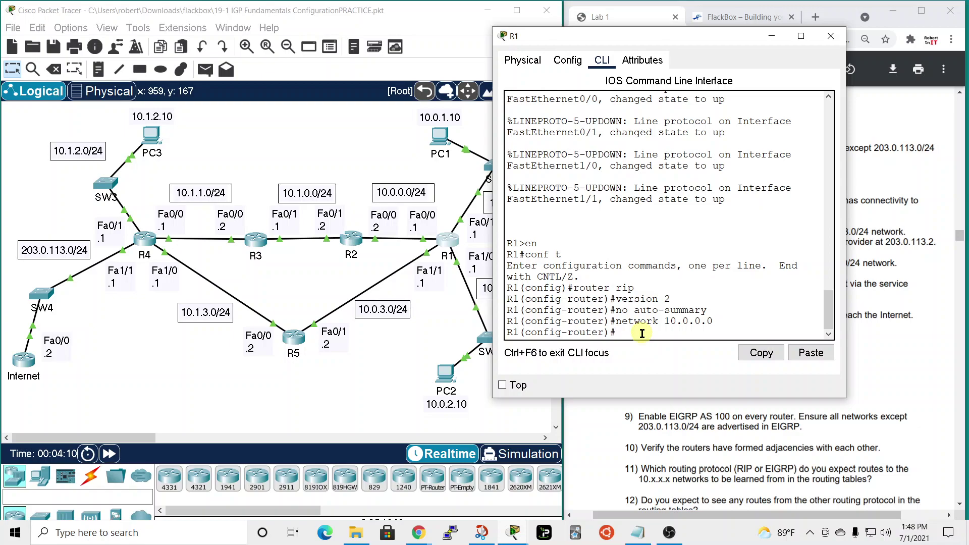
text(nd)
key(Return)
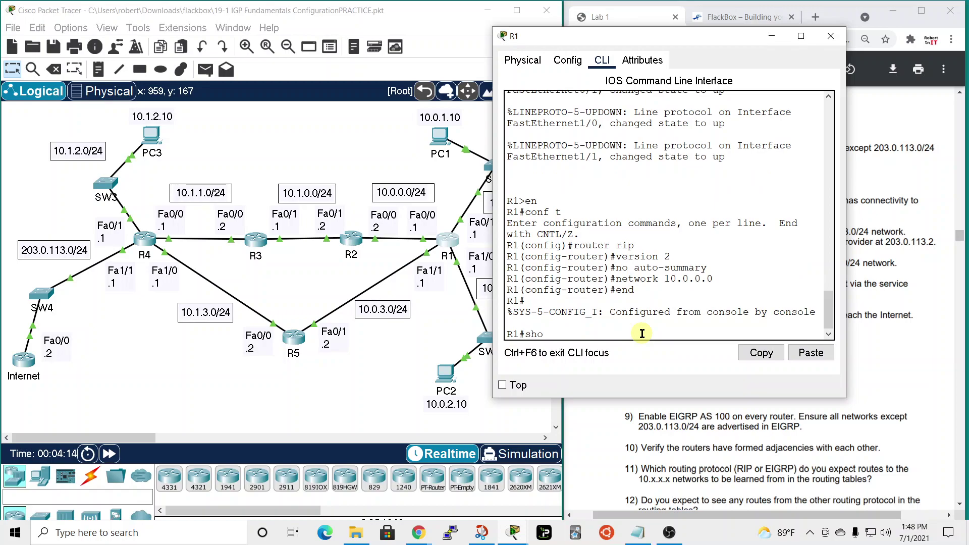
key(Return)
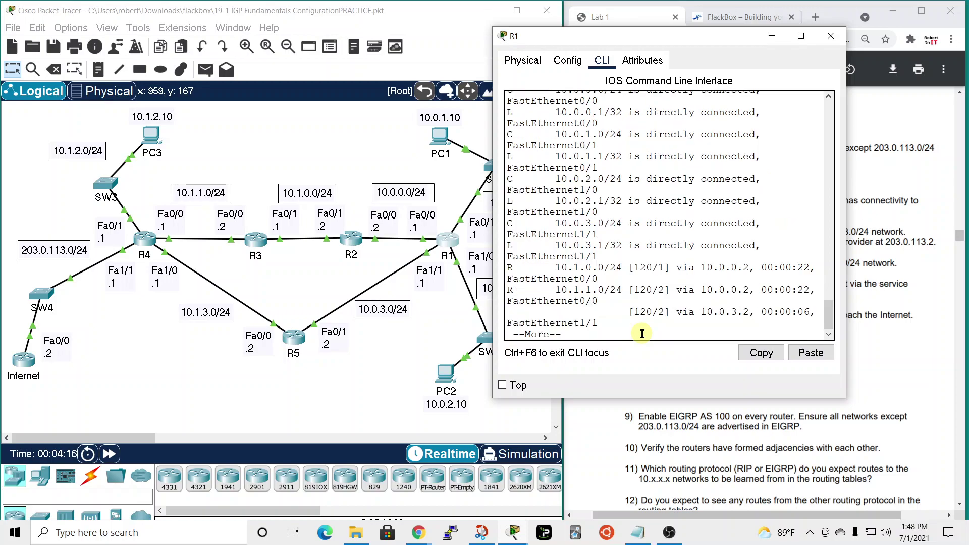
drag(846, 246, 962, 240)
key(space)
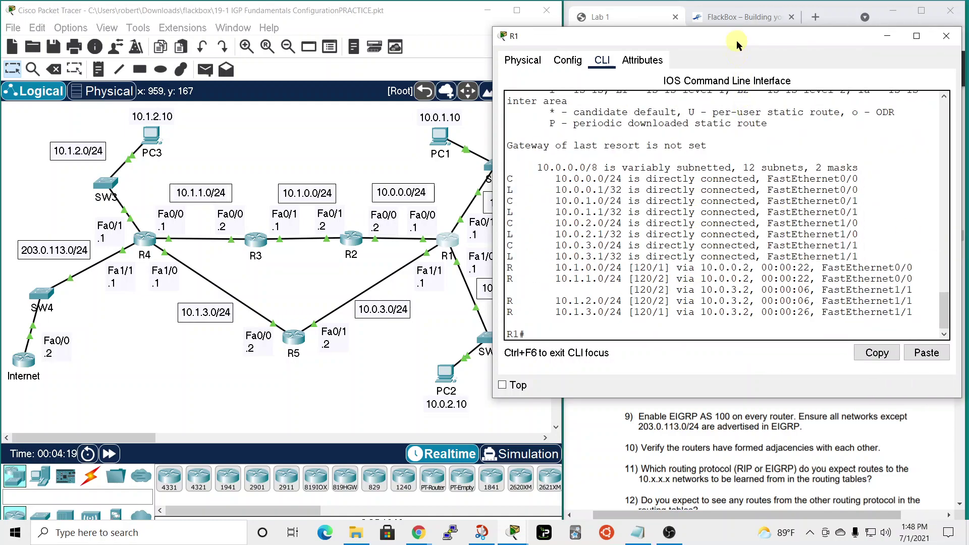
- Compare the networks in R1's routing table with the topology diagram, then close the router's window
drag(737, 40, 735, 27)
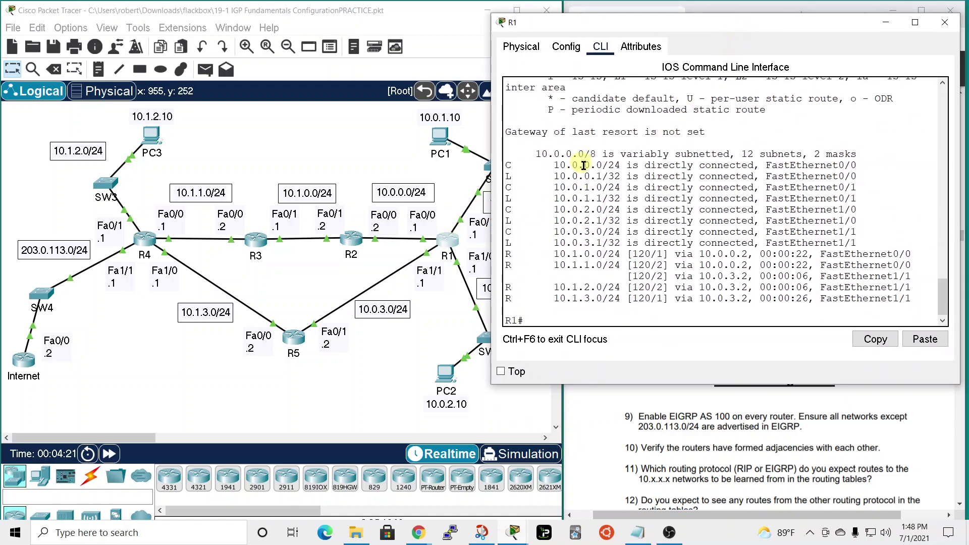
drag(677, 24, 716, 39)
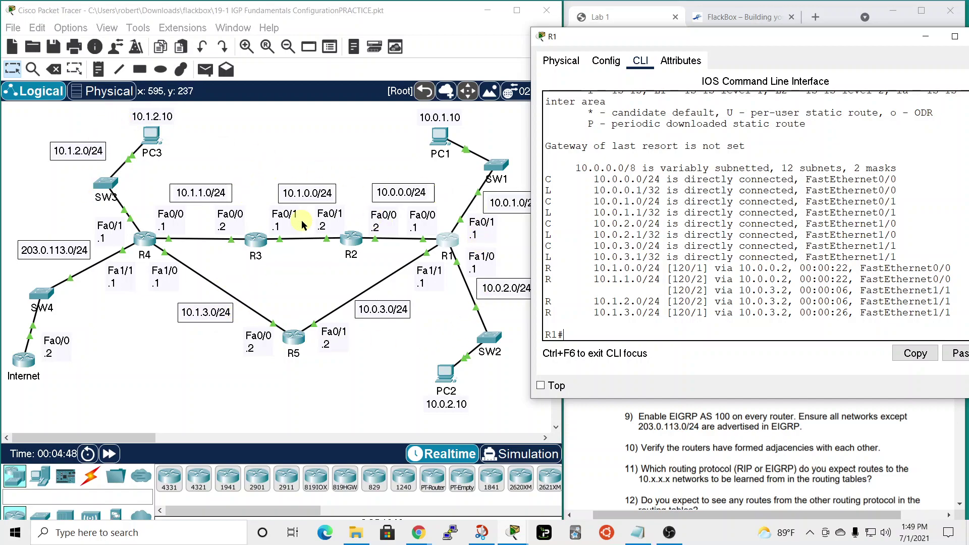
drag(813, 34, 725, 40)
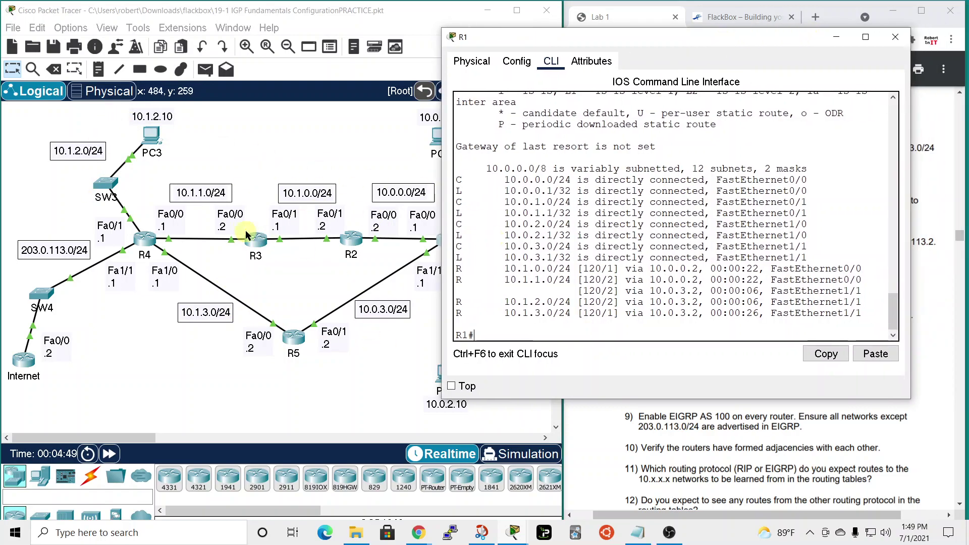
click(893, 39)
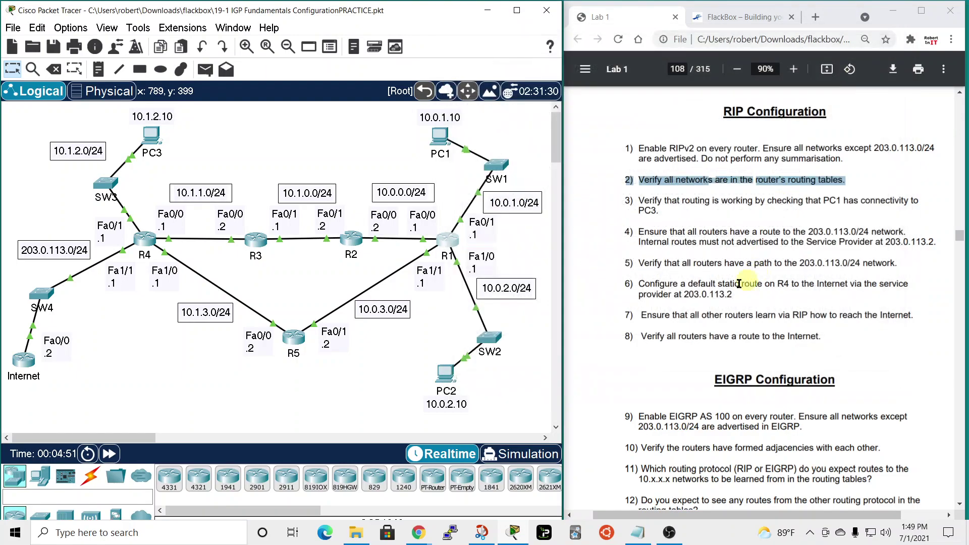
- For task 3, ping PC3 at 10.1.2.10 from PC1's command prompt and close PC1's window
drag(626, 198, 775, 230)
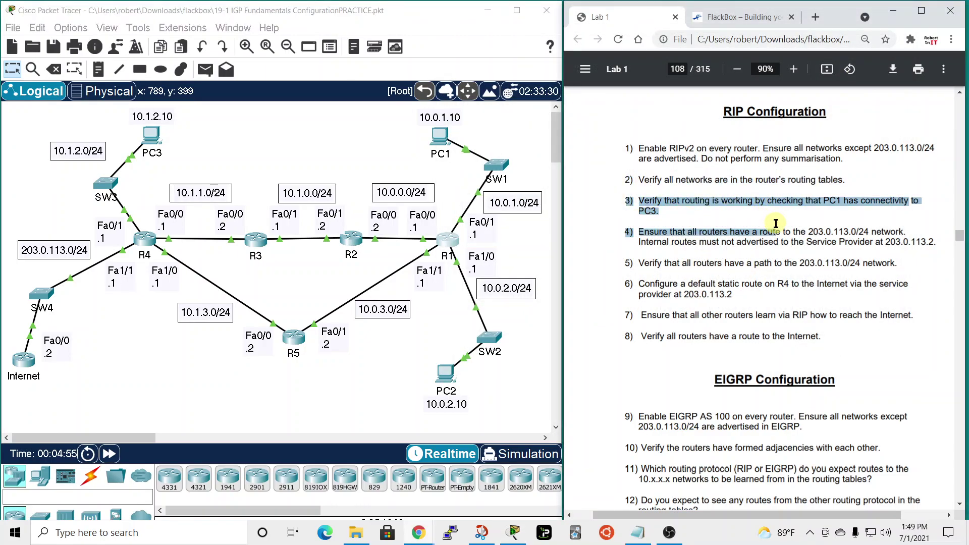
click(776, 227)
drag(626, 200, 697, 201)
click(440, 139)
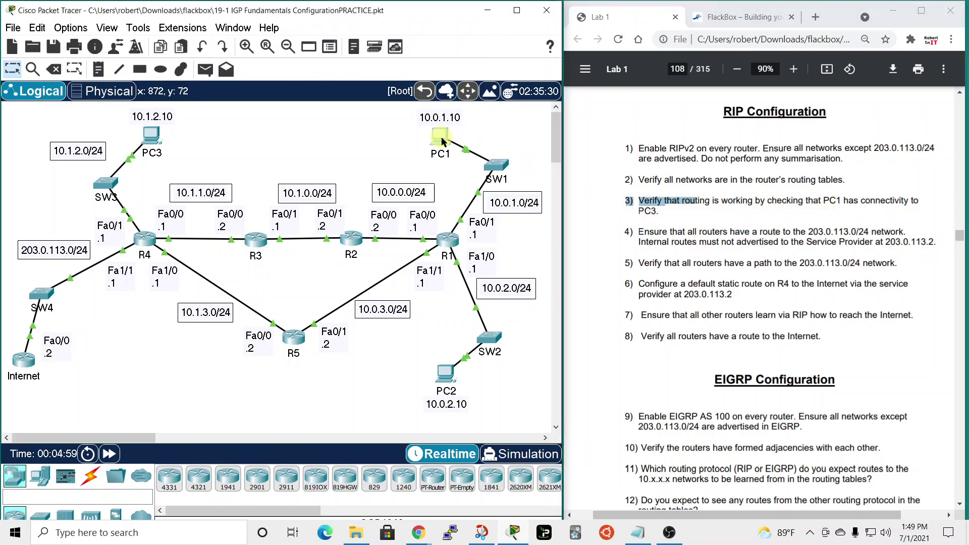
drag(558, 33, 716, 38)
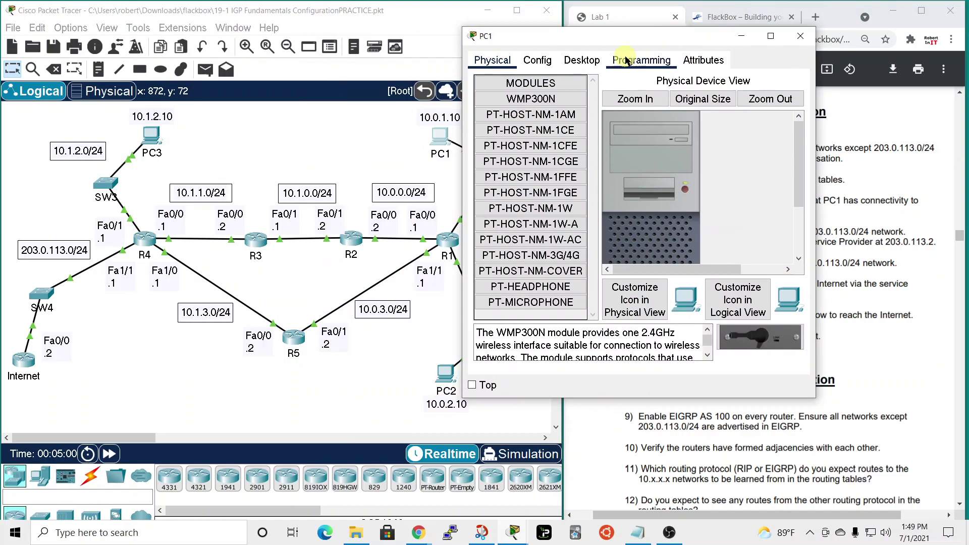
click(581, 61)
click(691, 98)
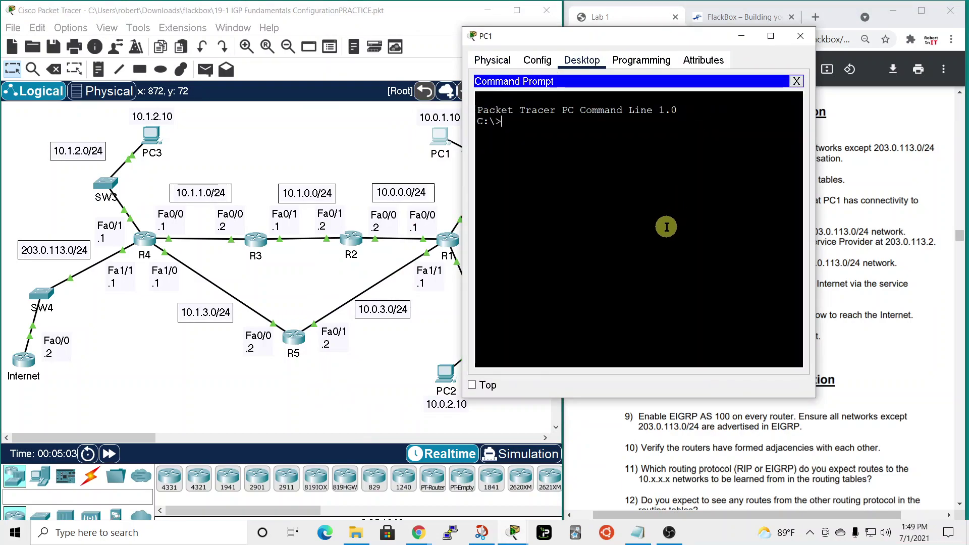
text(ping 10.1.2.10)
key(Return)
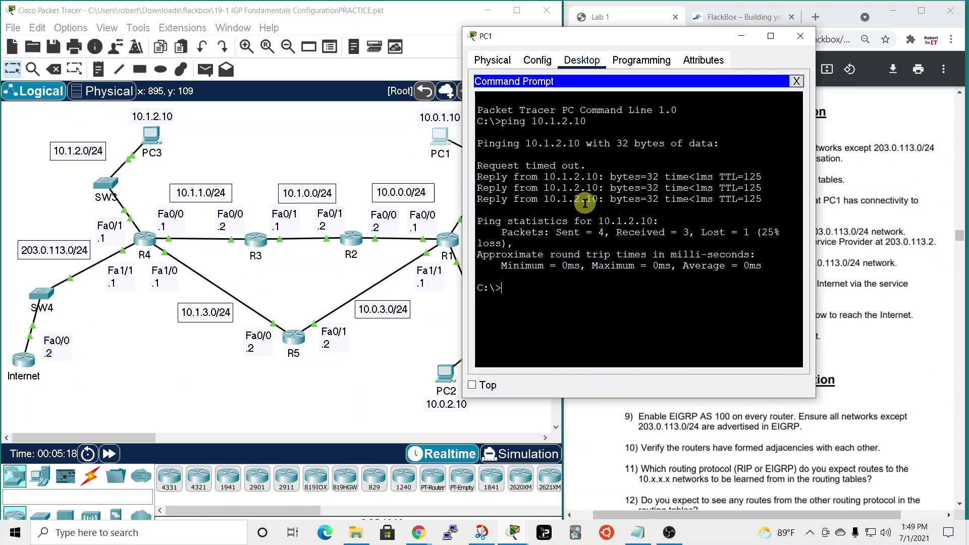
click(801, 35)
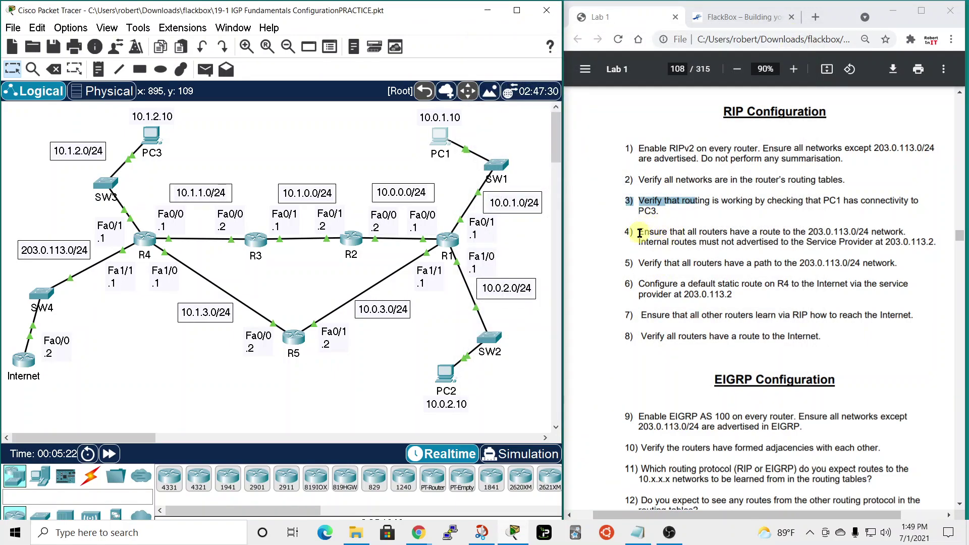
- Review task 4 in the lab guide and end the open configuration session in router R4's command line
drag(625, 232, 828, 243)
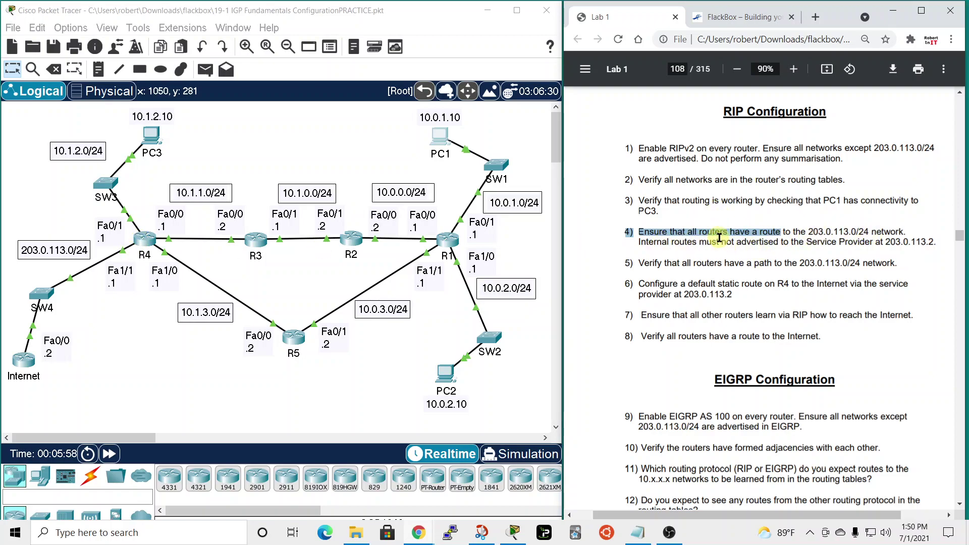
drag(719, 241, 757, 242)
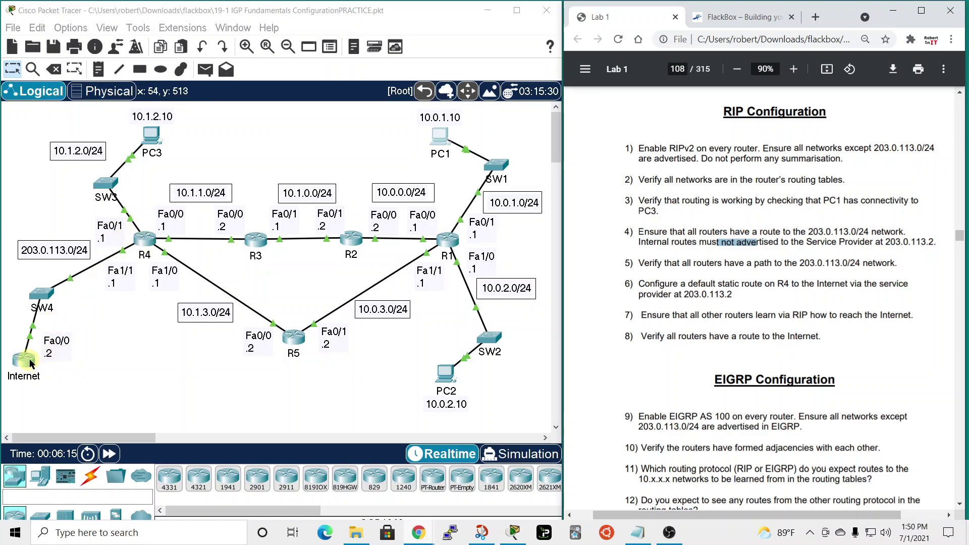
click(144, 242)
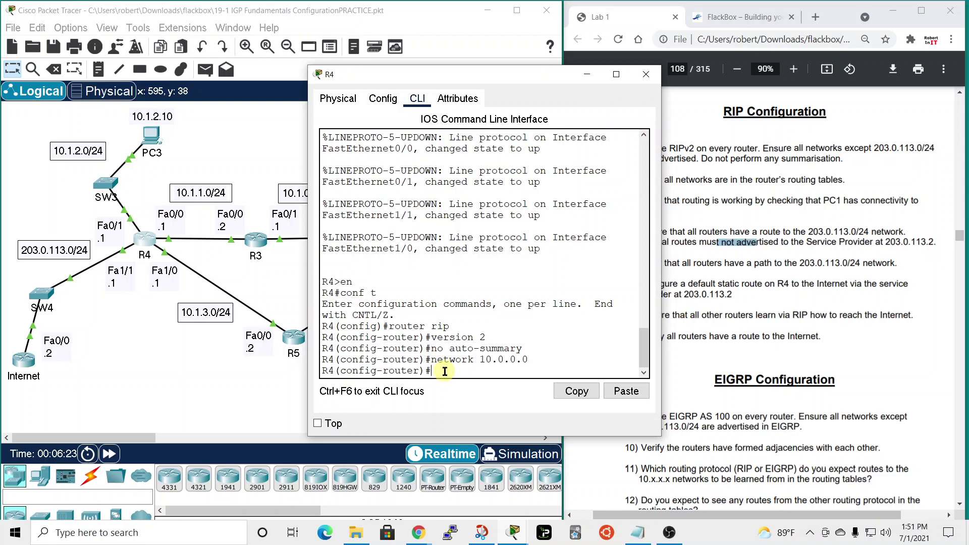
text(end)
key(Return)
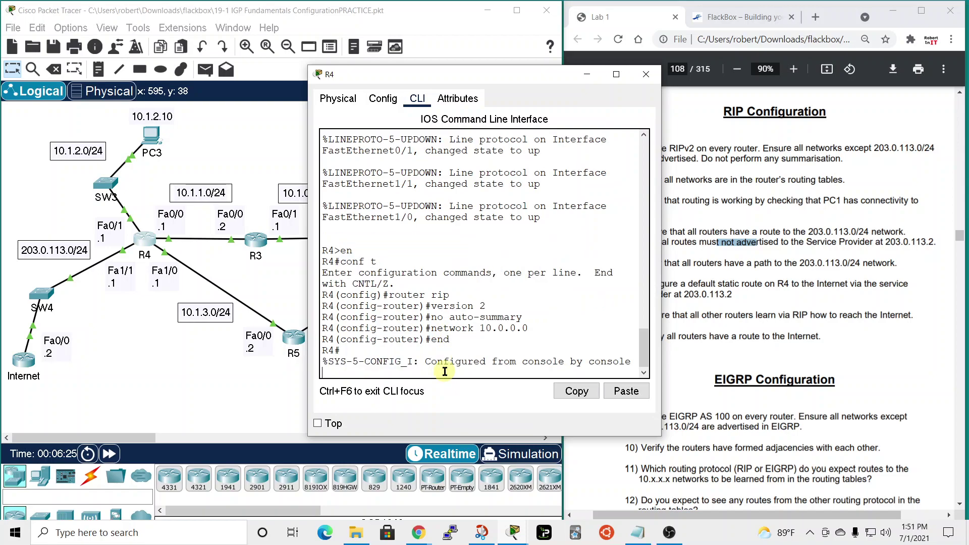
key(Return)
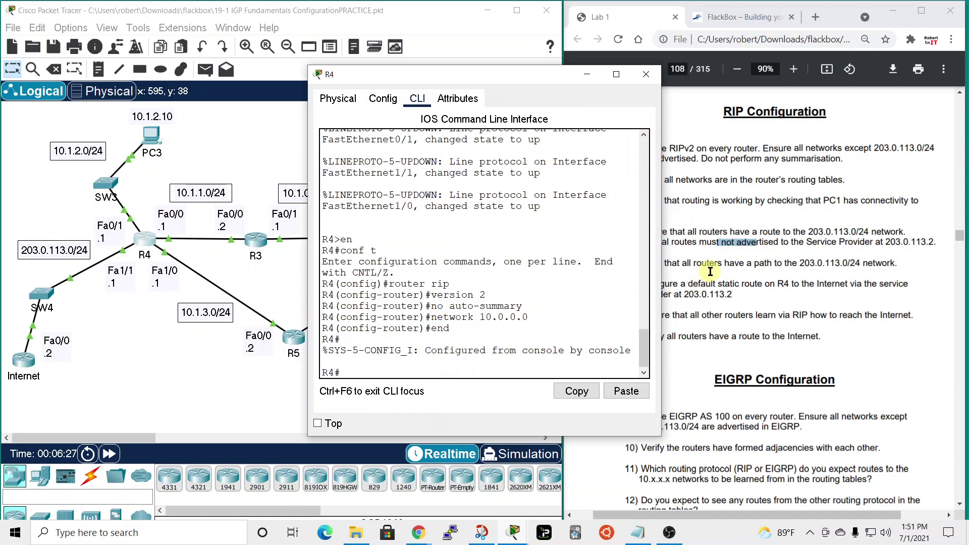
- In R4's RIP configuration, make FastEthernet 1/1 toward the service provider a passive interface
text(conf t)
key(Return)
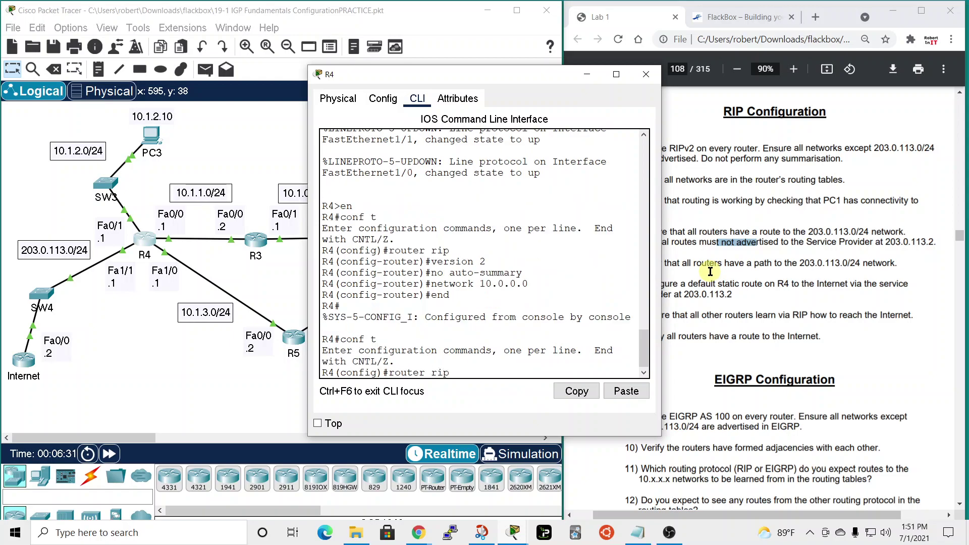
text(router rip)
key(Return)
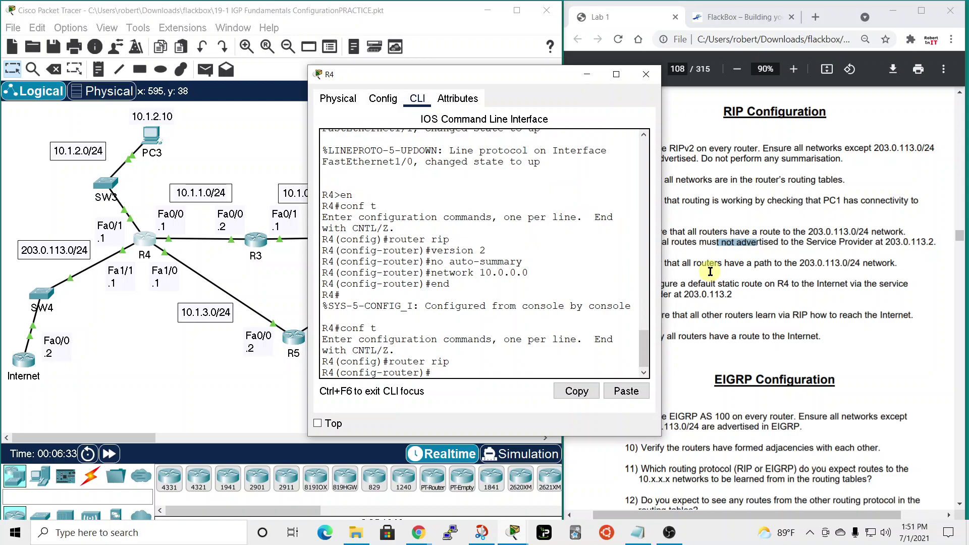
text(pass)
key(Tab)
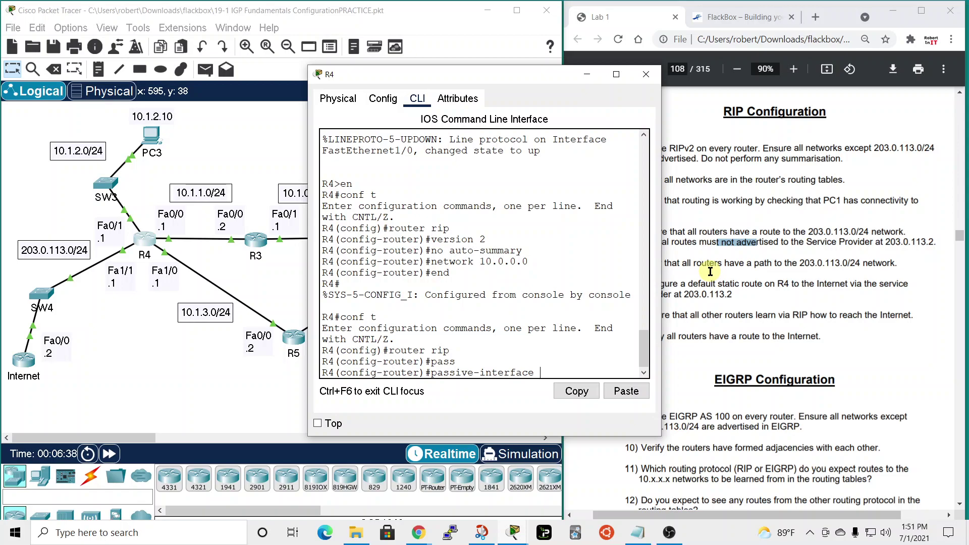
text(f)
key(Tab)
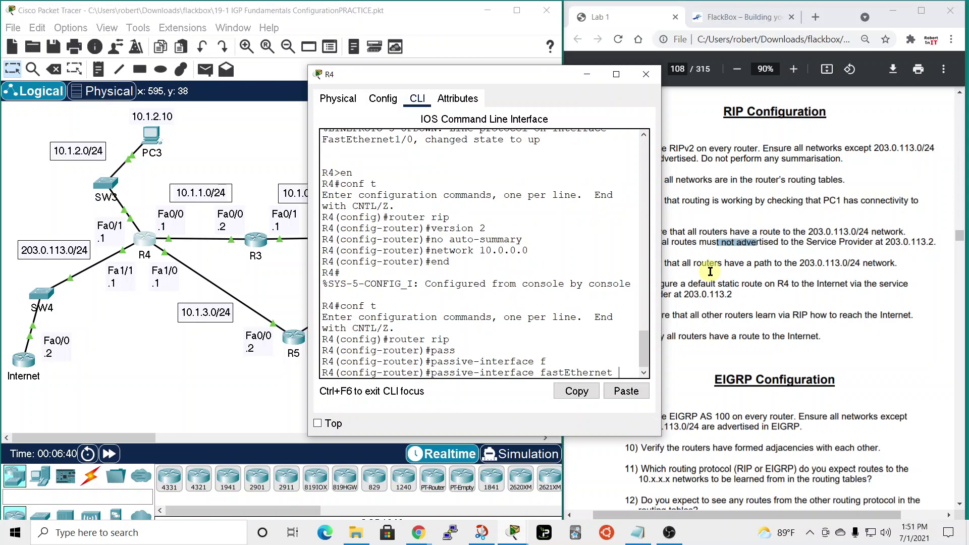
text(1/1)
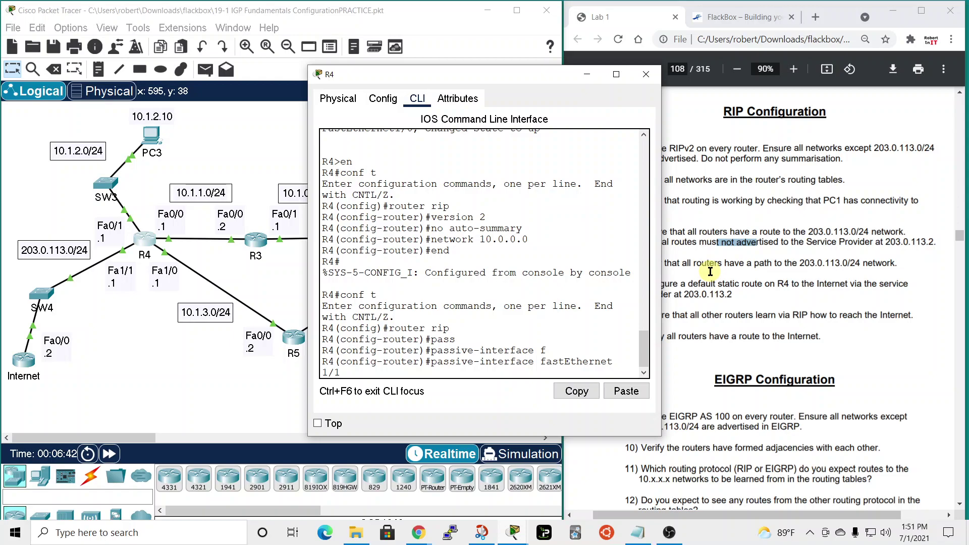
key(Return)
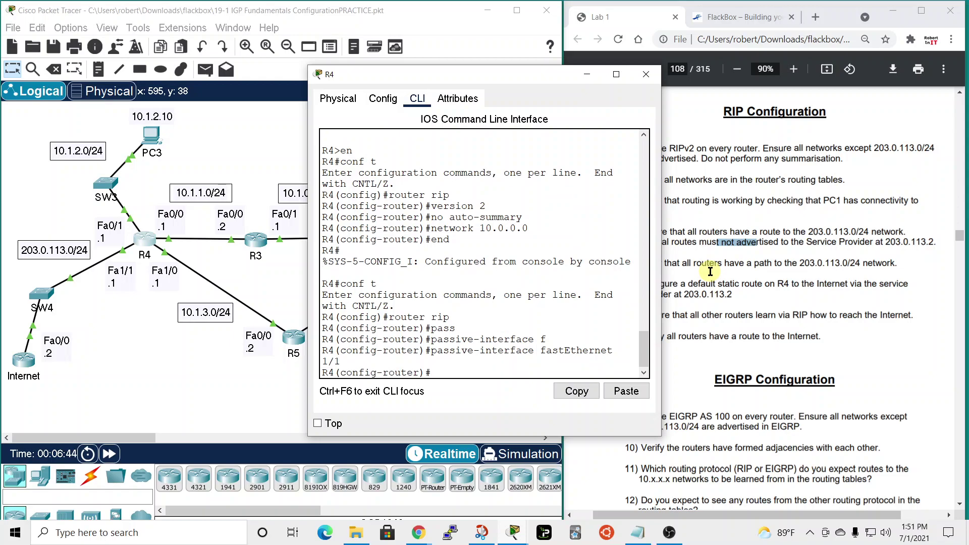
- Advertise network 203.0.113.0 in R4's RIP configuration and close the router's window
drag(662, 282, 711, 283)
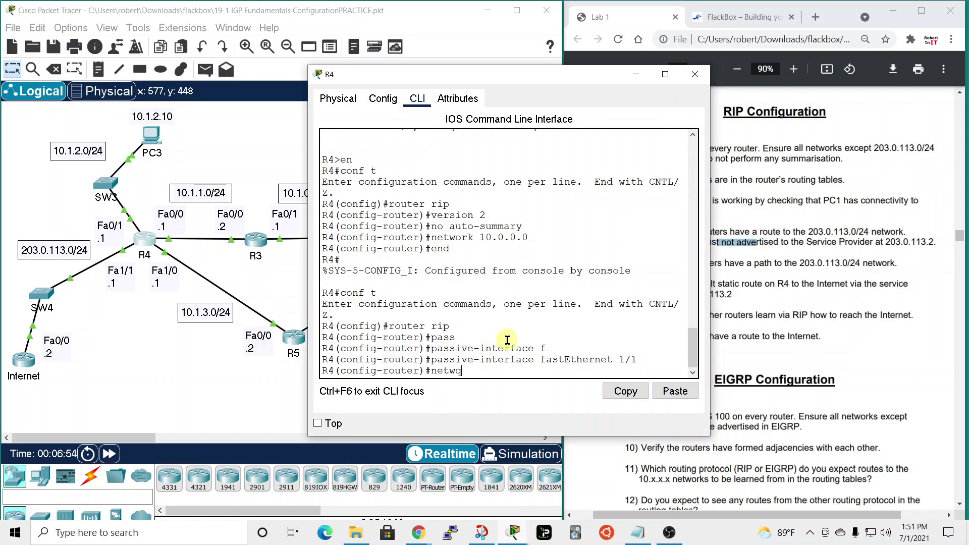
key(BackSpace)
key(Tab)
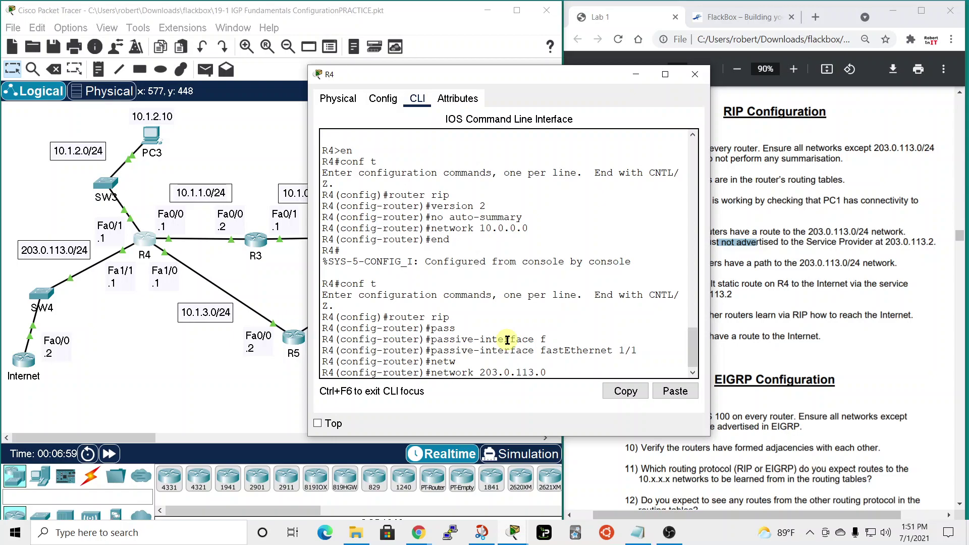
key(Return)
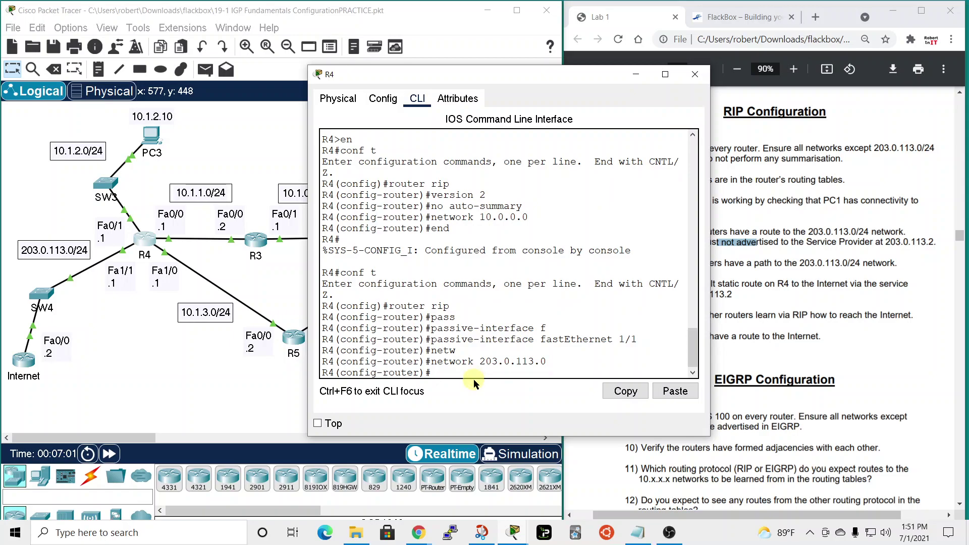
click(695, 74)
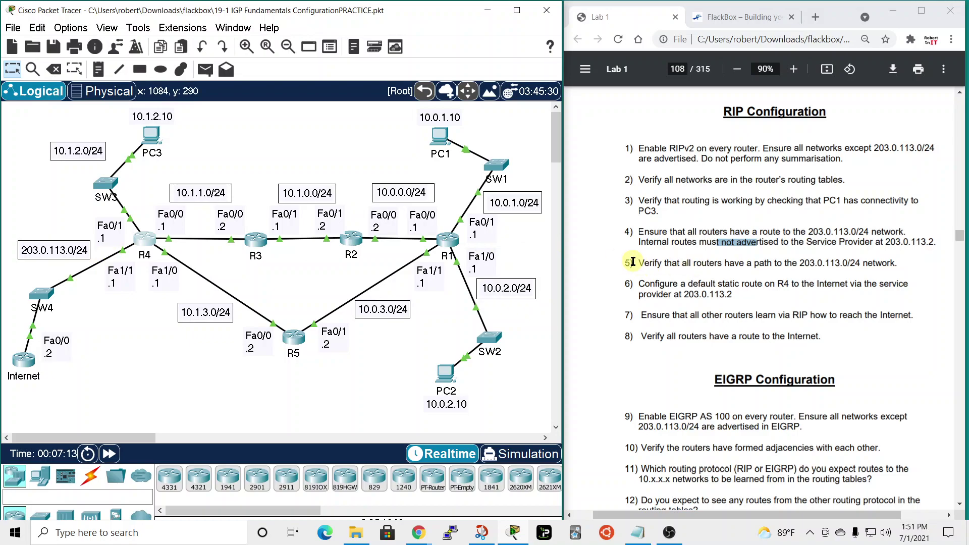
- For task 5, display R1's IP routing table, check its path to 203.0.113.0/24, and close R1's window
drag(621, 263, 899, 262)
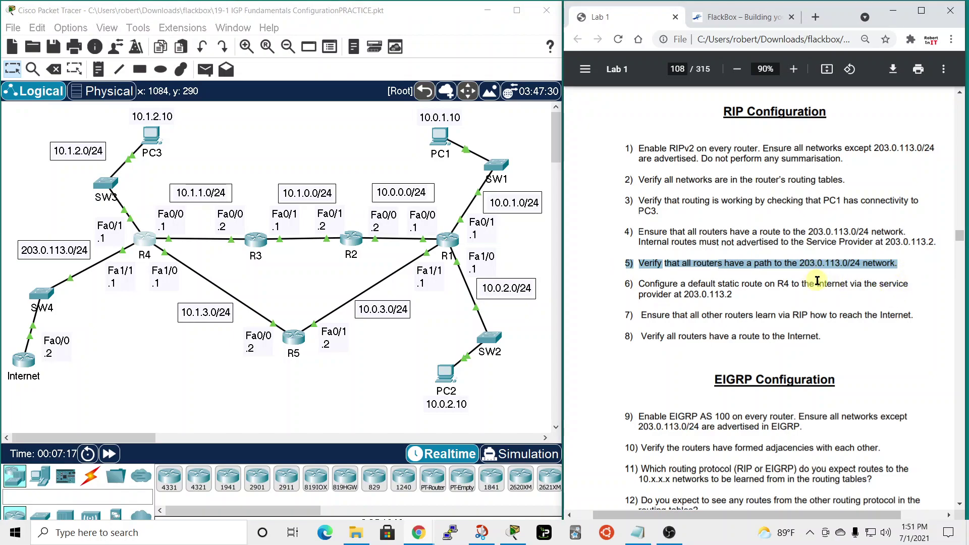
click(448, 240)
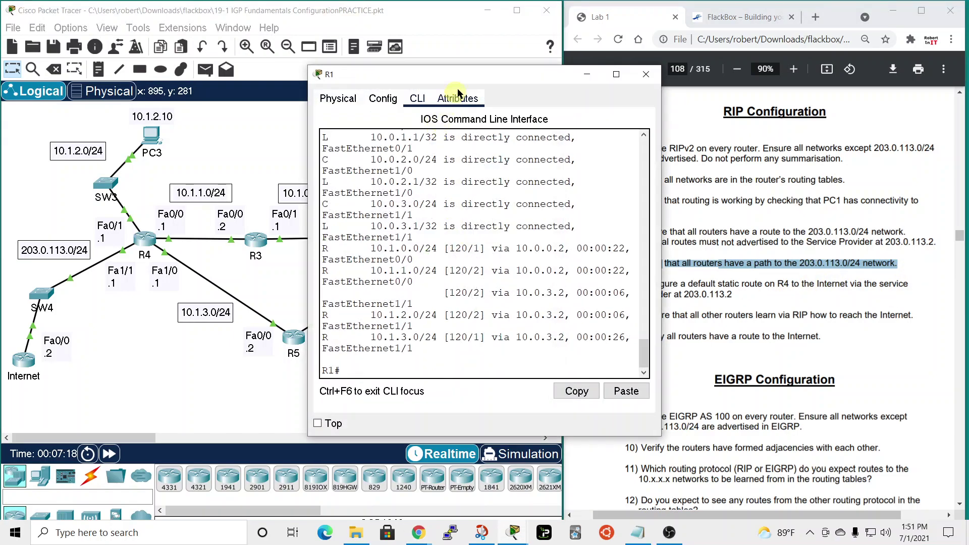
drag(452, 73, 451, 53)
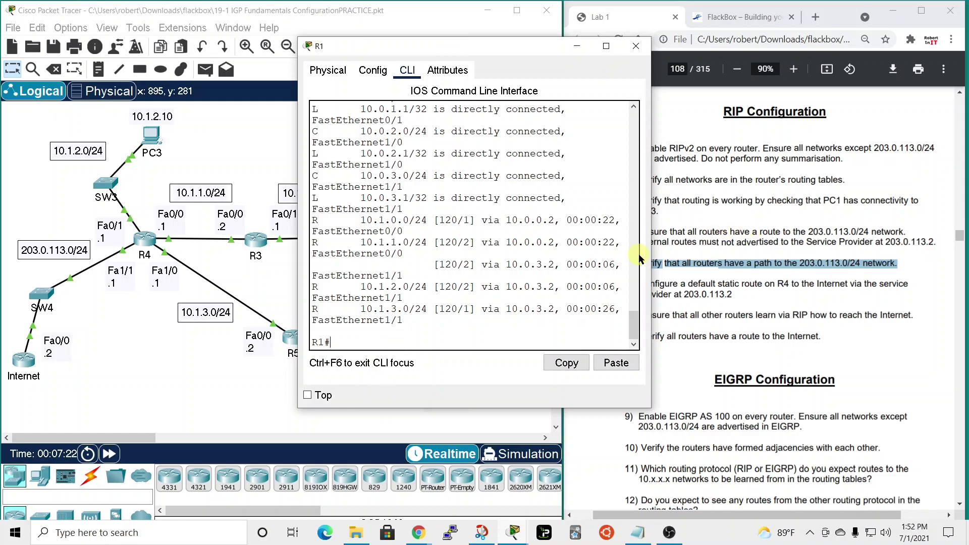
drag(651, 256, 845, 259)
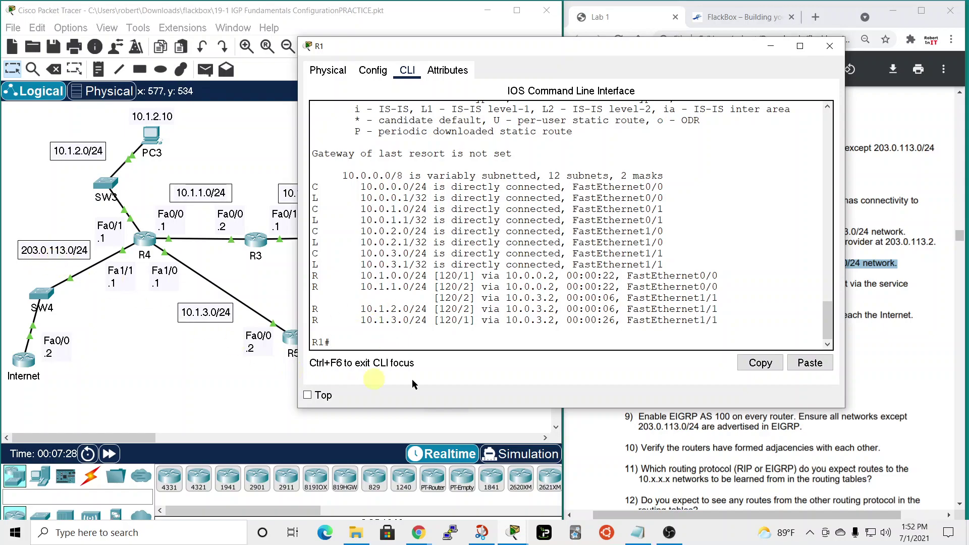
key(Up)
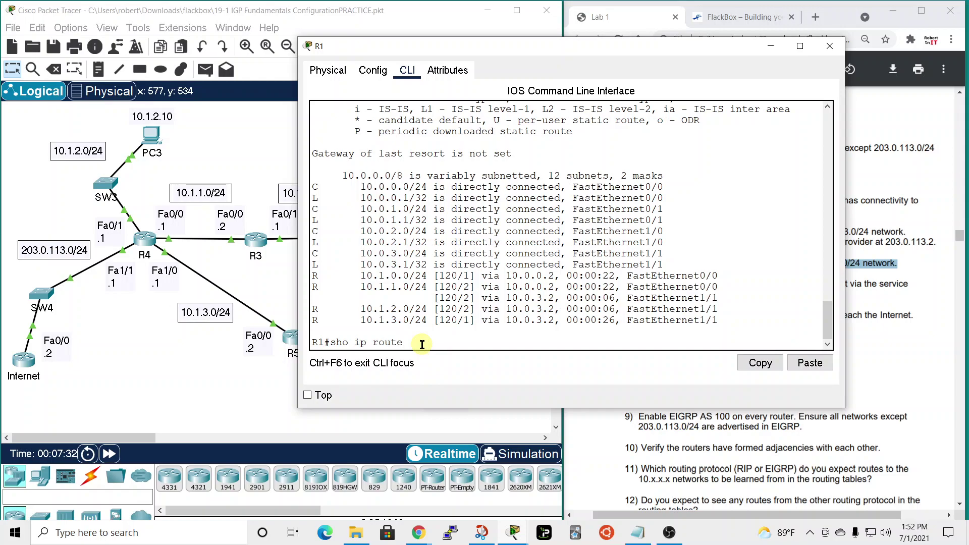
key(Return)
key(space)
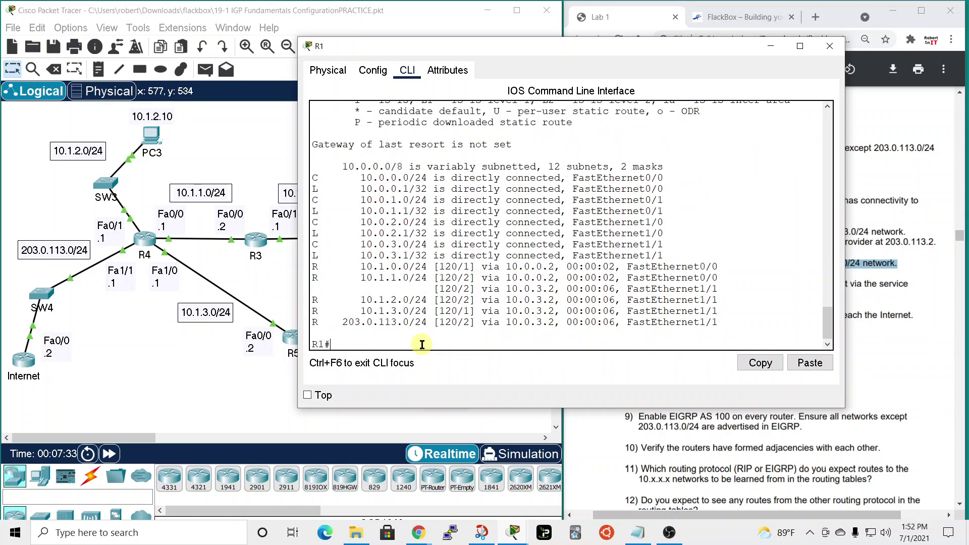
drag(342, 322, 554, 323)
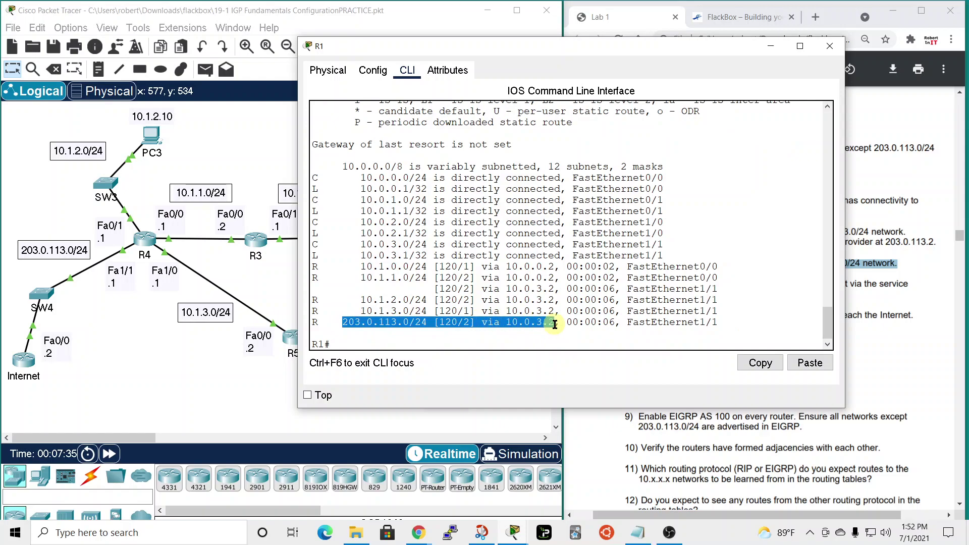
drag(577, 51, 546, 43)
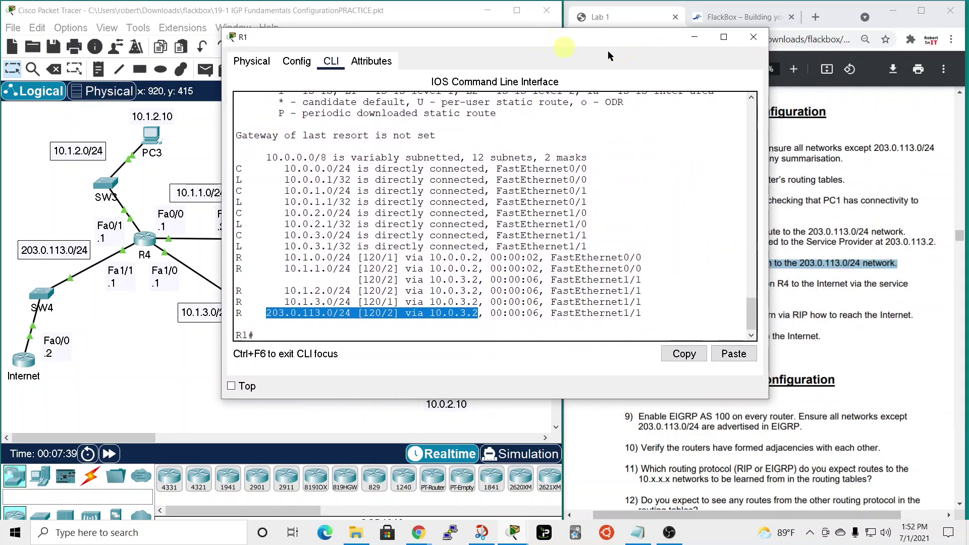
click(763, 38)
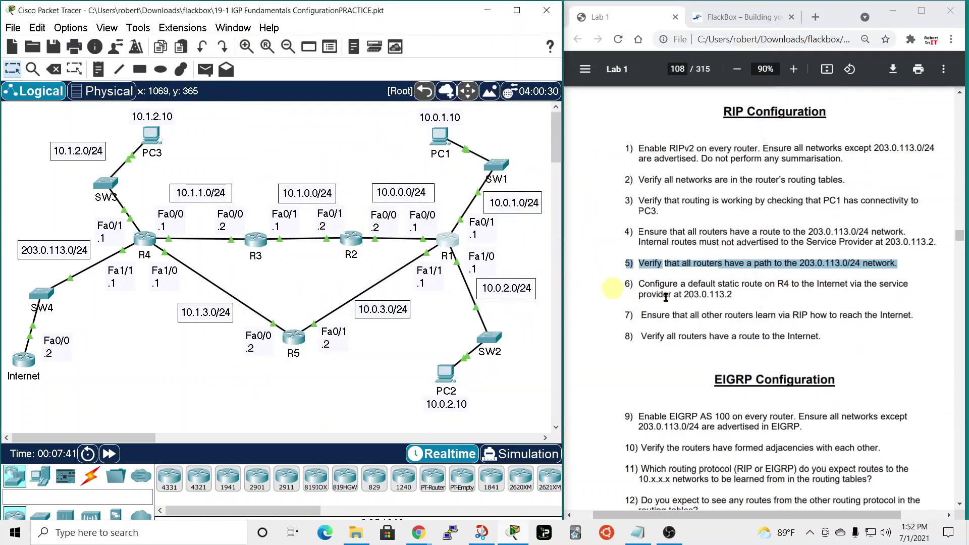
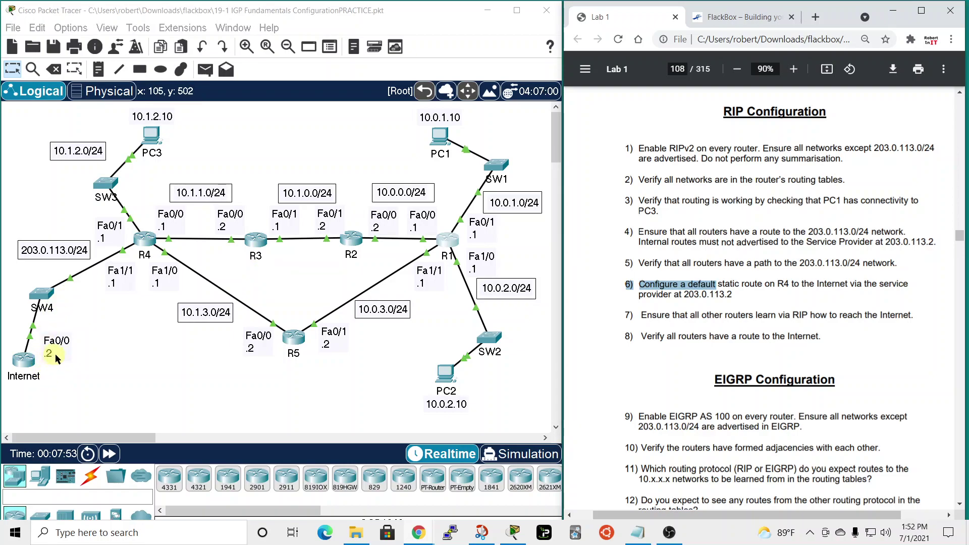
- Leave RIP configuration on R4 and configure a default static route, 0.0.0.0 0.0.0.0, via the service provider at 203.0.113.2
click(144, 240)
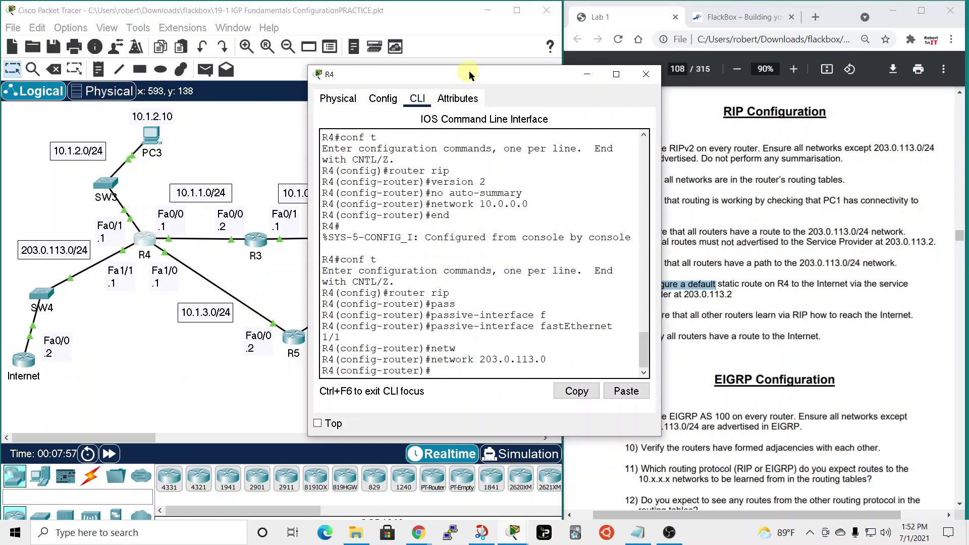
drag(496, 83, 425, 62)
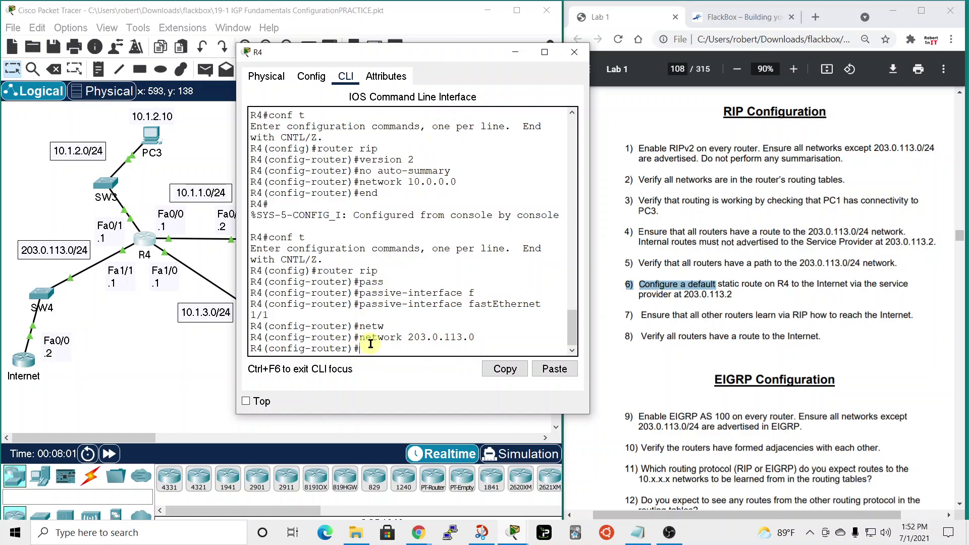
text(exit)
key(Return)
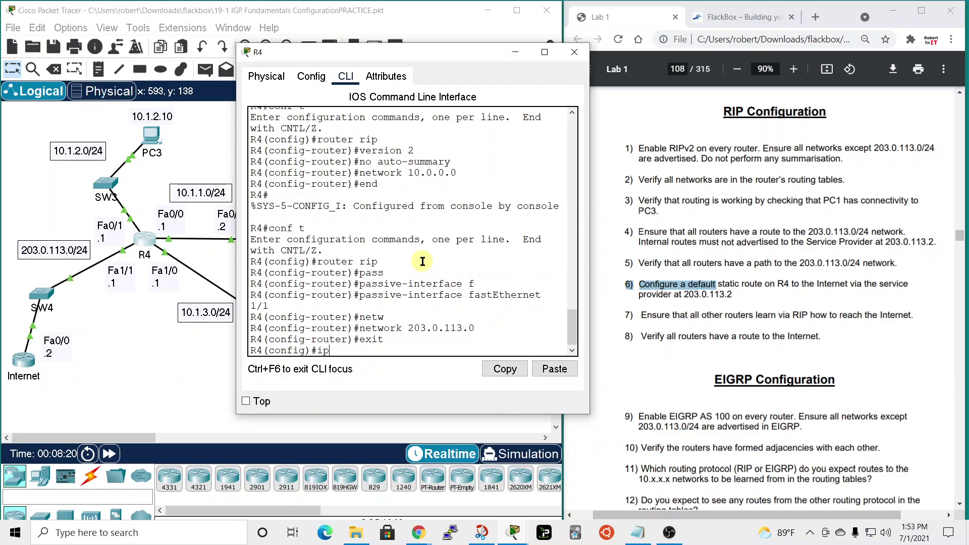
text(out)
key(Tab)
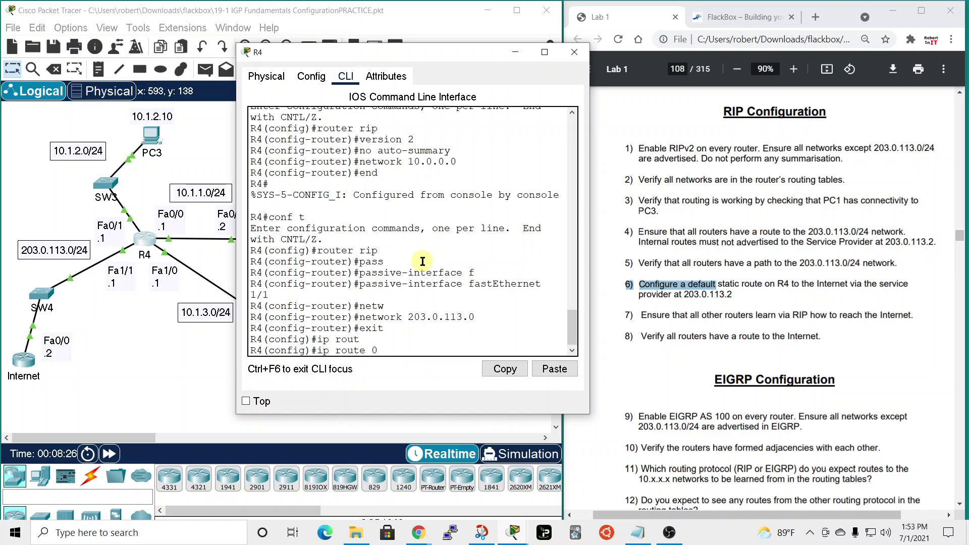
text(e 0.0.0.0 0.0.0.0 203.0.113.2)
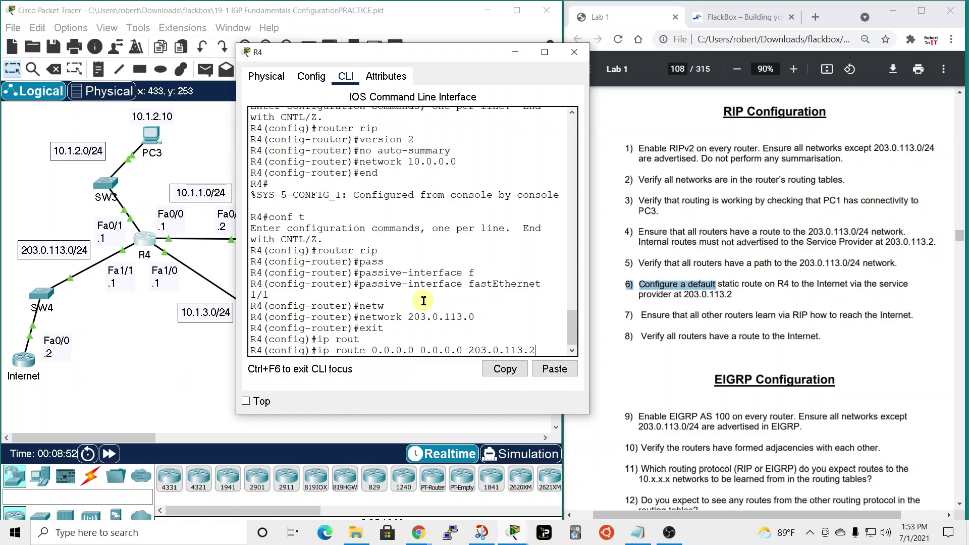
key(Return)
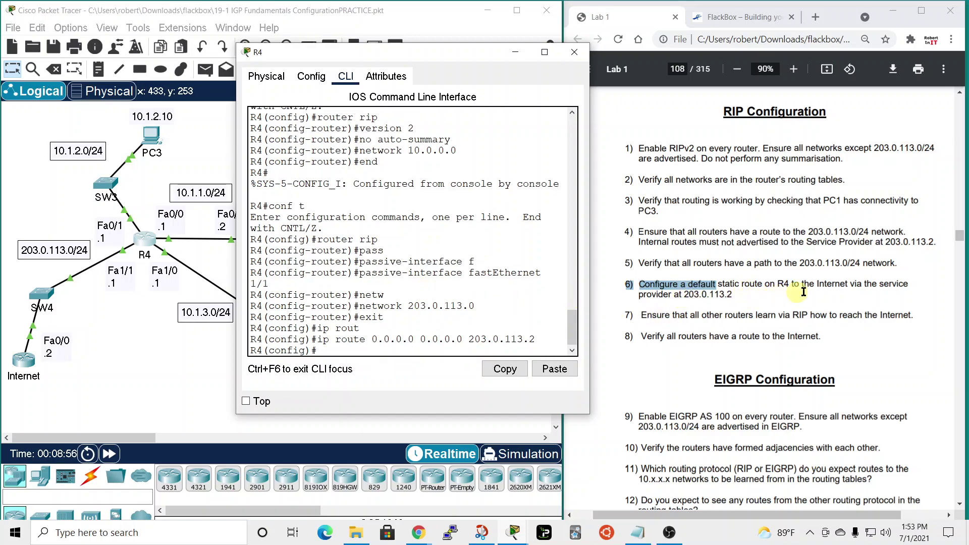
- Review task 7 in the lab guide and close router R4's window
drag(623, 313, 698, 315)
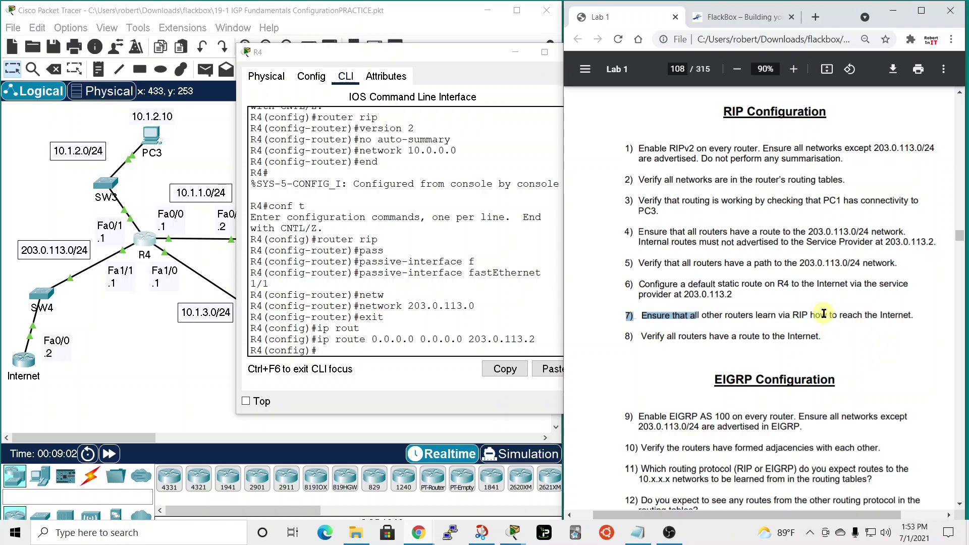
drag(495, 55, 457, 53)
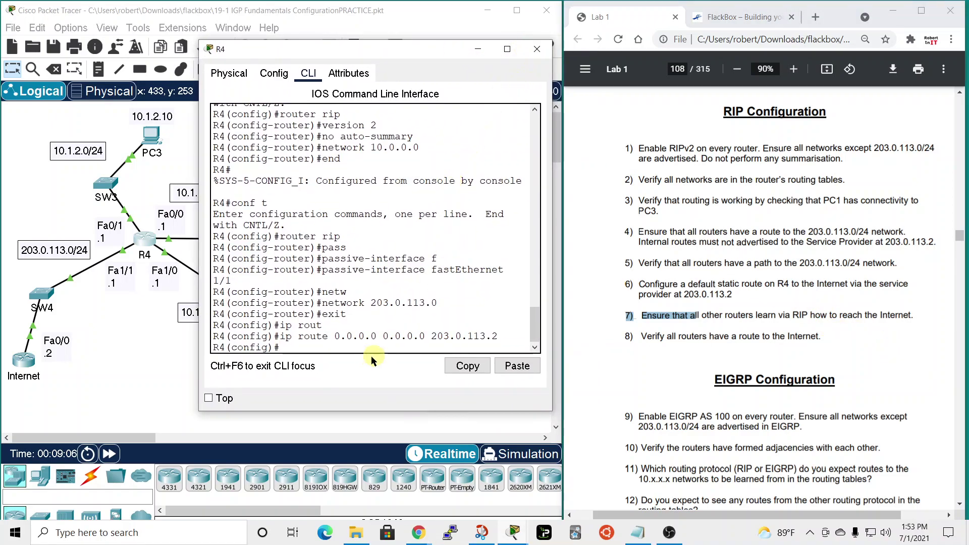
click(537, 49)
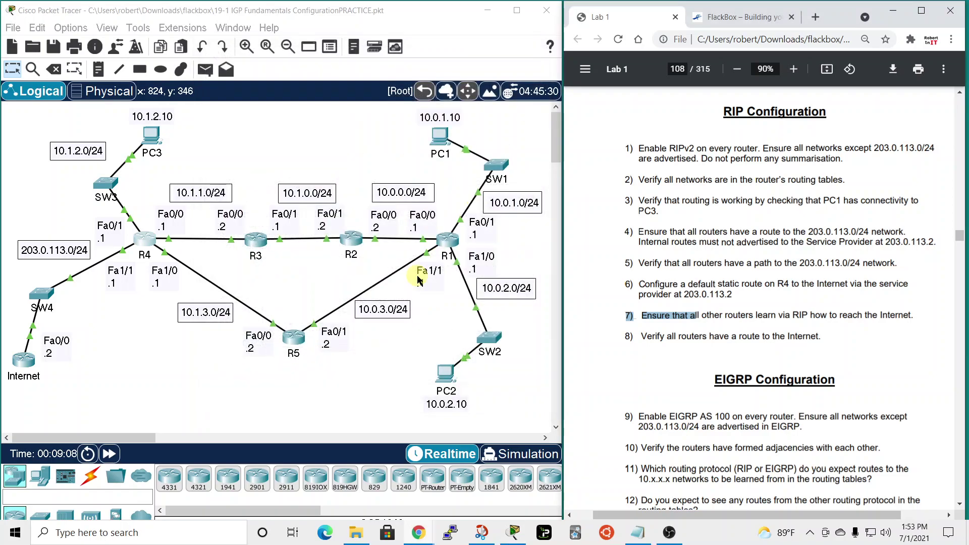
- Display R1's IP routing table and examine its gateway of last resort and RIP entries for a default route
click(446, 238)
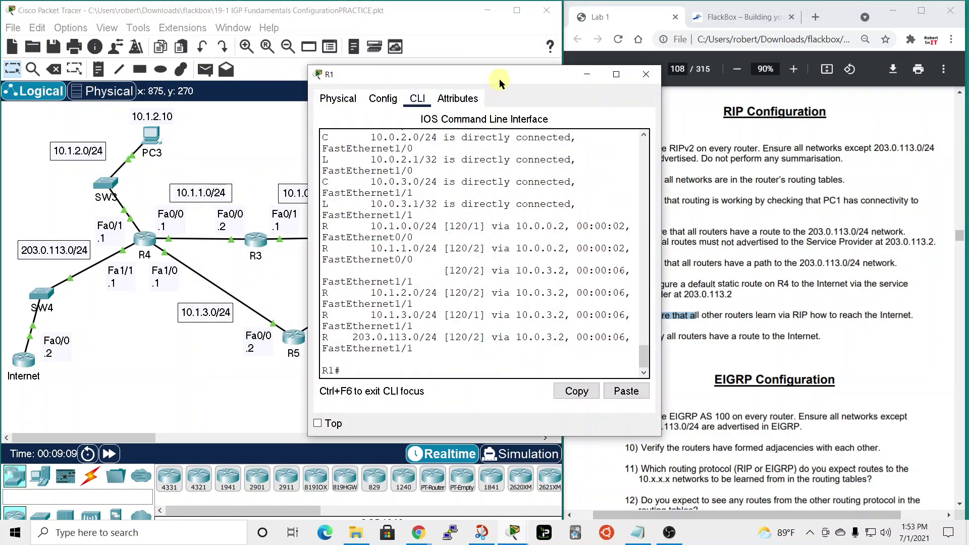
drag(499, 79, 408, 10)
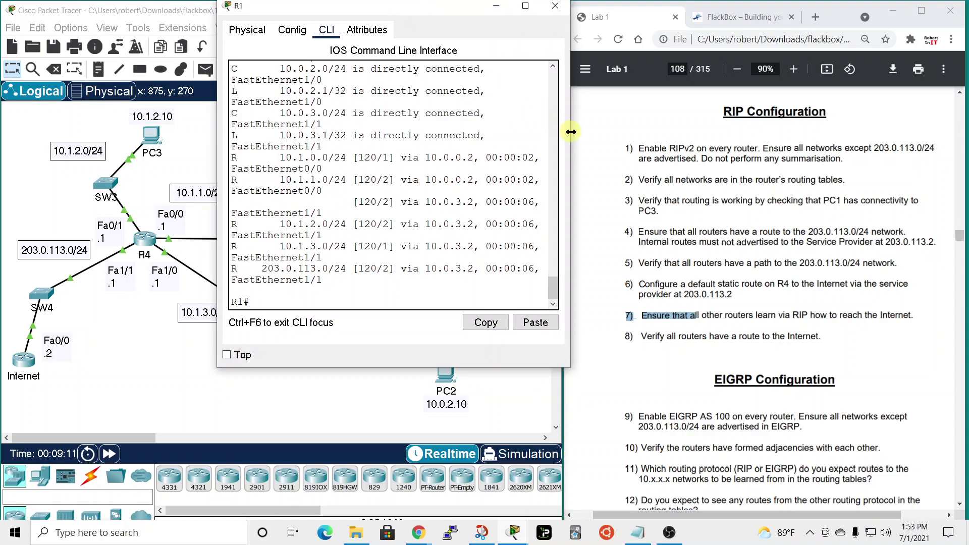
drag(569, 131, 763, 133)
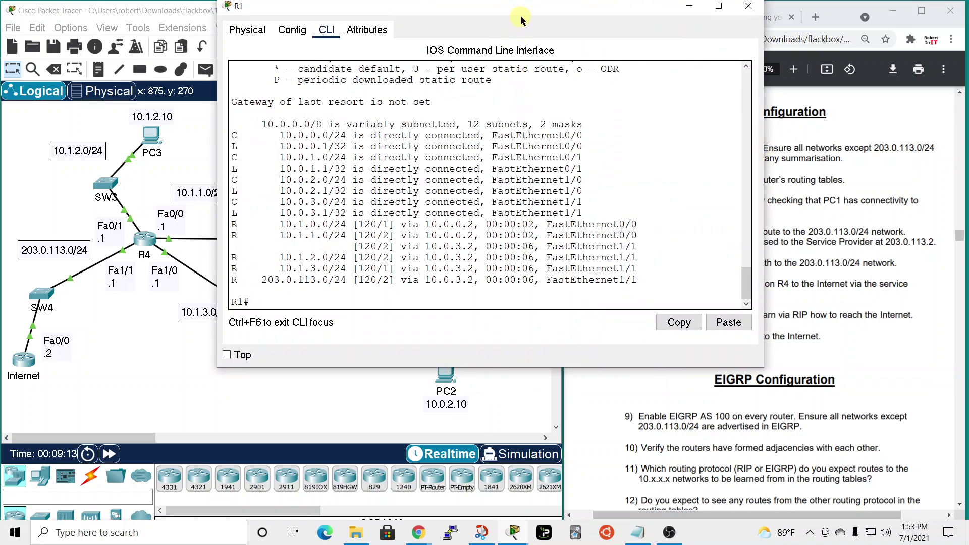
drag(520, 15, 605, 14)
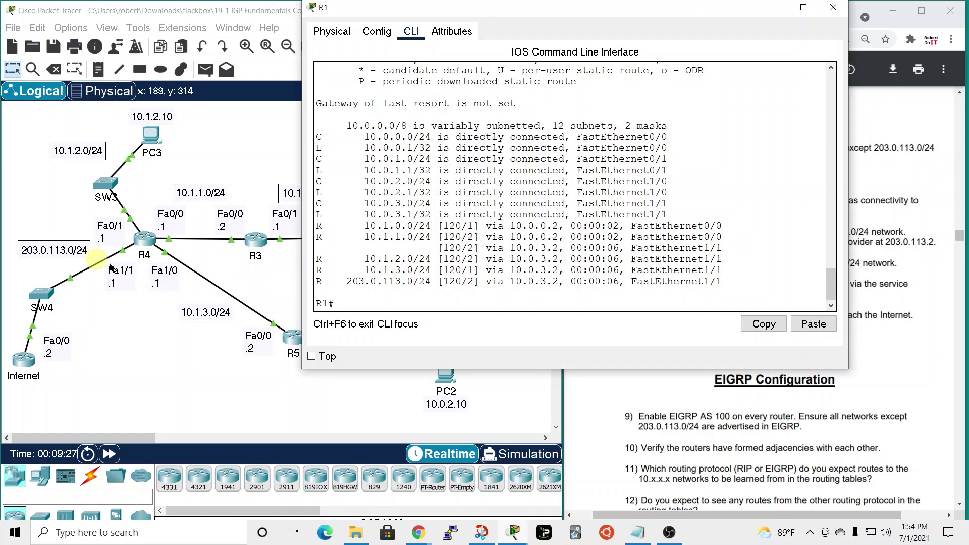
key(Up)
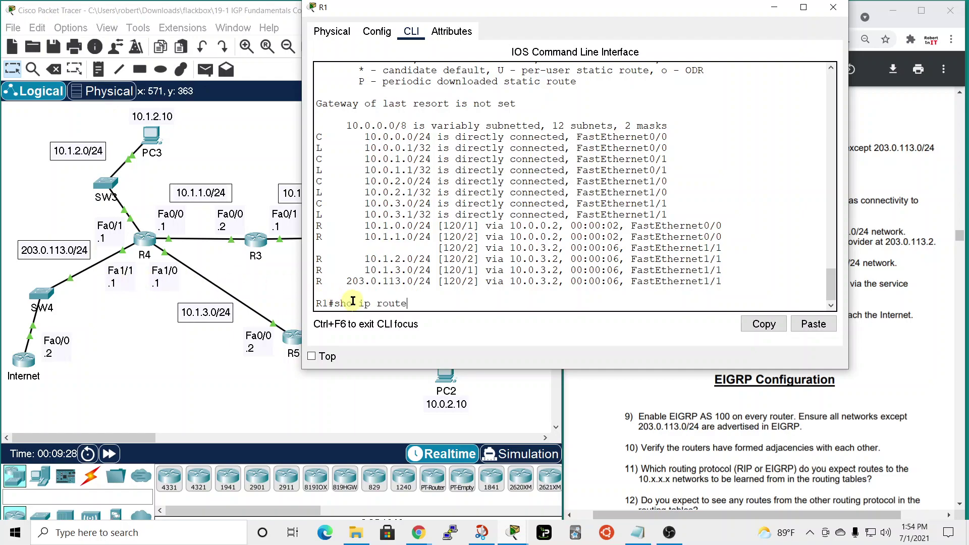
key(Return)
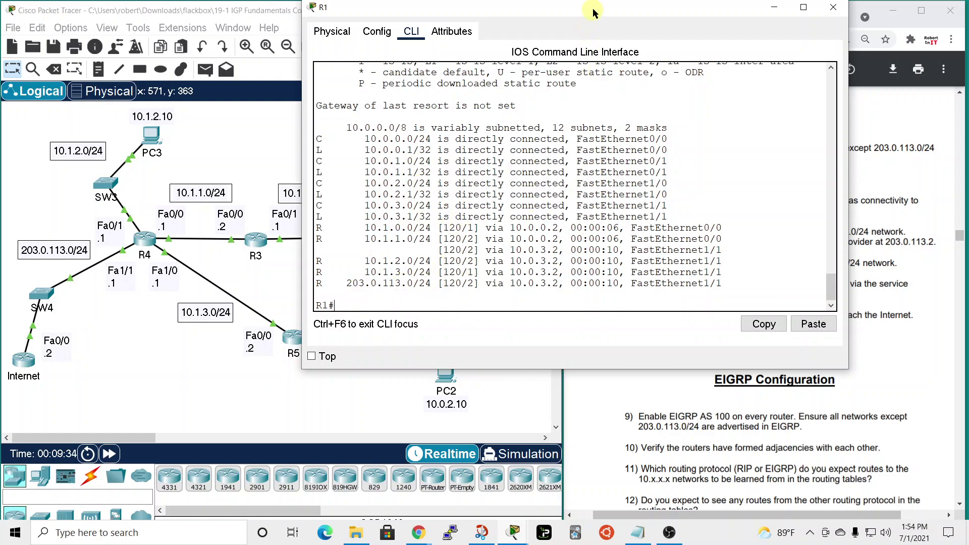
drag(593, 13, 319, 21)
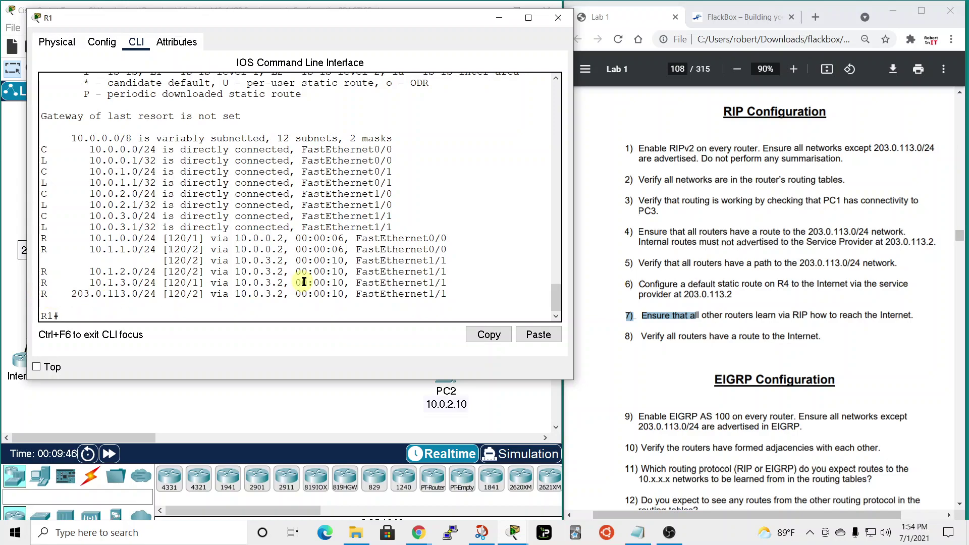
scroll(272, 251, up, 4)
scroll(272, 250, up, 4)
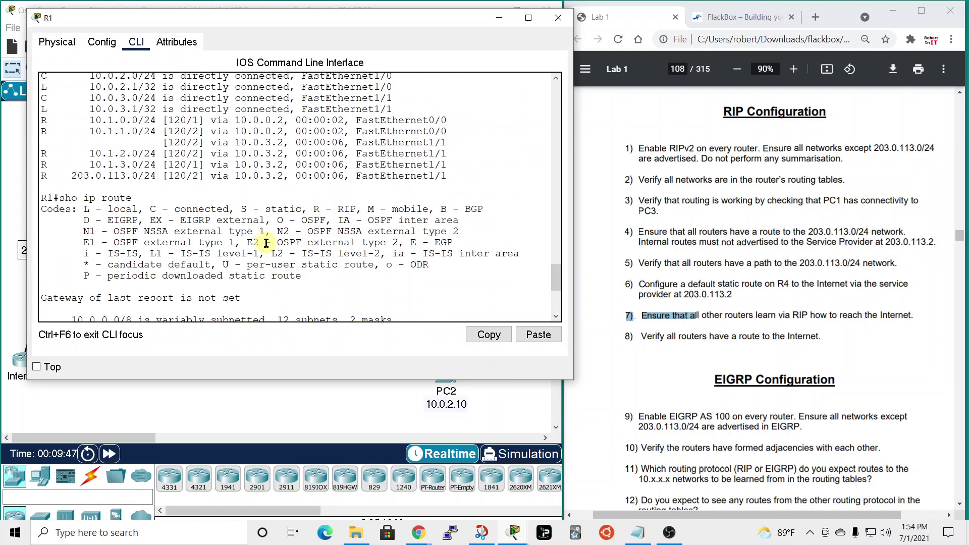
scroll(283, 207, down, 3)
scroll(283, 207, down, 5)
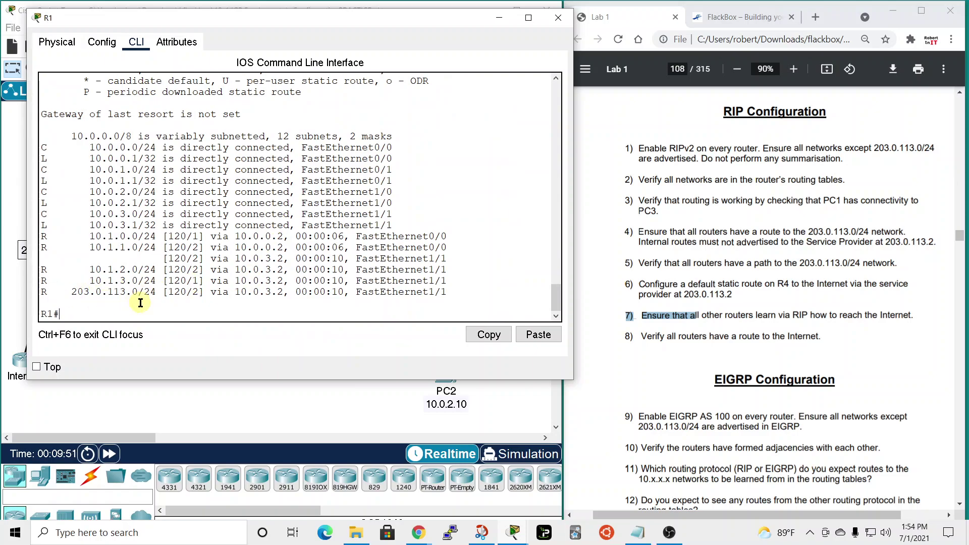
- List R1's IP routing table once more to recheck for a default route, and close R1's window
key(Up)
key(Return)
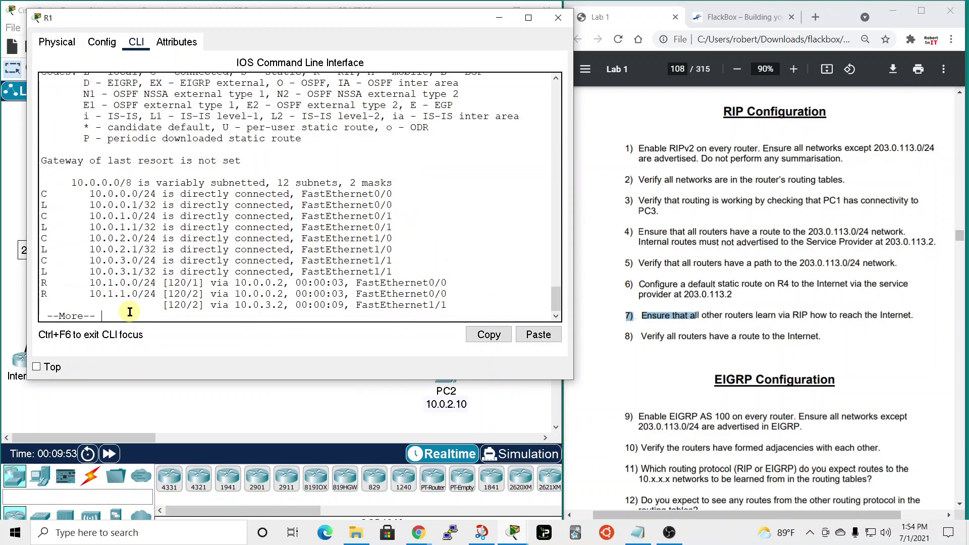
key(space)
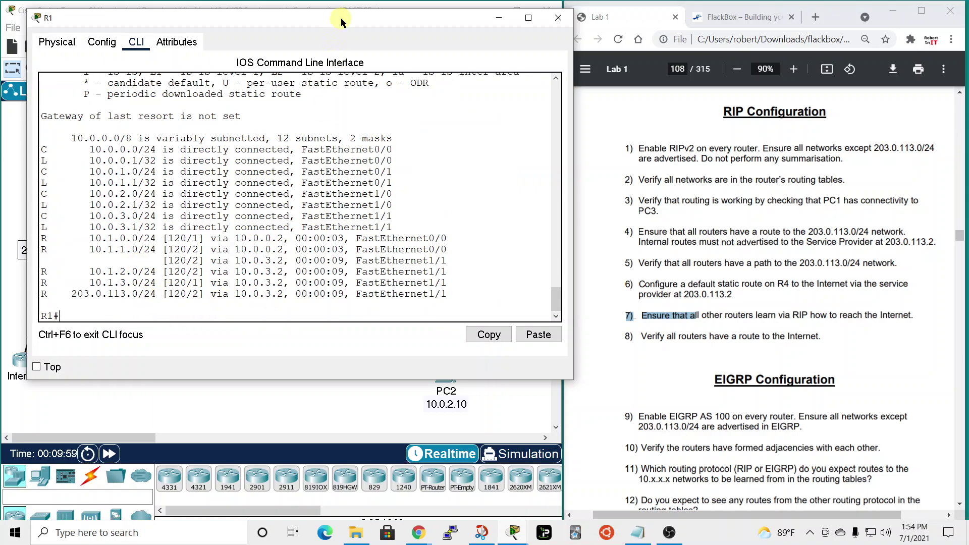
drag(341, 18, 393, 25)
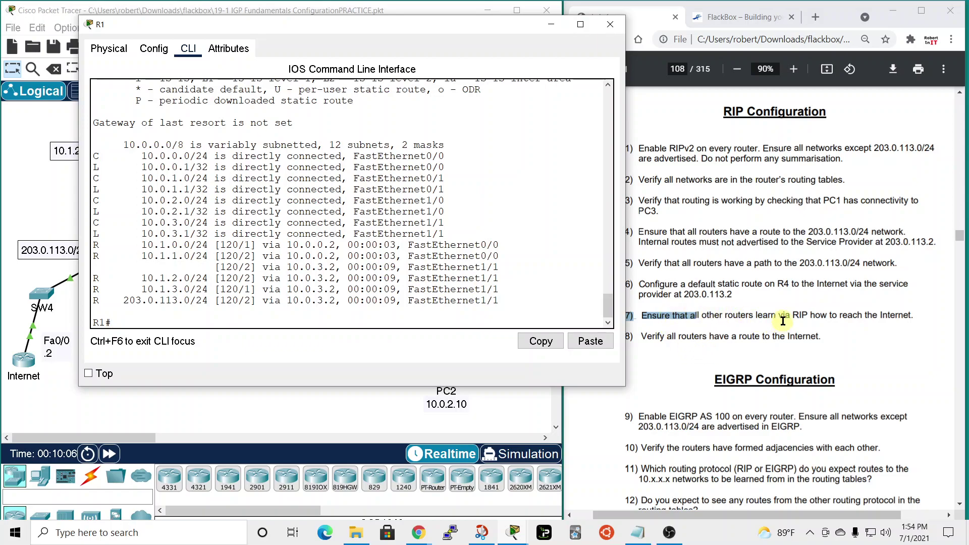
click(610, 24)
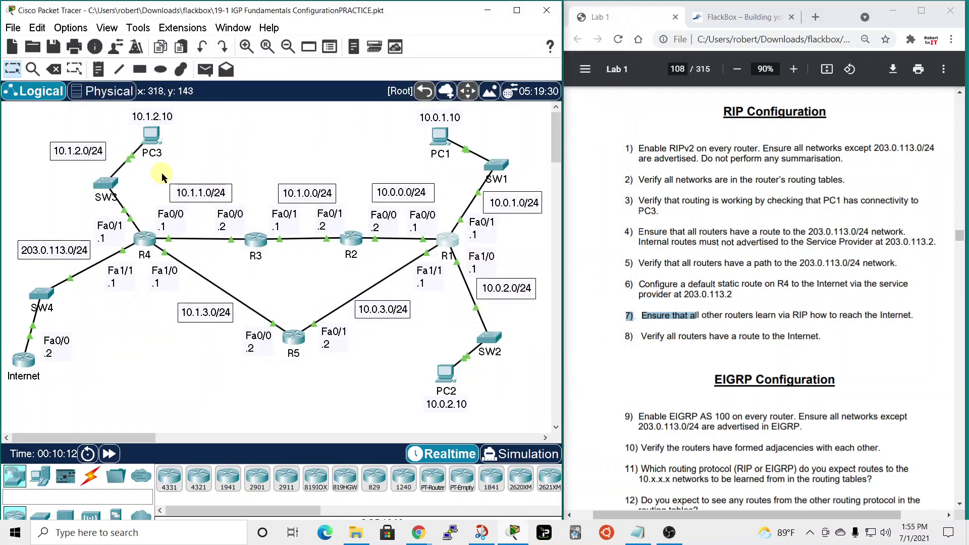
- On router R4, enter RIP configuration, advertise the default route with default-information originate, and close R4's window
click(150, 243)
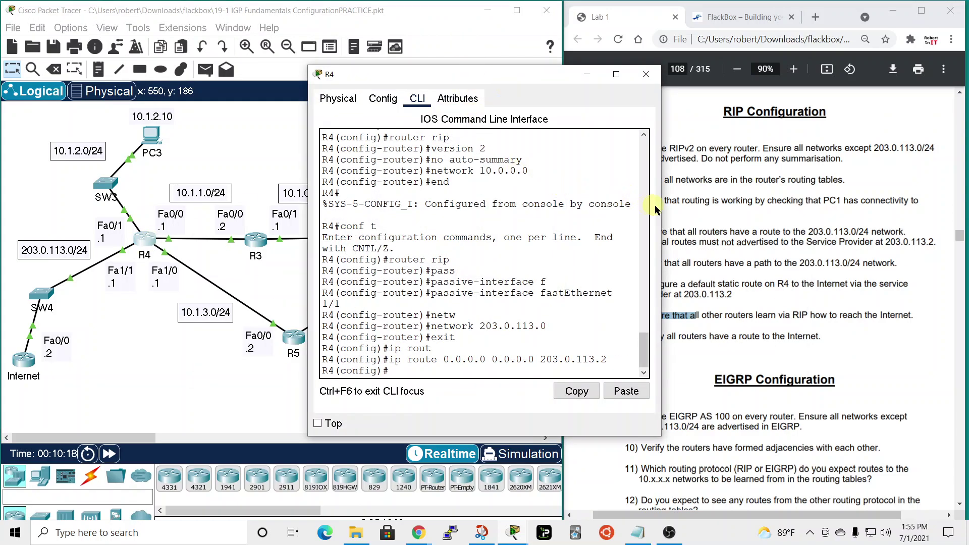
drag(663, 210, 756, 210)
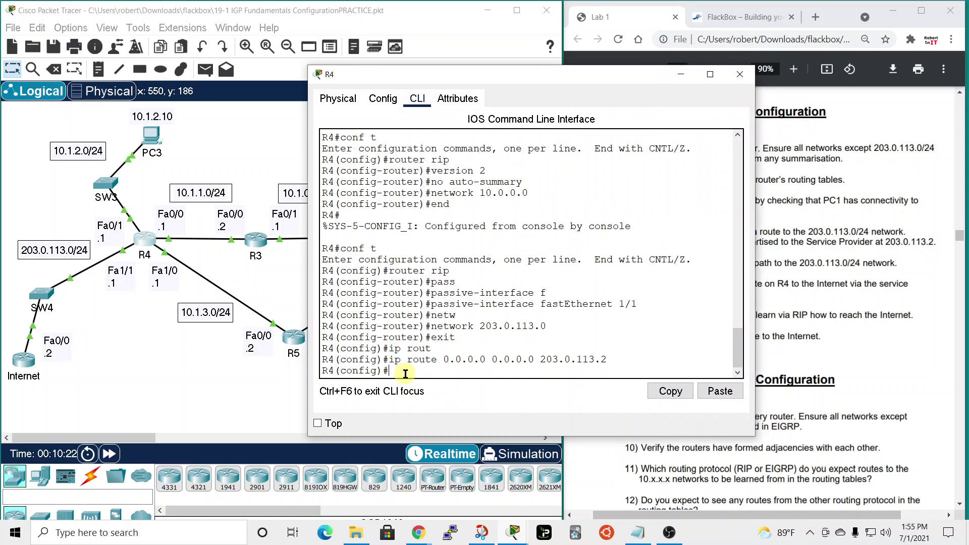
text(router)
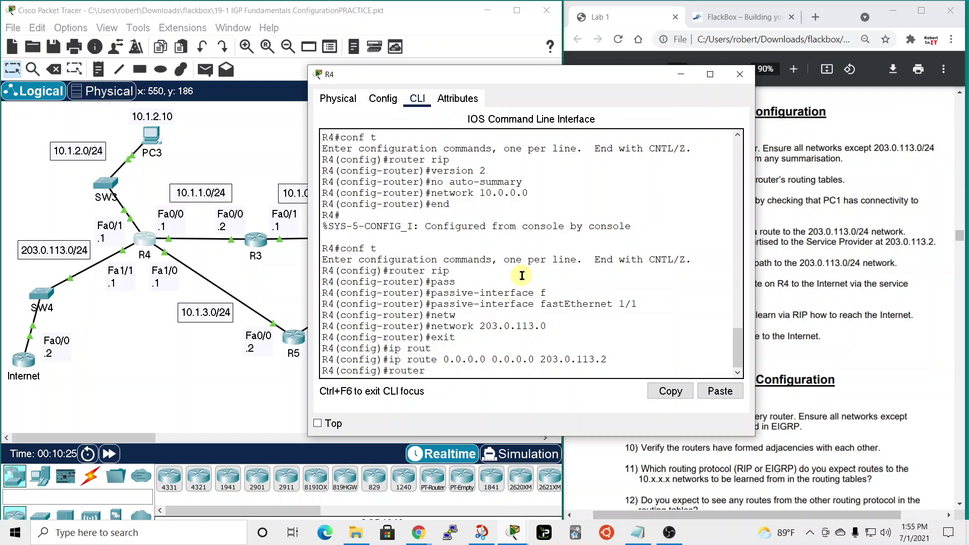
text( rip)
key(Return)
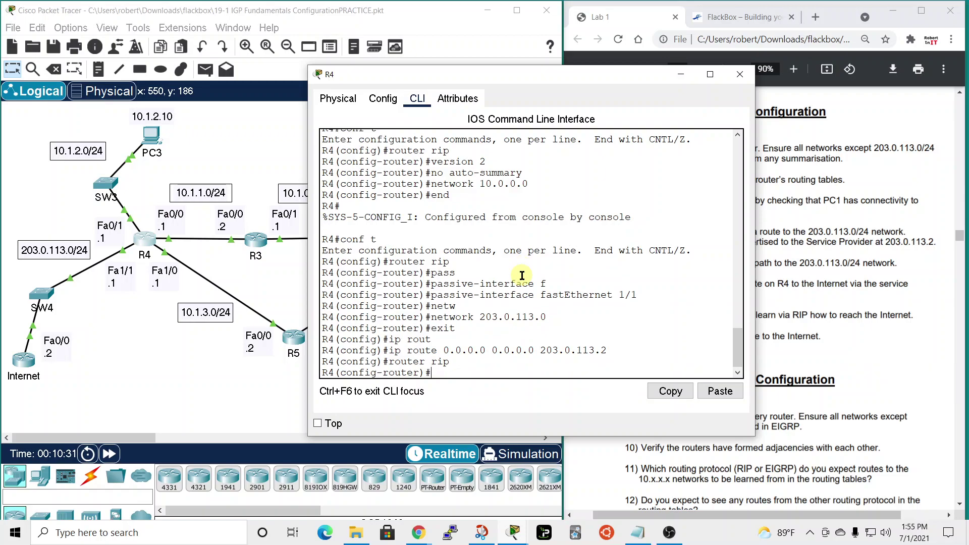
text(defaul)
key(Tab)
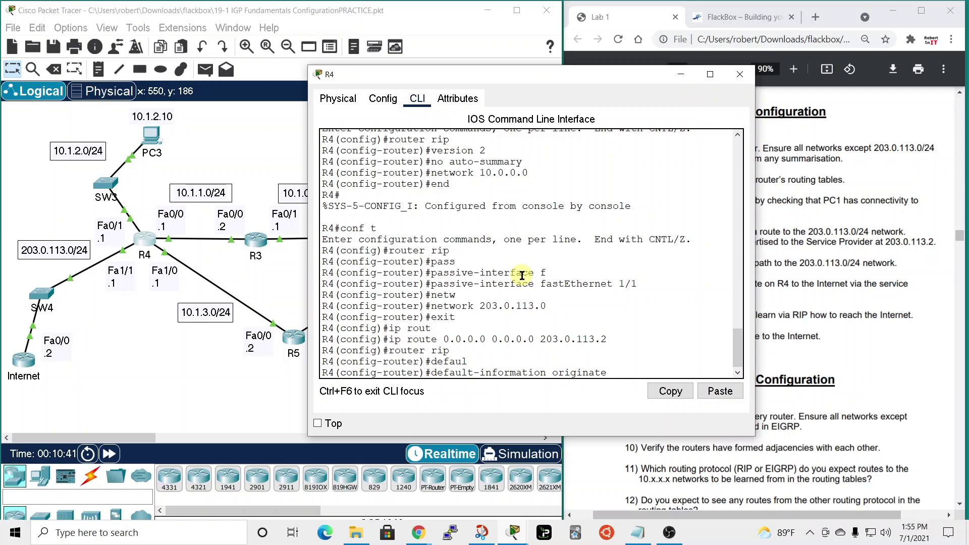
text(originate)
key(Return)
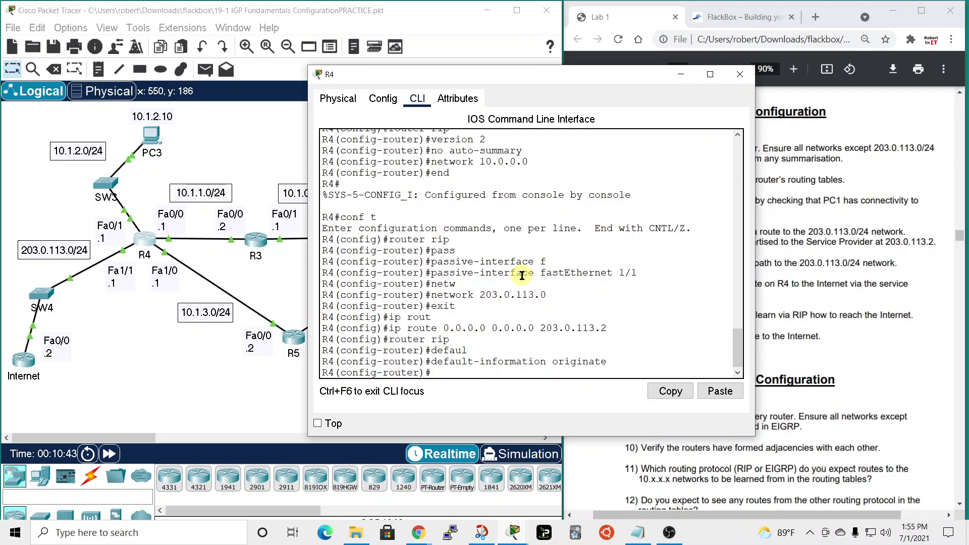
drag(625, 72, 510, 65)
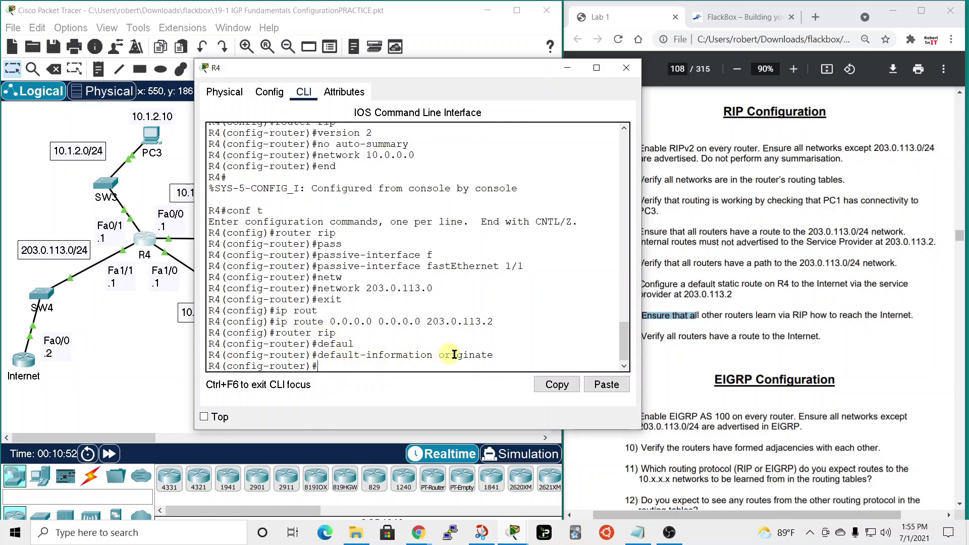
click(626, 67)
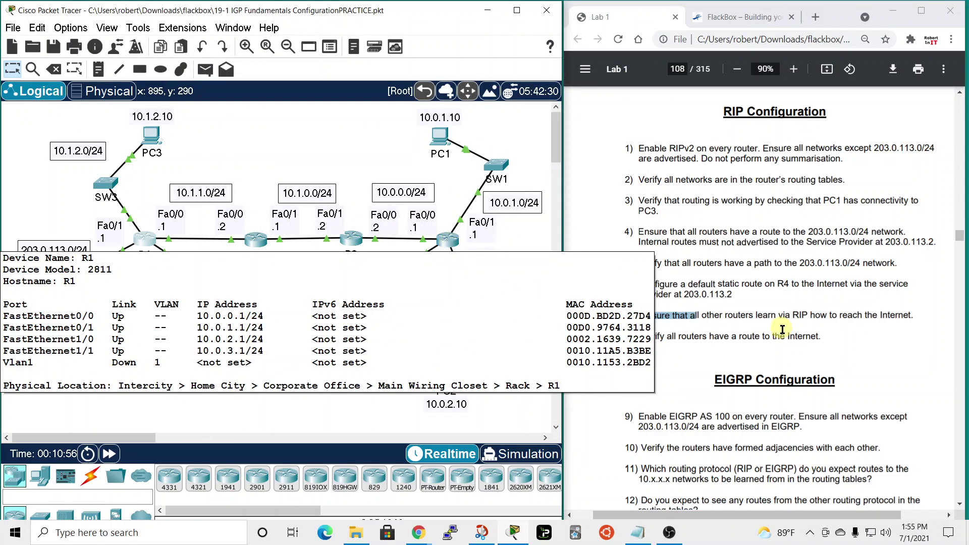
- Review task 8 in the lab guide and list router R1's full IP routing table
drag(624, 337, 823, 337)
click(445, 243)
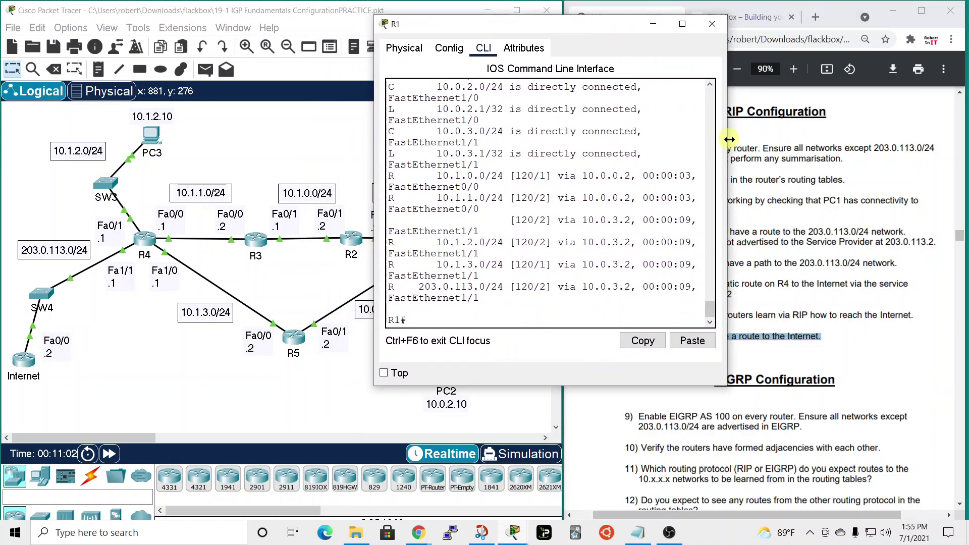
drag(724, 192, 895, 202)
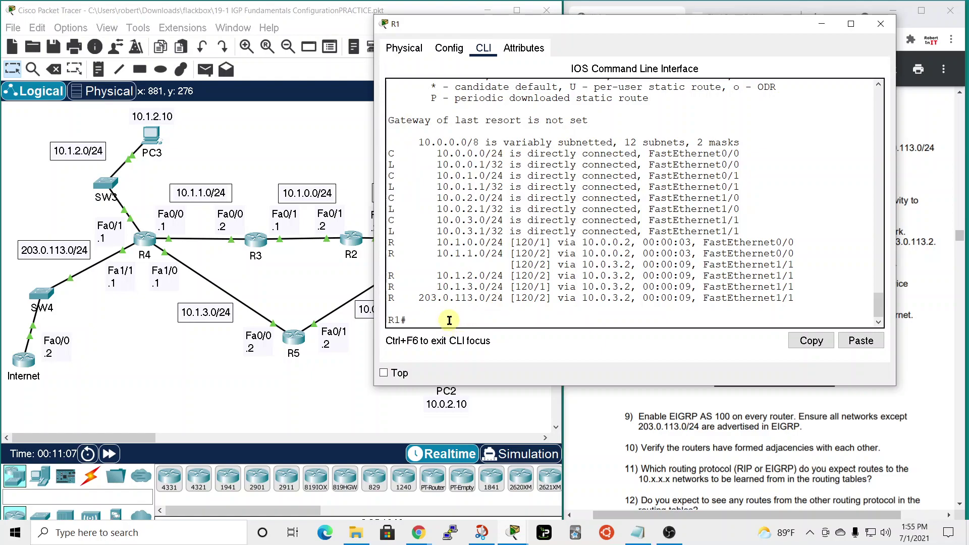
key(Up)
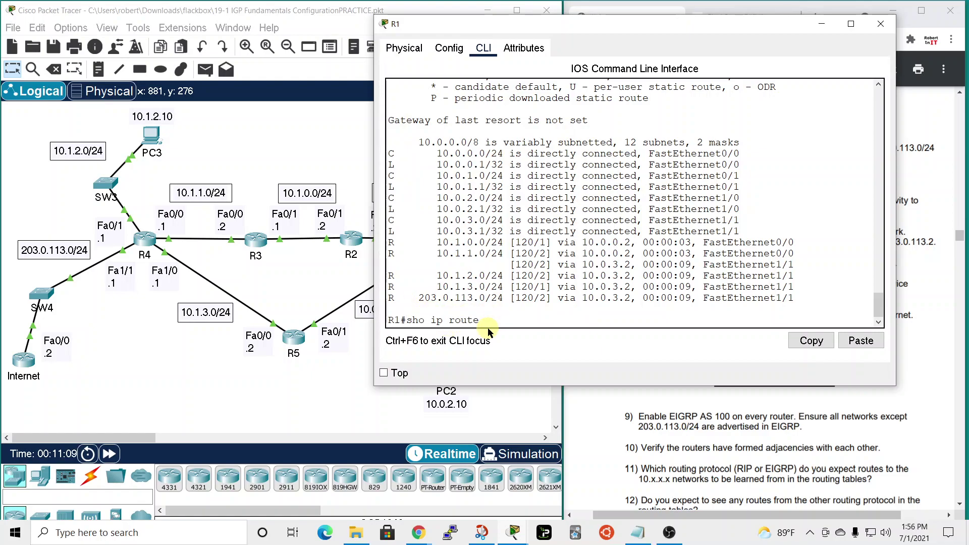
key(Return)
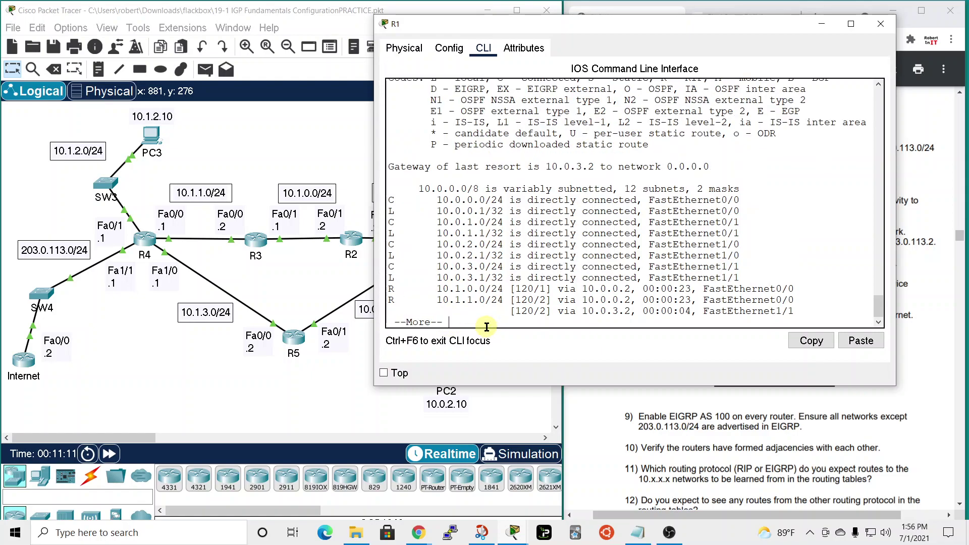
key(space)
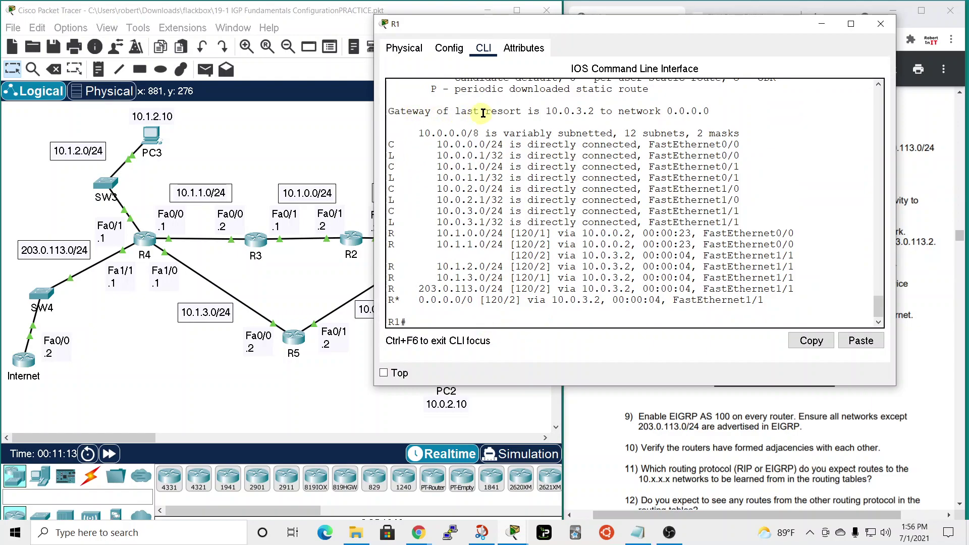
- Examine R1's gateway of last resort and the RIP-learned 0.0.0.0/0 entry, and close R1's window
drag(650, 33, 549, 40)
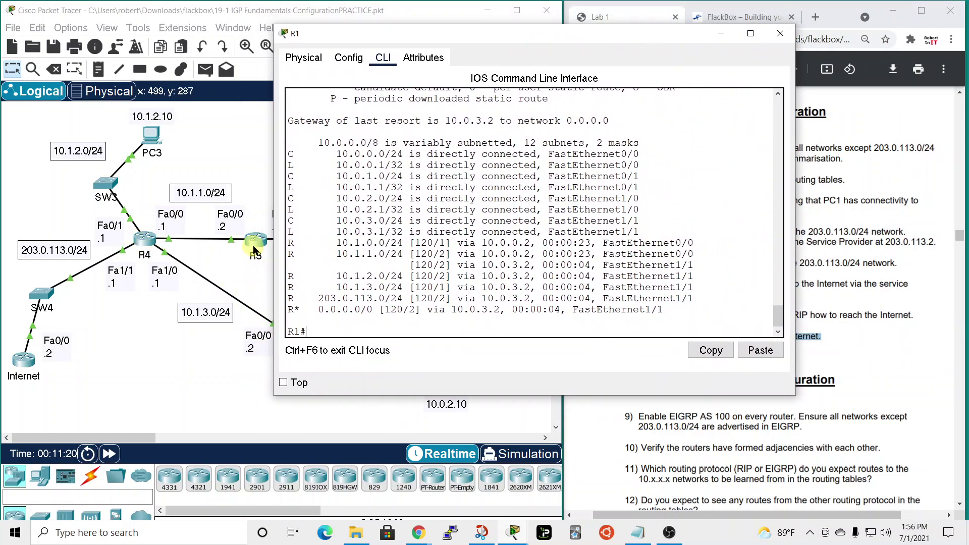
drag(568, 40, 579, 16)
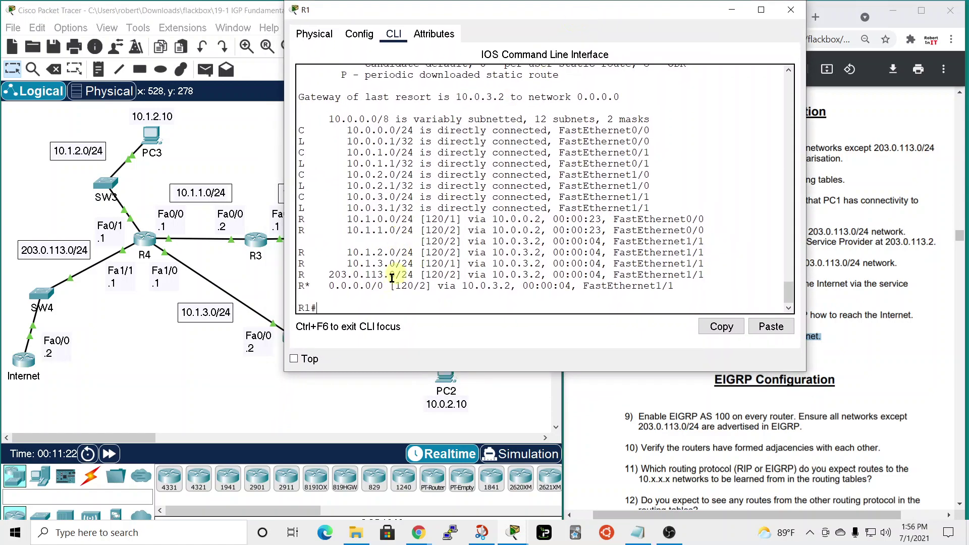
drag(296, 285, 383, 287)
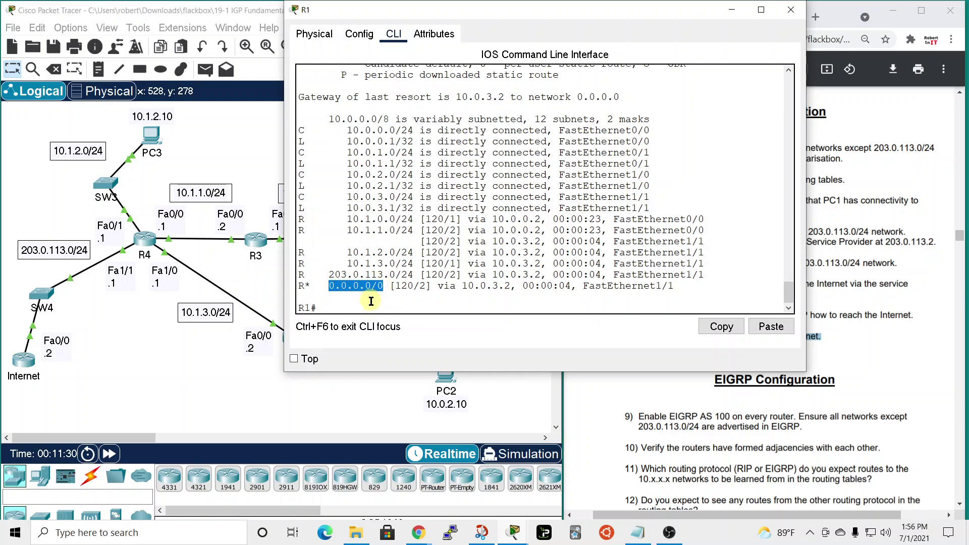
click(404, 301)
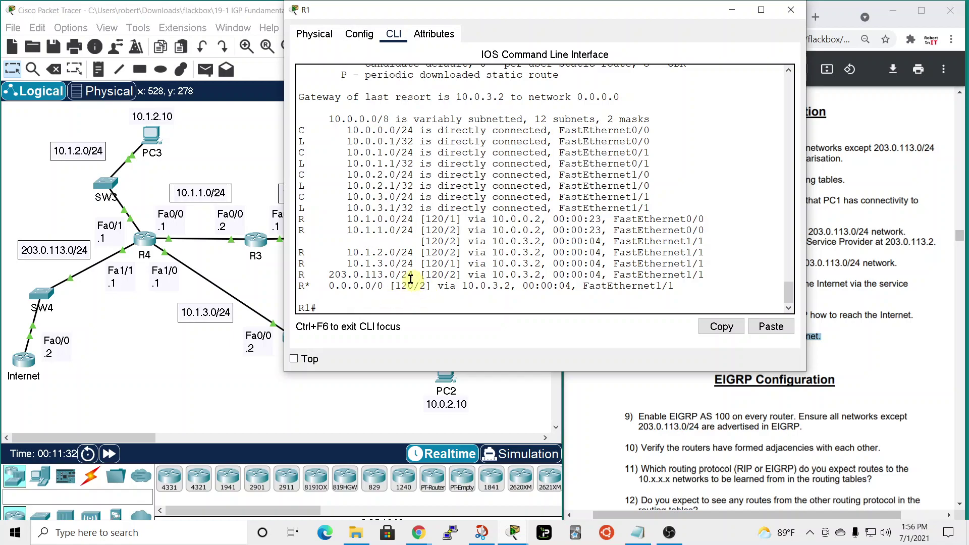
drag(572, 16, 627, 56)
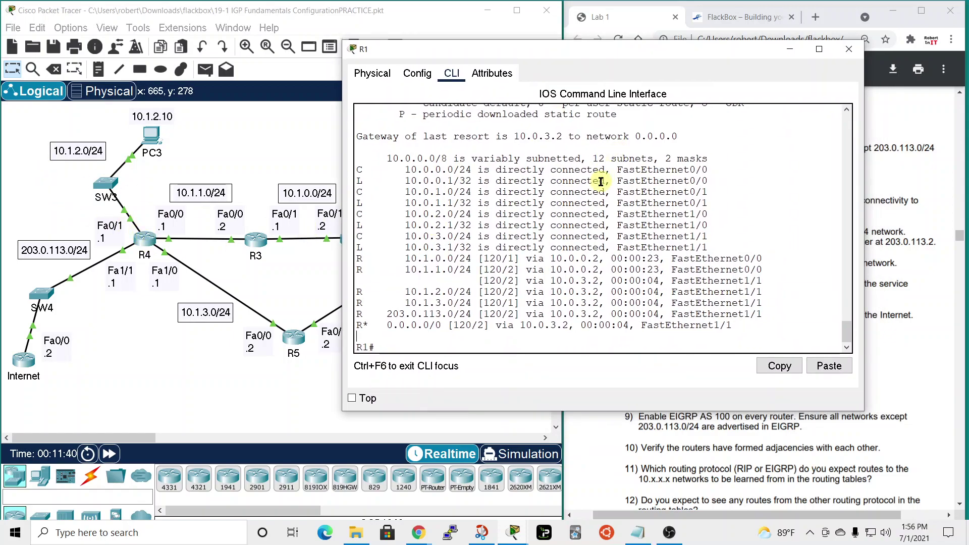
click(851, 49)
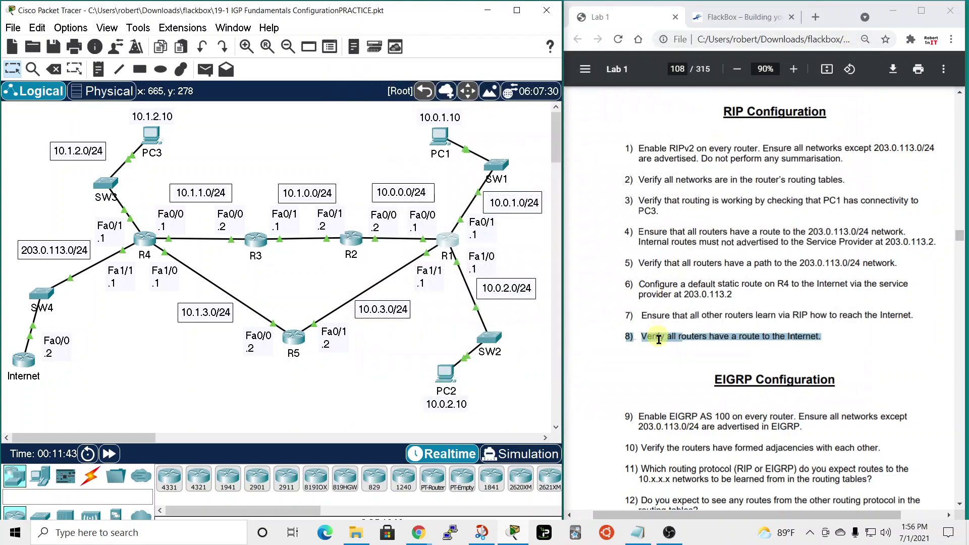
- Review EIGRP task 9 and replace the Notepad script with the lines router eigrp 100 and network 10.0.0.0
scroll(702, 325, down, 4)
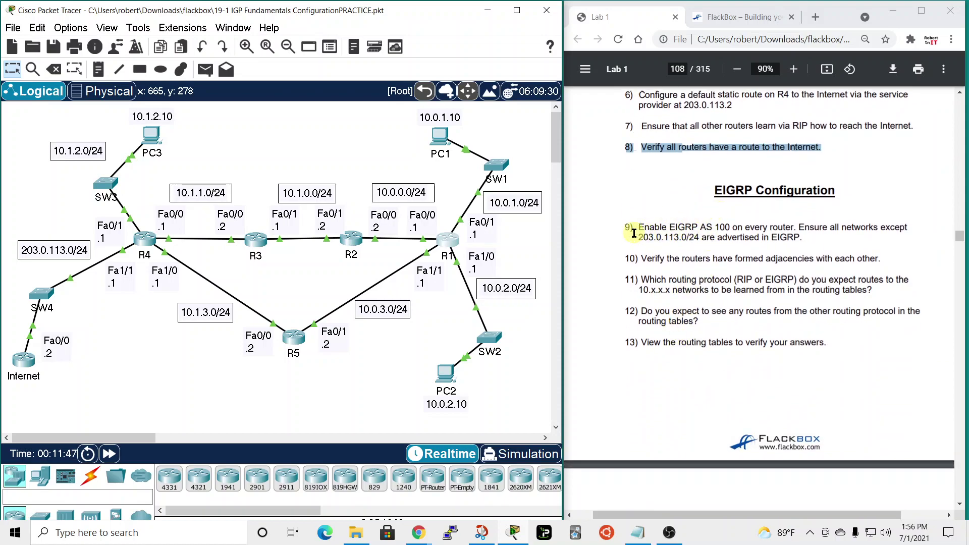
drag(638, 226, 730, 227)
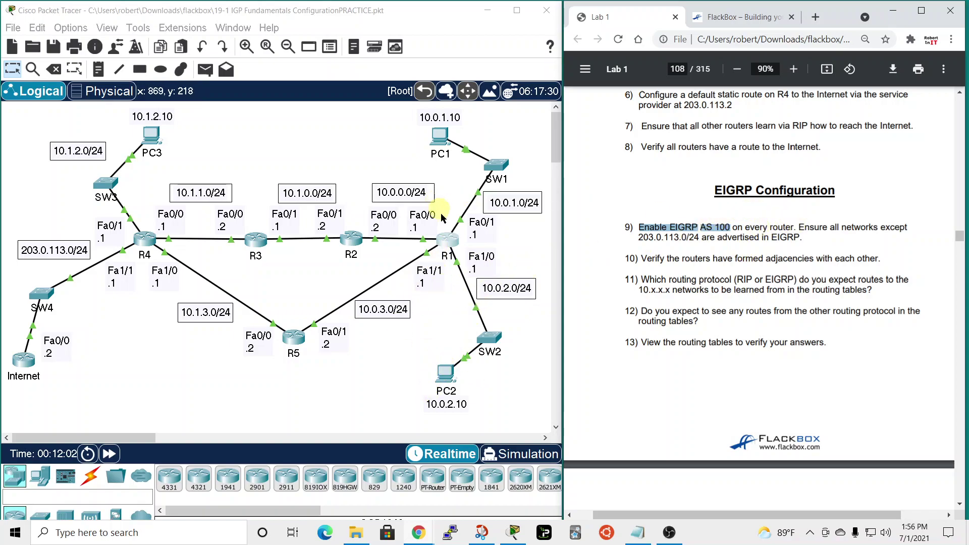
click(638, 533)
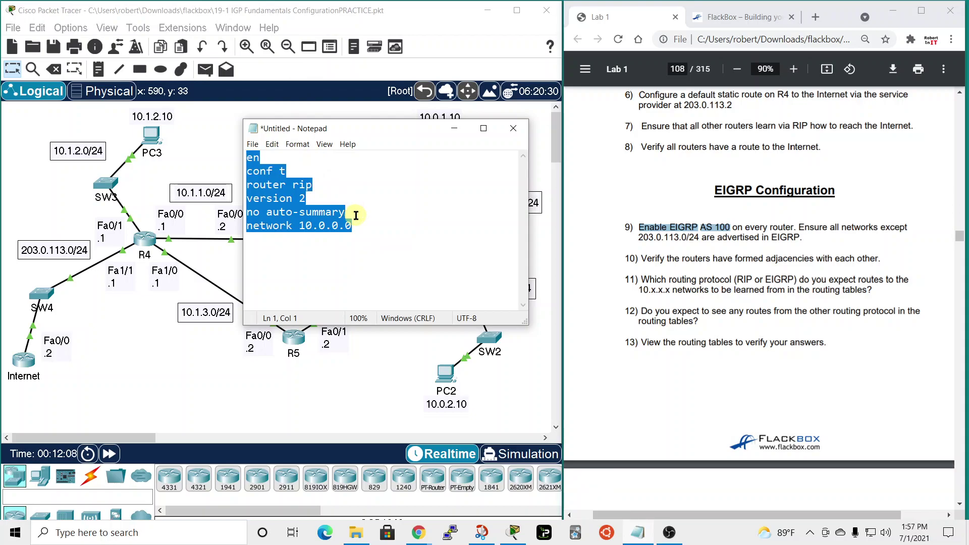
text(router)
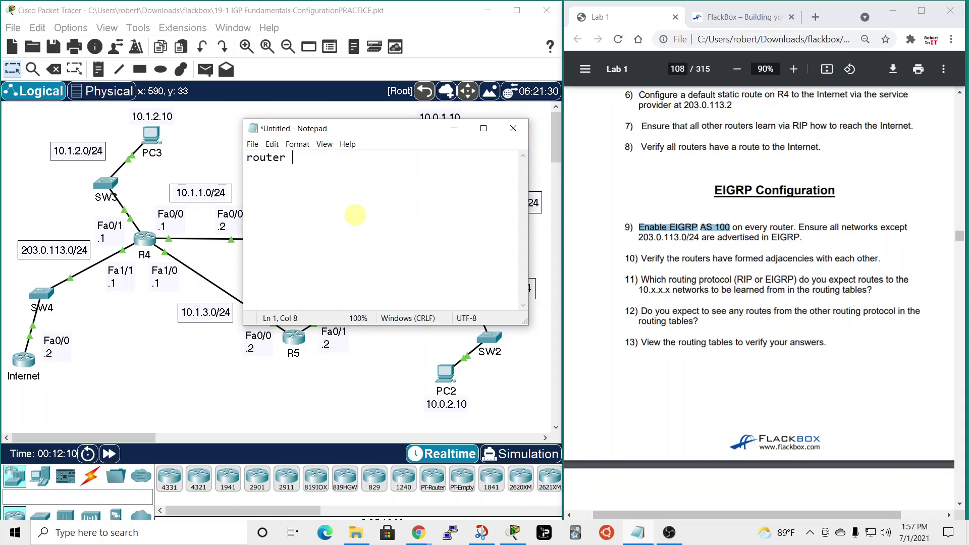
text( eigrp)
text( 100)
text(network)
text( 1)
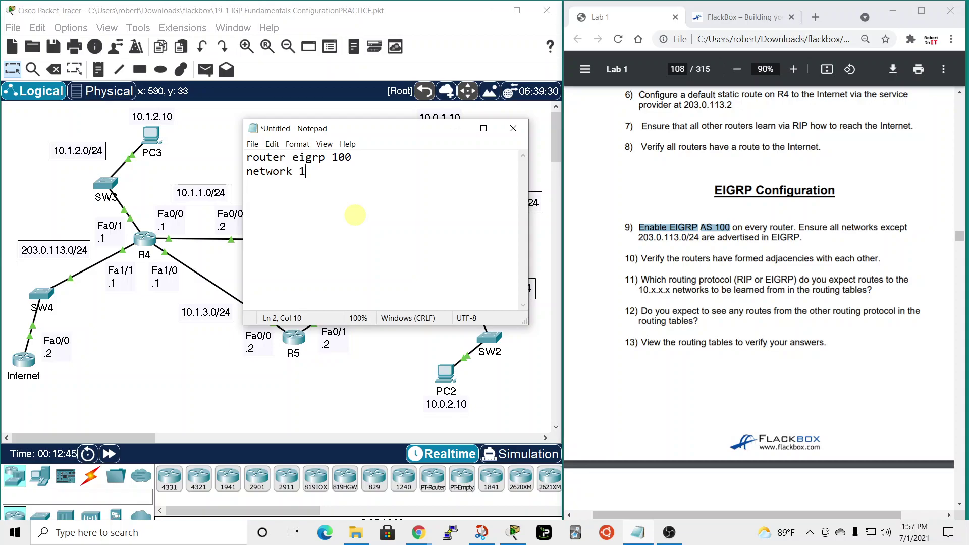
text(0.0.0.0)
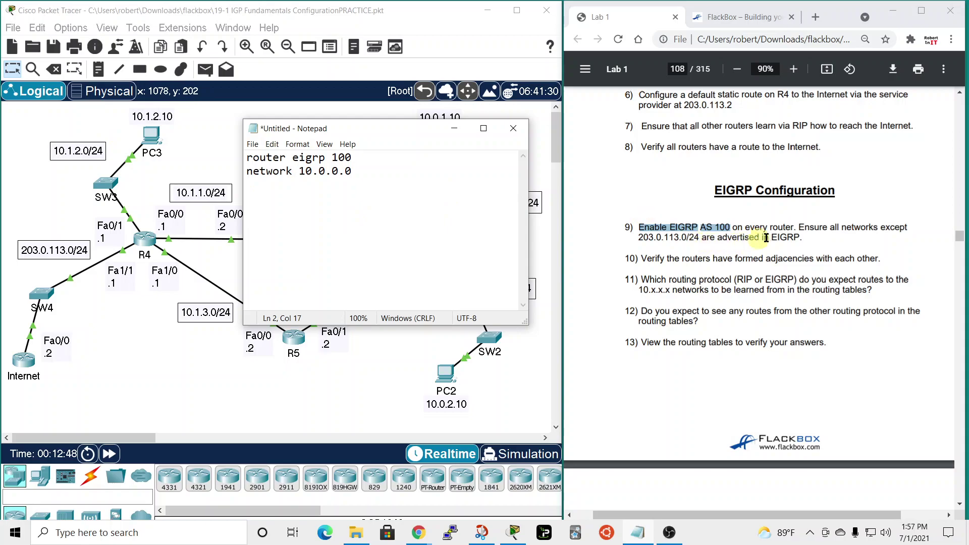
- Copy both EIGRP command lines from Notepad, minimize it, and open router R1's command line in Packet Tracer
drag(356, 170, 200, 164)
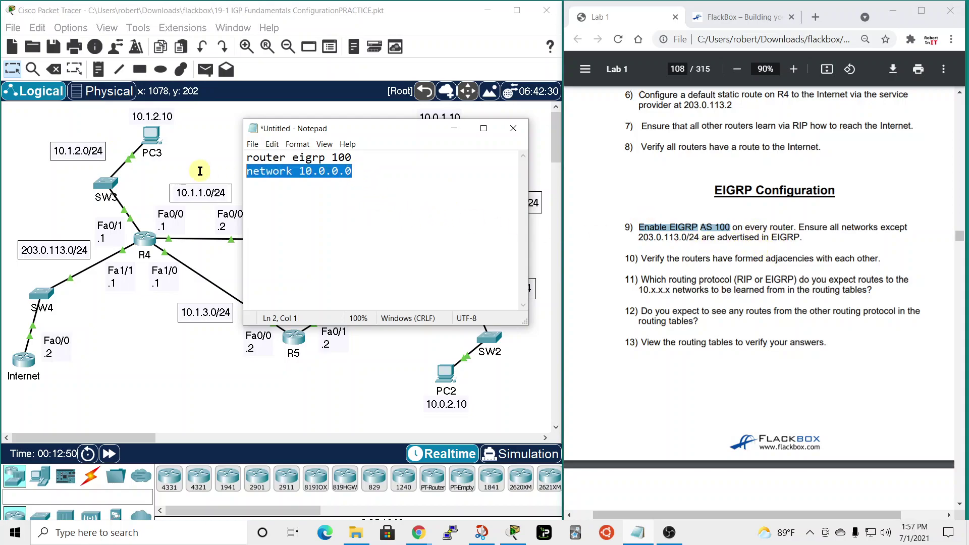
right_click(320, 175)
click(366, 207)
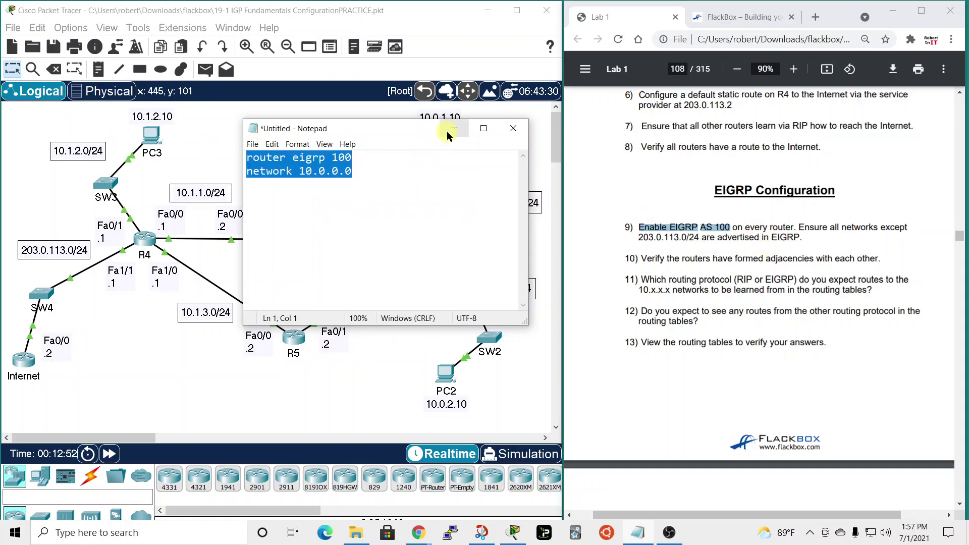
click(455, 129)
click(447, 239)
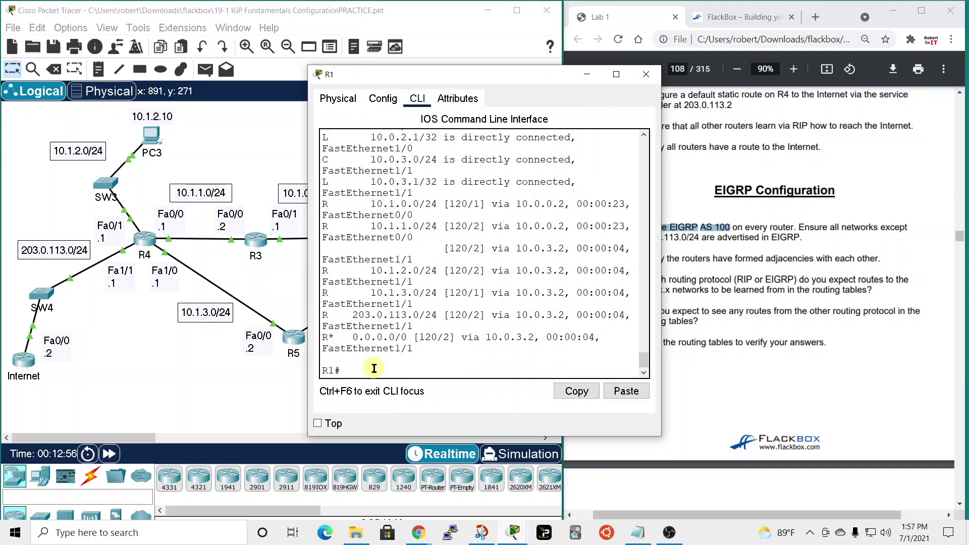
right_click(374, 369)
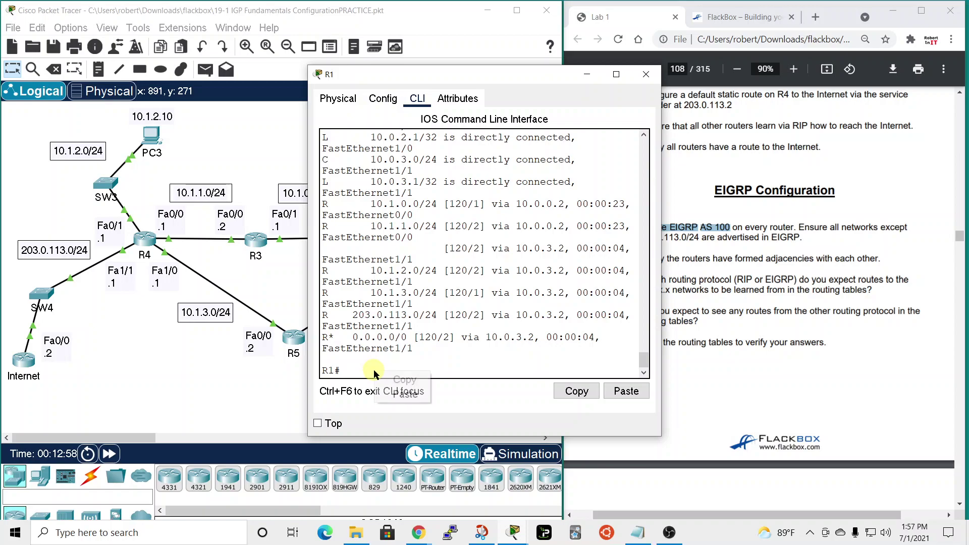
click(396, 393)
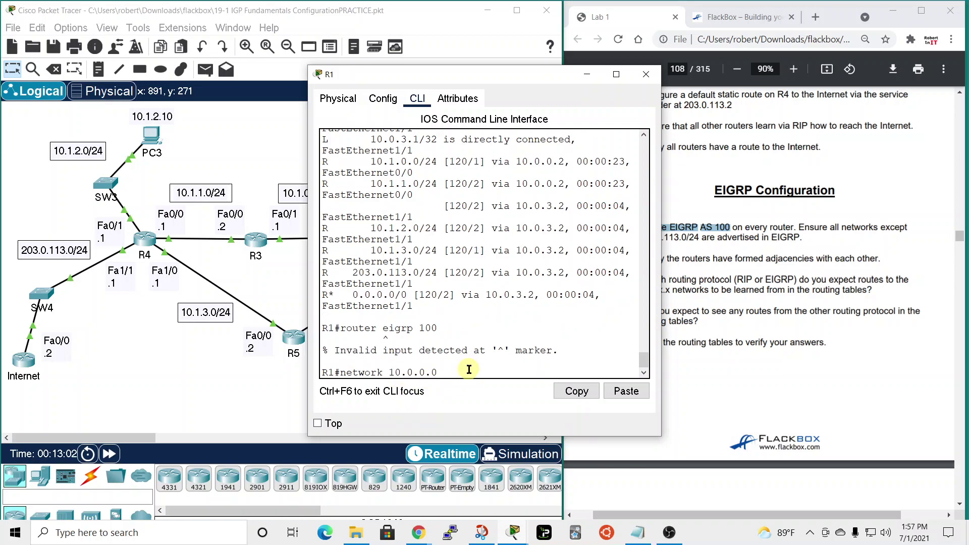
key(ctrl+u)
- Enter global configuration mode on R1, paste the EIGRP AS 100 commands advertising network 10.0.0.0, and close R1's window
text(conf t)
key(Return)
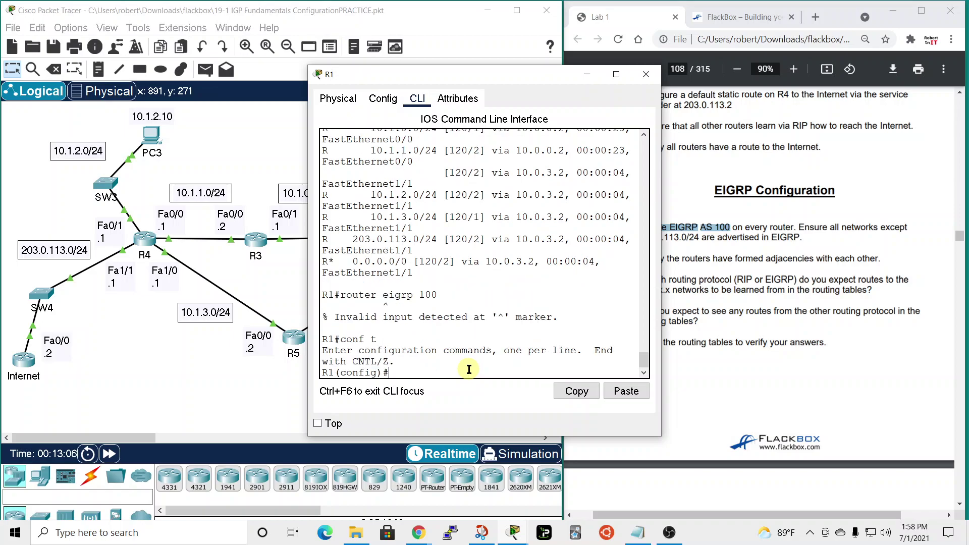
right_click(469, 369)
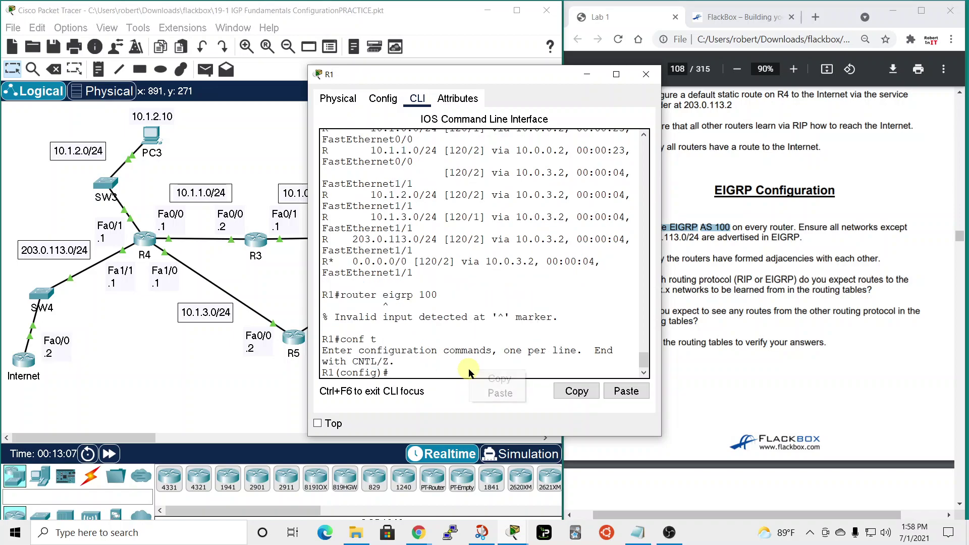
click(489, 388)
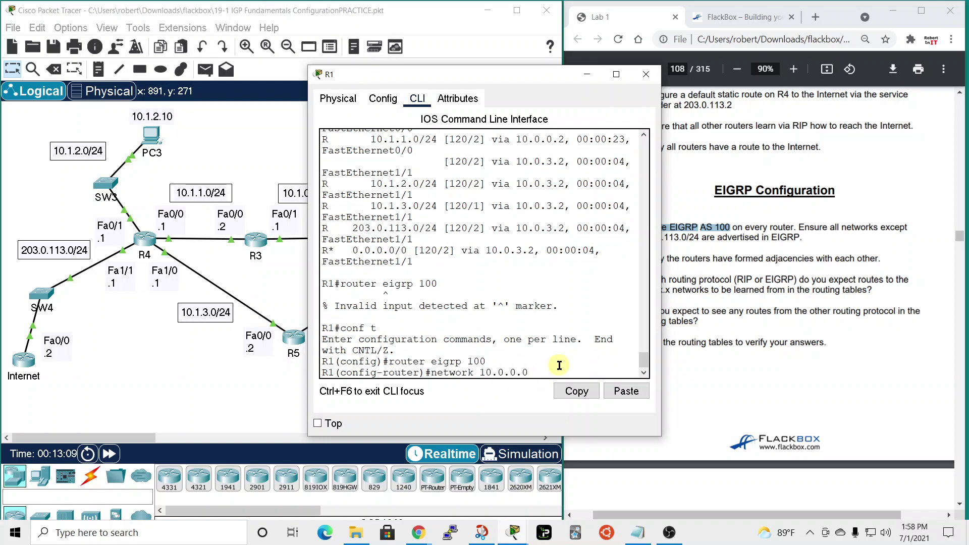
key(Return)
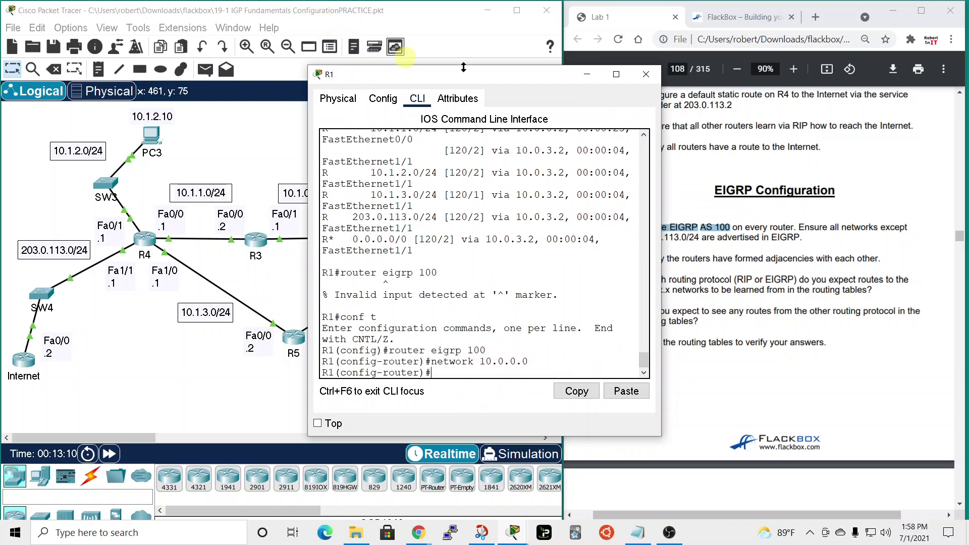
click(646, 75)
- On router R2, leave RIP configuration, paste the EIGRP AS 100 commands advertising network 10.0.0.0, and close R2's window
click(355, 241)
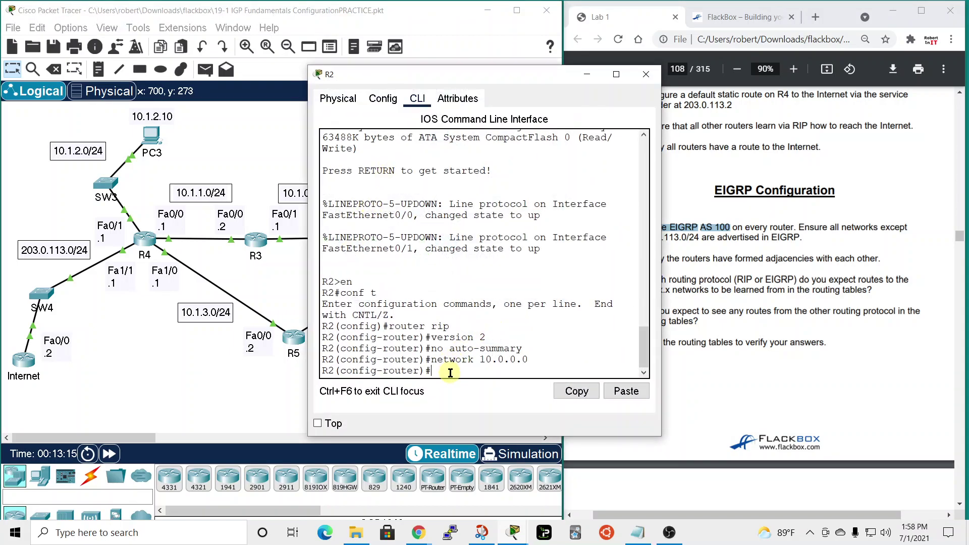
text(exit)
key(Return)
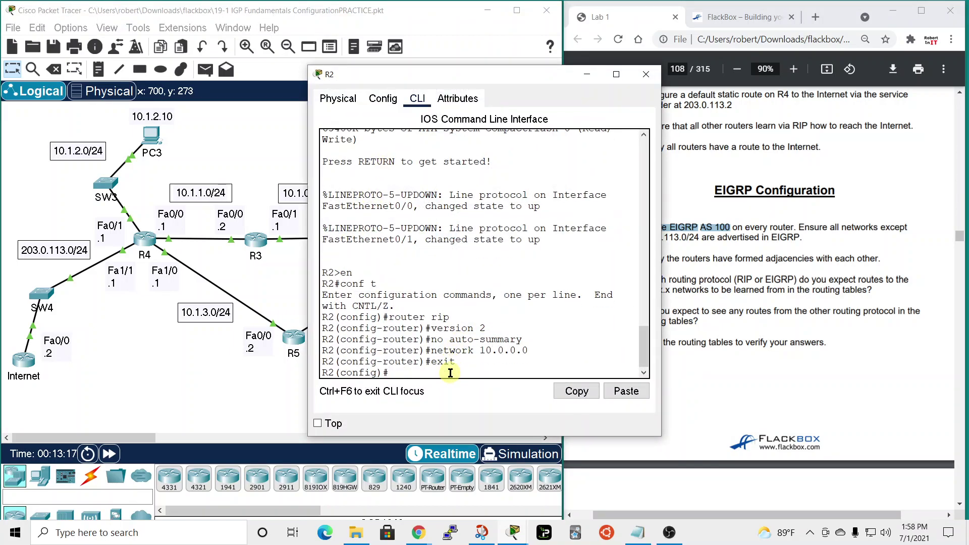
right_click(450, 373)
click(476, 395)
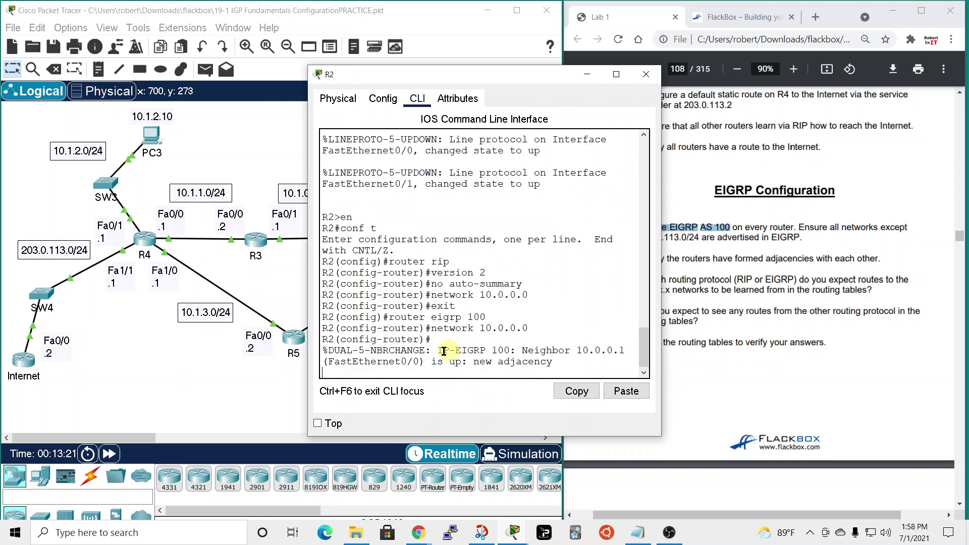
click(646, 75)
- On router R3, exit RIP configuration, paste the copied router eigrp 100 and network 10.0.0.0 lines, and close its window
click(256, 241)
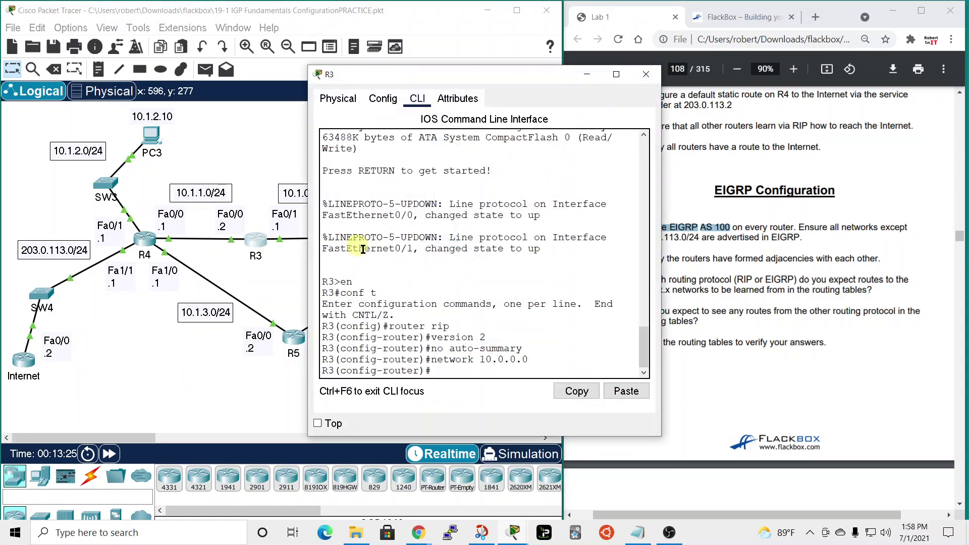
text(e)
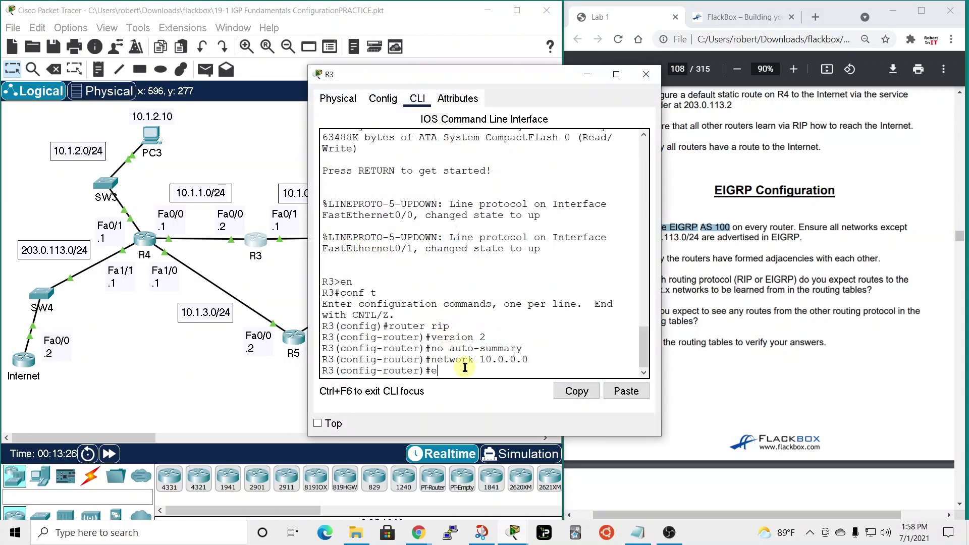
text(xit)
key(Return)
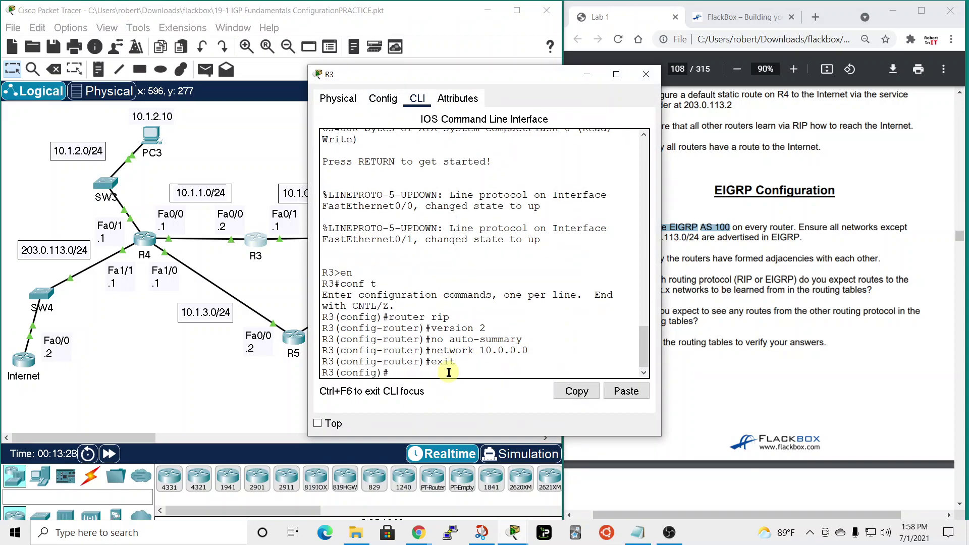
key(ctrl+v)
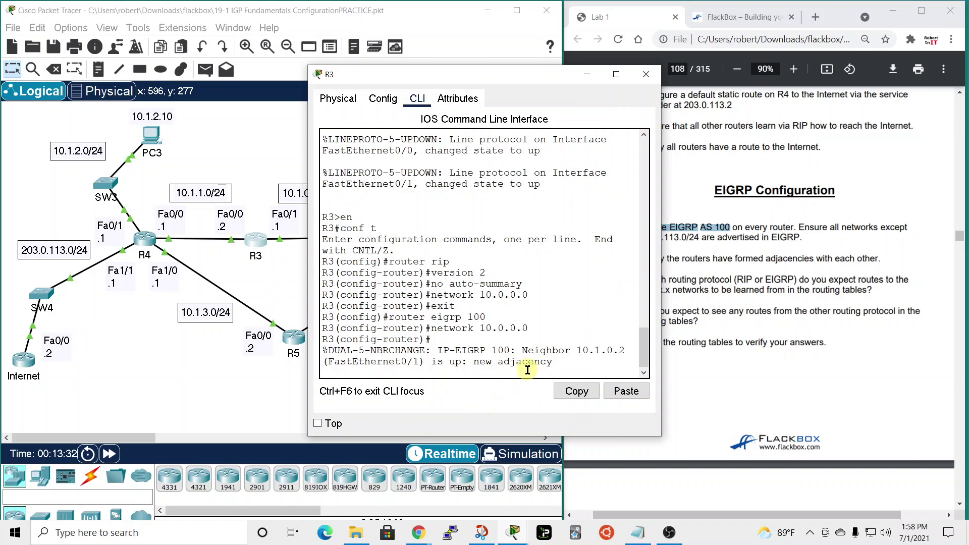
key(Return)
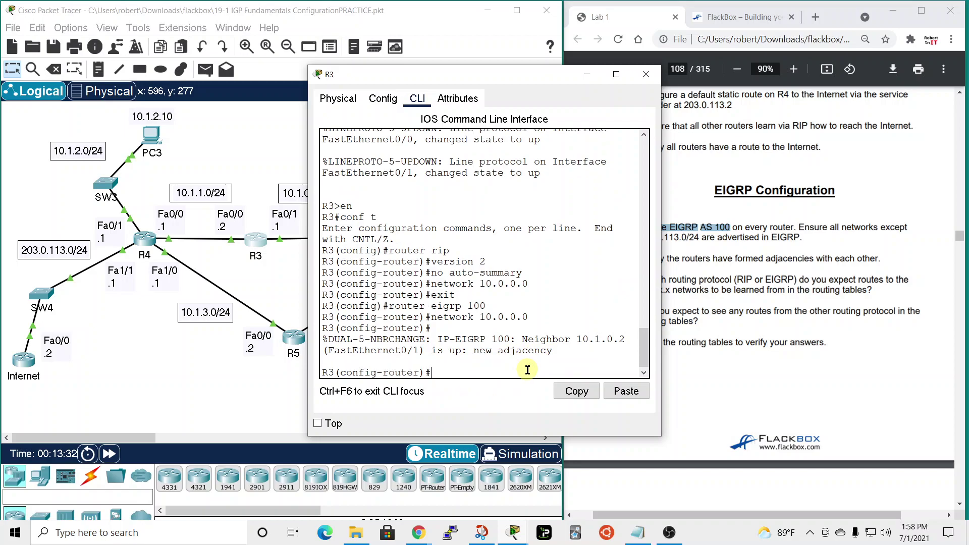
click(646, 74)
- On router R4, exit RIP configuration, enable EIGRP AS 100 for network 10.0.0.0 from the copied commands, and close its window
click(144, 237)
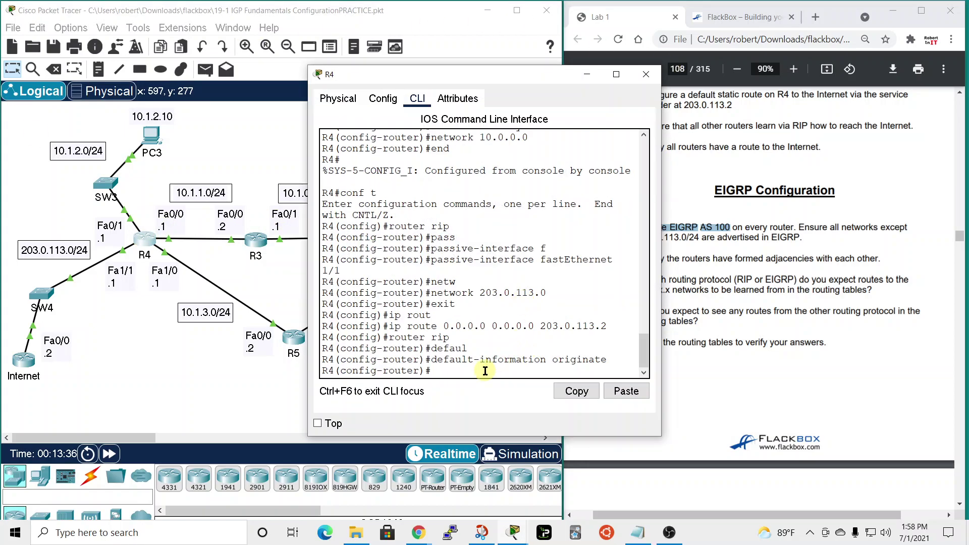
text(xit)
key(Return)
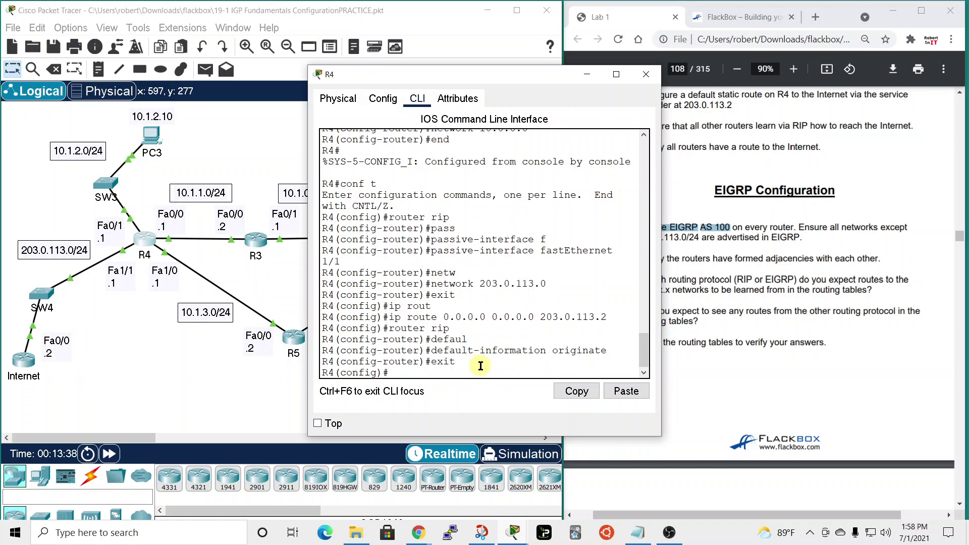
right_click(480, 366)
click(504, 391)
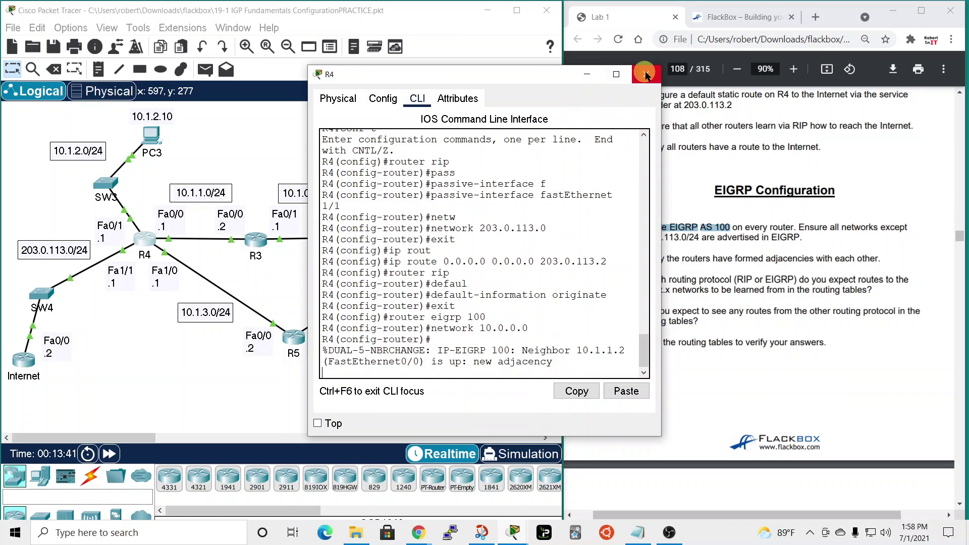
click(646, 74)
- On router R5, exit RIP configuration, paste the EIGRP AS 100 commands for network 10.0.0.0, and close its window
click(295, 336)
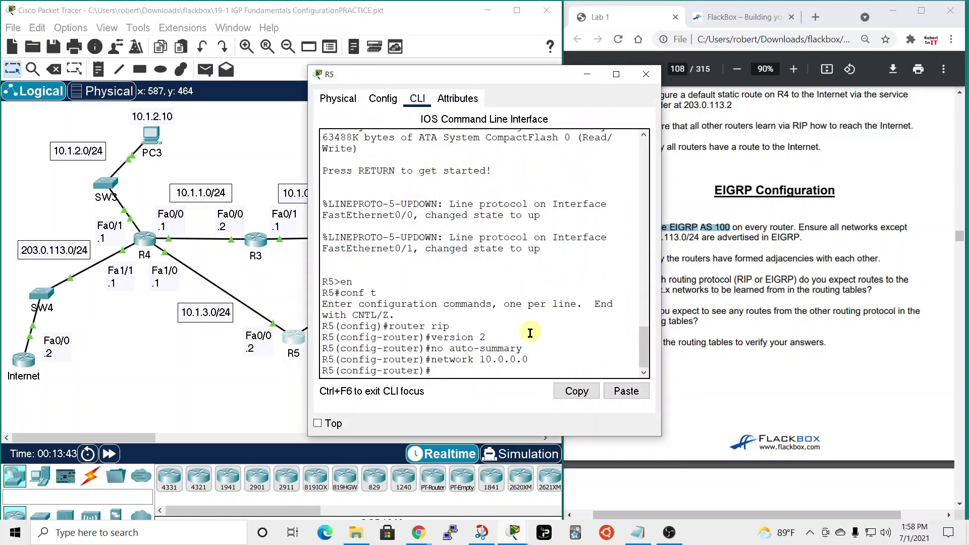
text(ex)
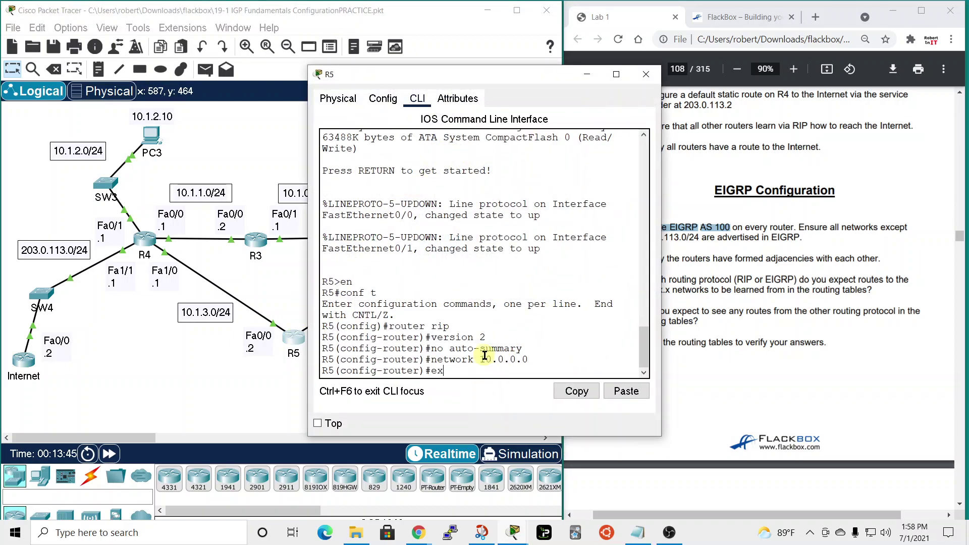
text(it)
key(Return)
right_click(470, 371)
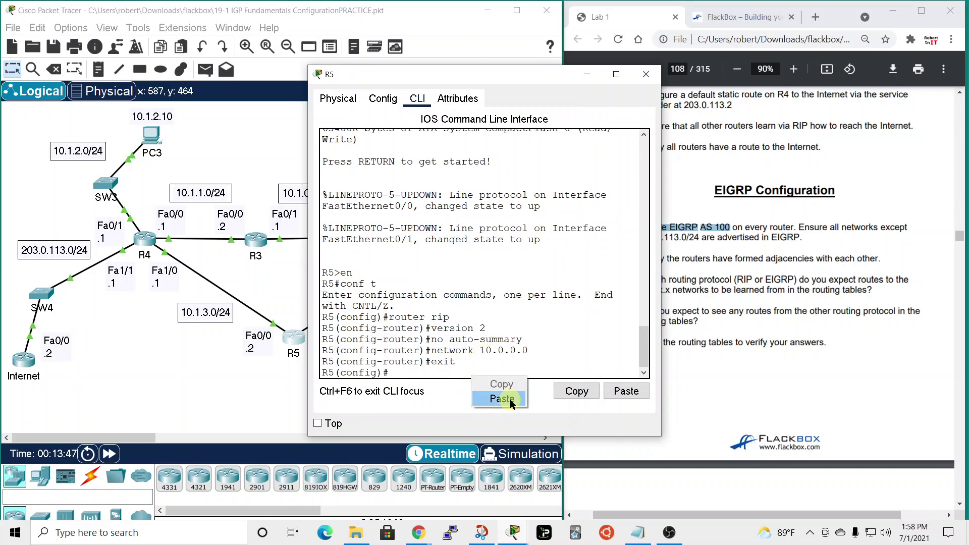
click(482, 399)
key(Return)
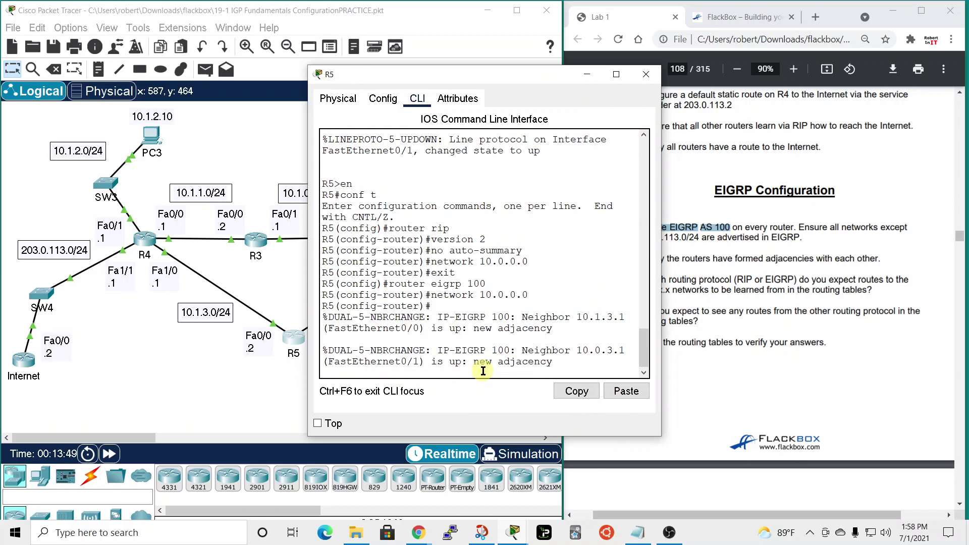
click(641, 77)
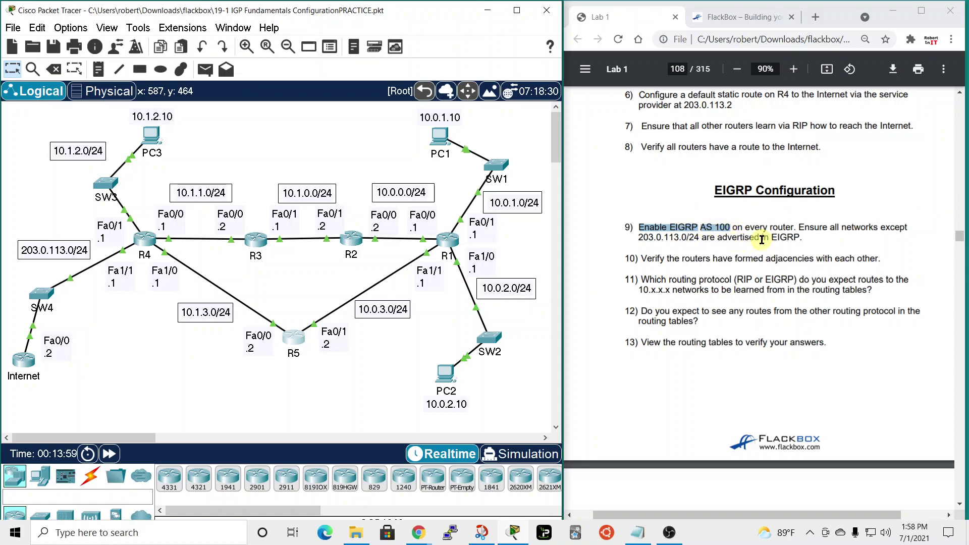
- Check the network 10.0.0.0 statement in R5's EIGRP configuration against lab task 9, and close R5's window
click(822, 232)
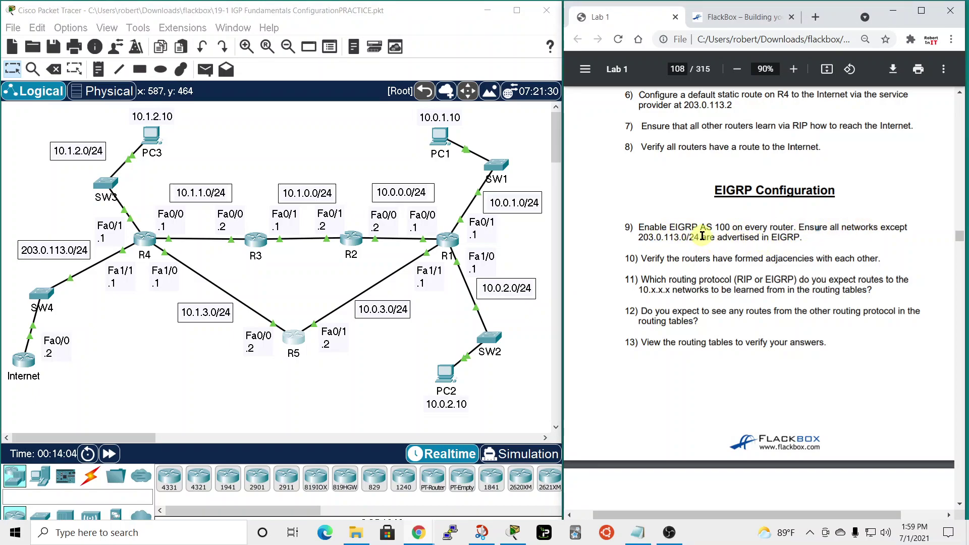
click(296, 337)
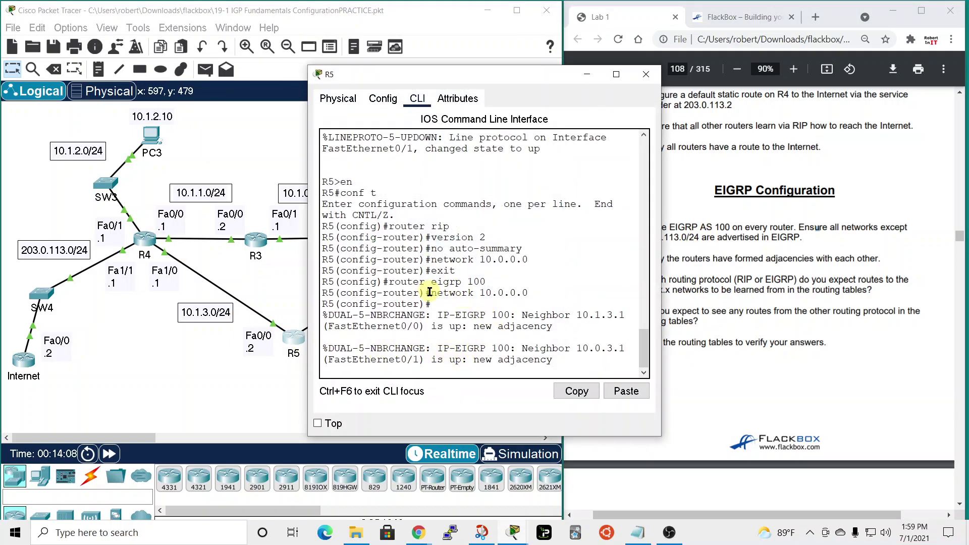
drag(431, 293, 525, 296)
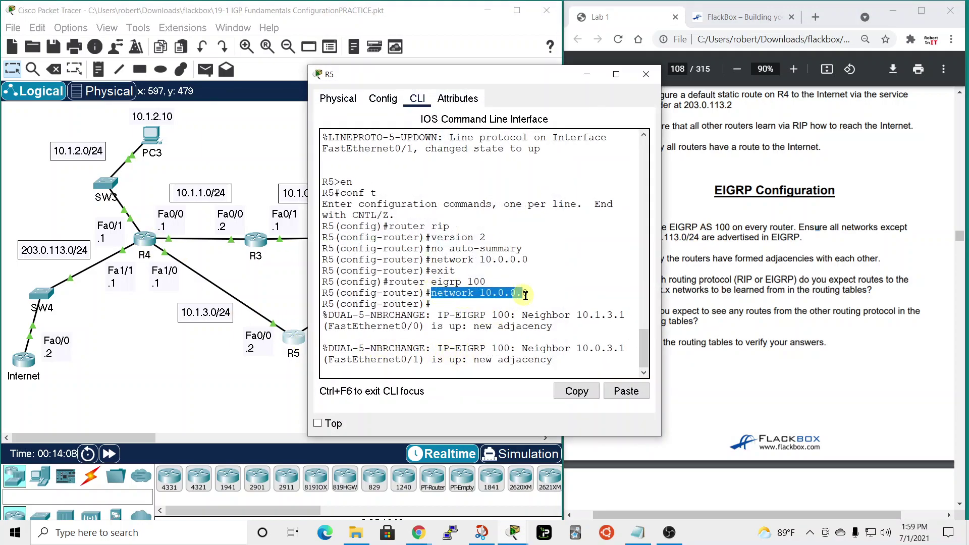
click(646, 75)
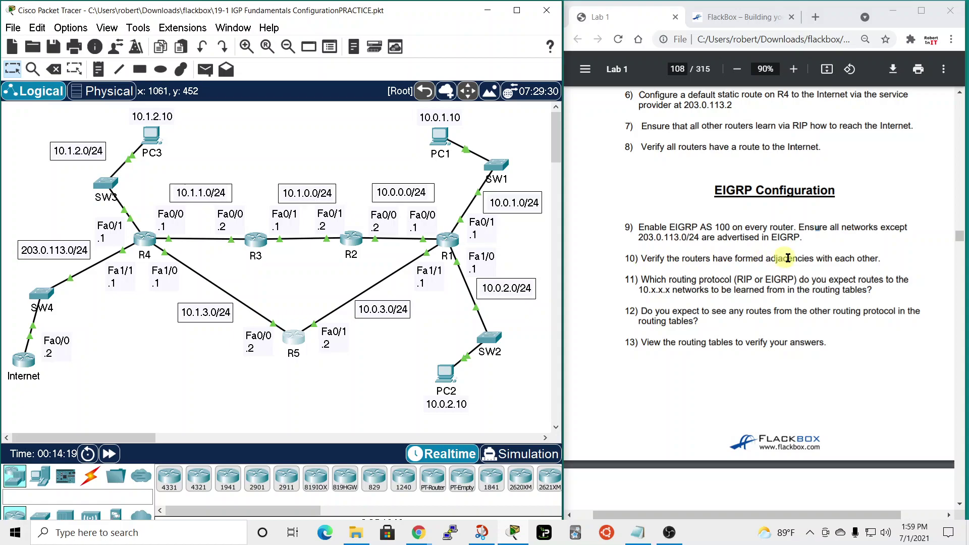
- Leave configuration mode on R1 and list its EIGRP adjacencies with sh ip eigrp neighbors
click(447, 241)
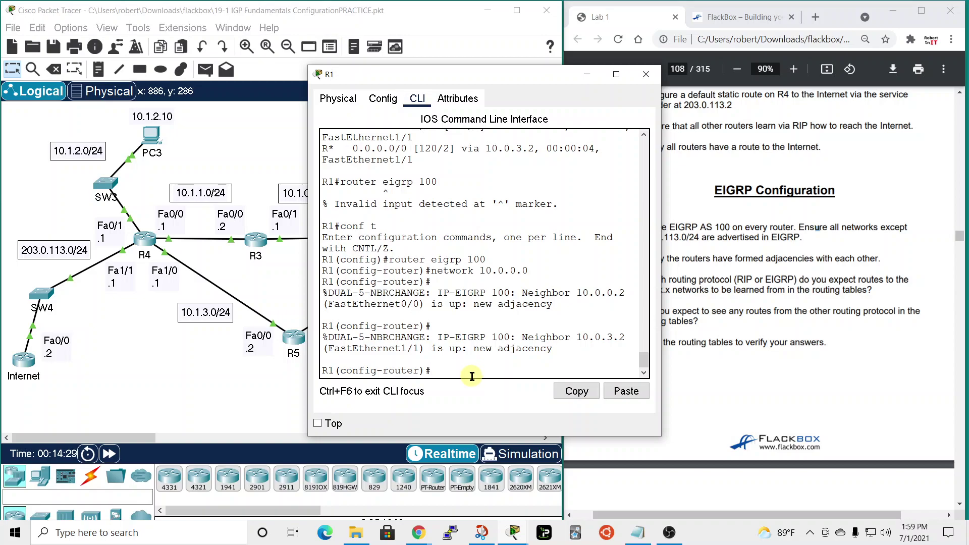
key(Return)
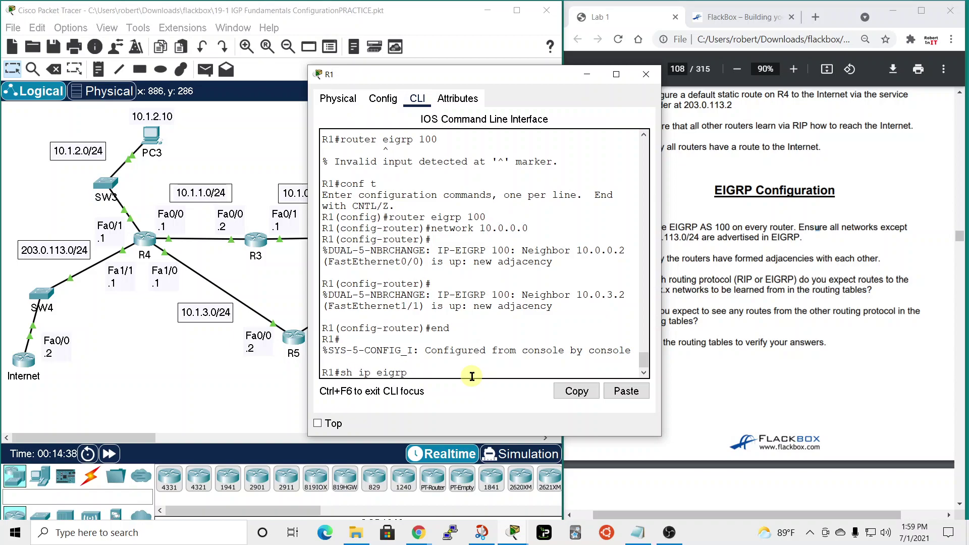
text(neigh)
key(Tab)
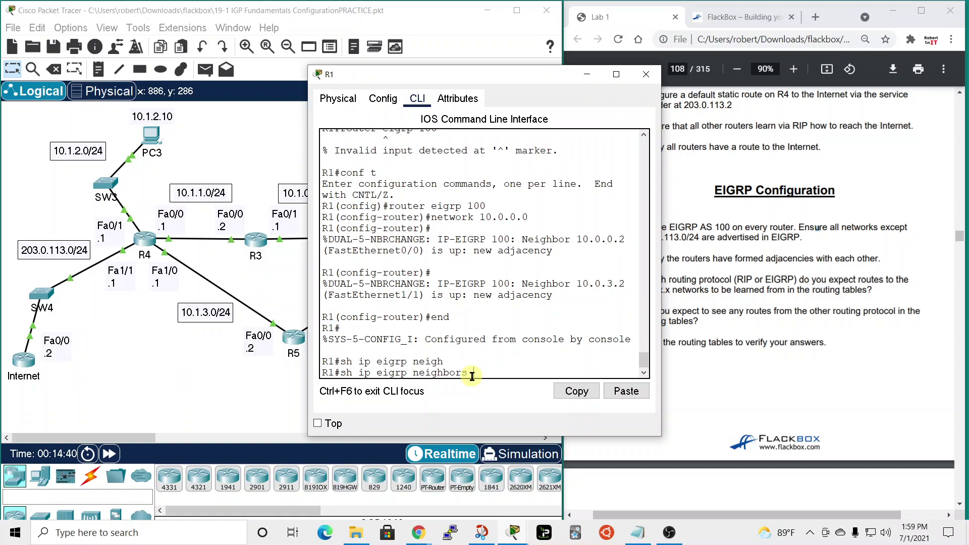
key(Return)
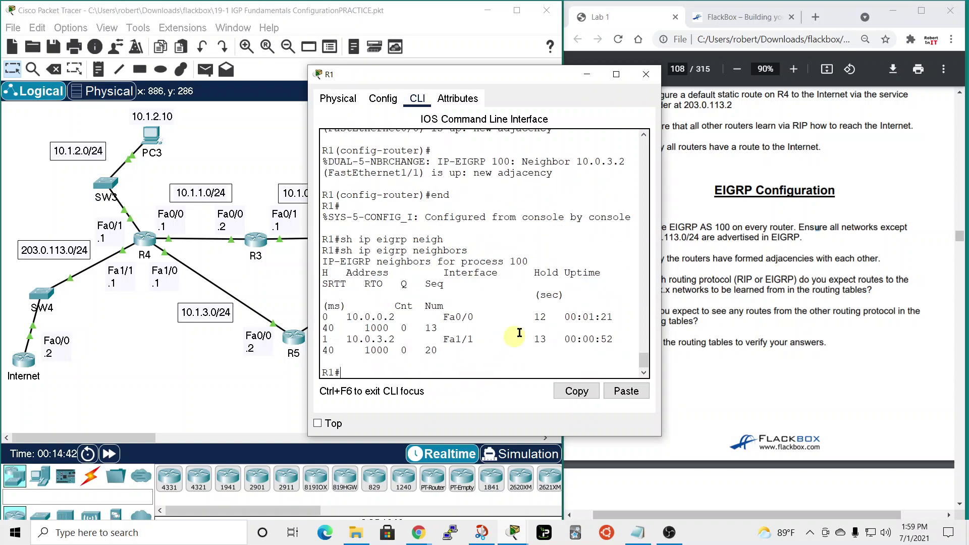
- Widen R1's window, compare its EIGRP neighbor table with the topology, and close the window
drag(666, 262, 840, 262)
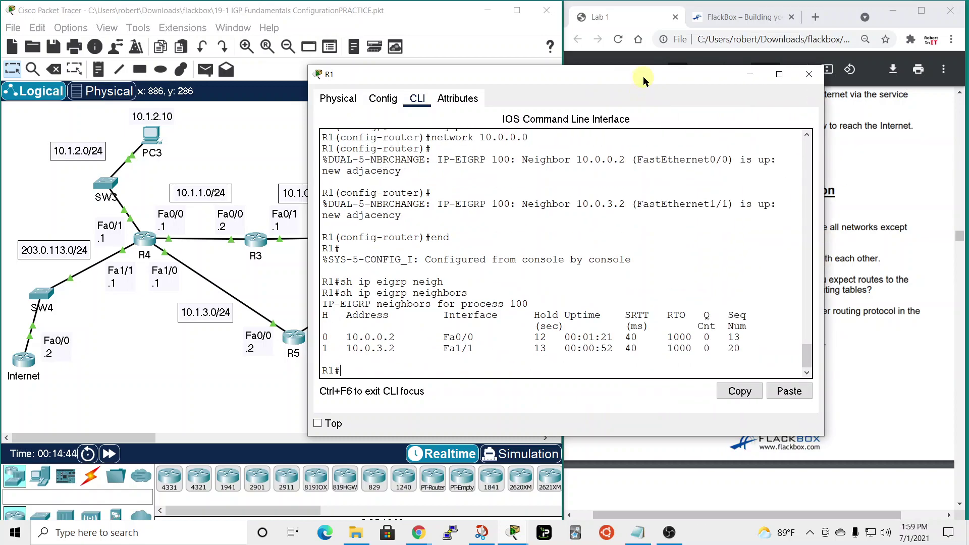
drag(643, 77, 812, 0)
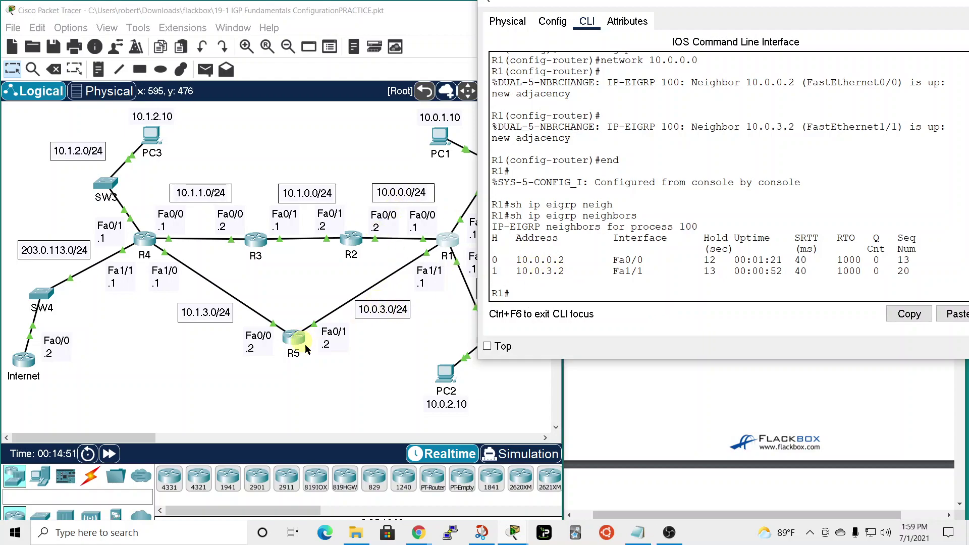
drag(735, 3, 629, 52)
click(873, 46)
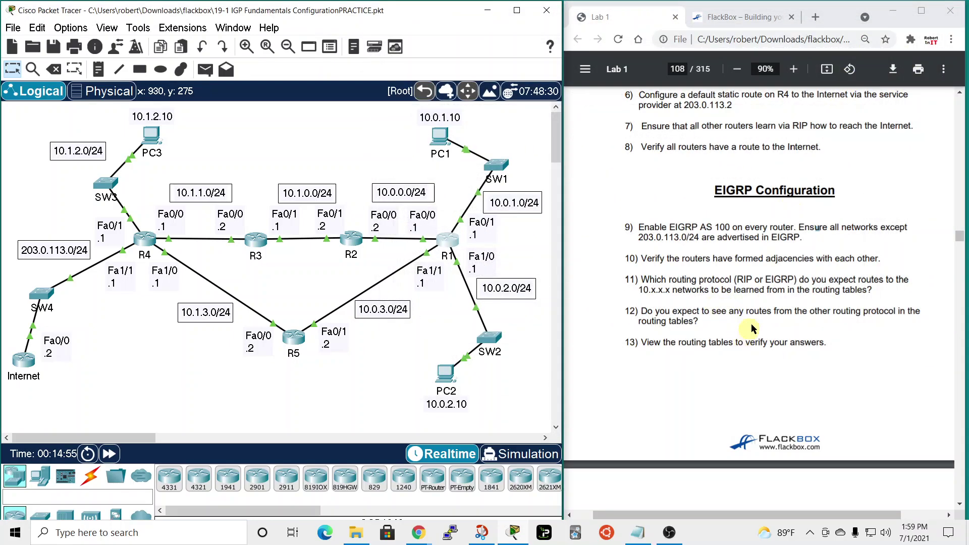
- Review lab tasks 10 and 11 on router adjacencies and the routing protocol expected for the 10.x.x.x networks
drag(632, 259, 742, 260)
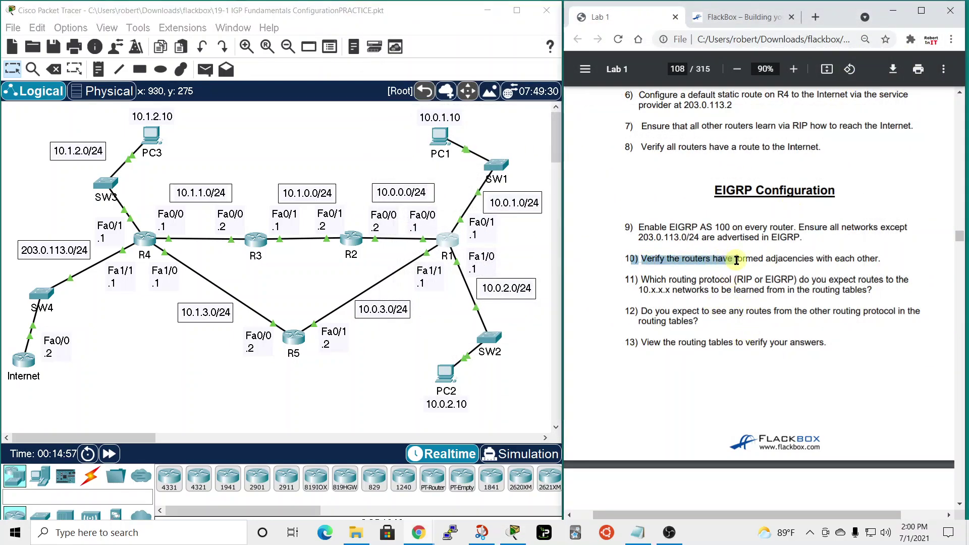
click(629, 281)
drag(629, 280, 669, 280)
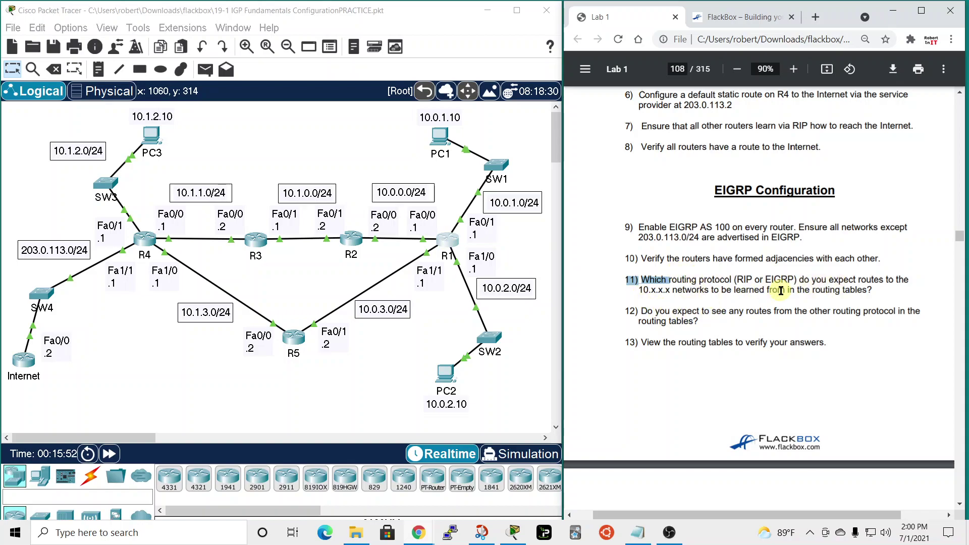
- Reopen R1's command line, display its routing table with sho ip route, and widen the window to show full route lines
click(447, 239)
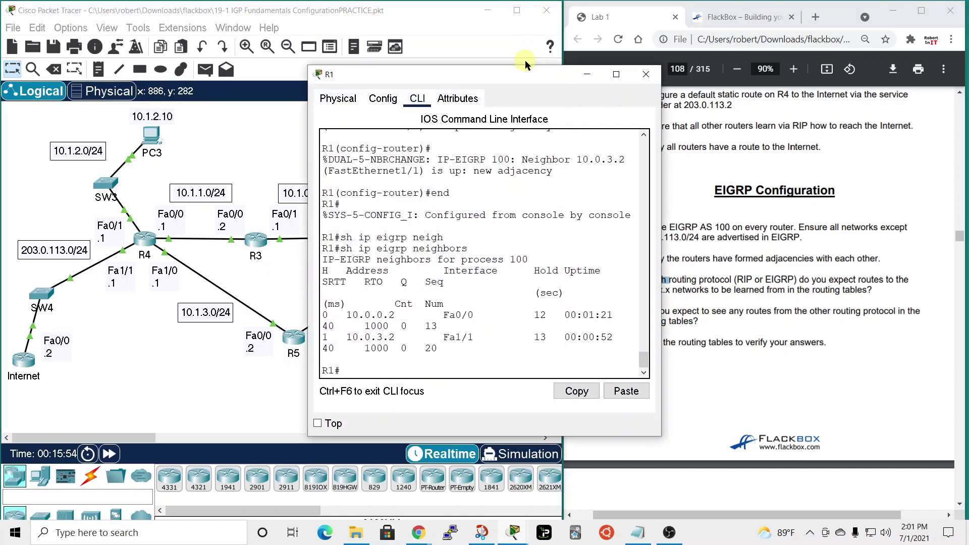
drag(525, 71, 320, 12)
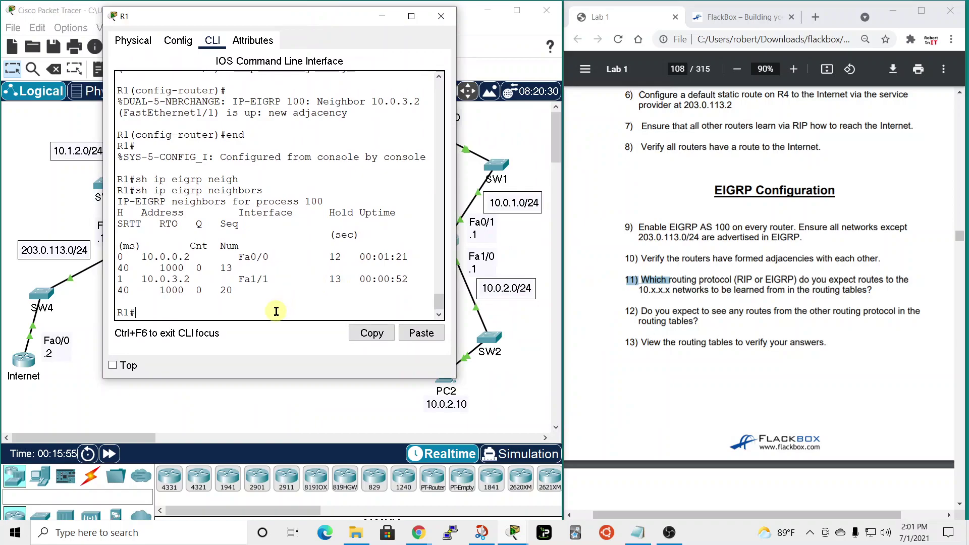
text(sh ip route)
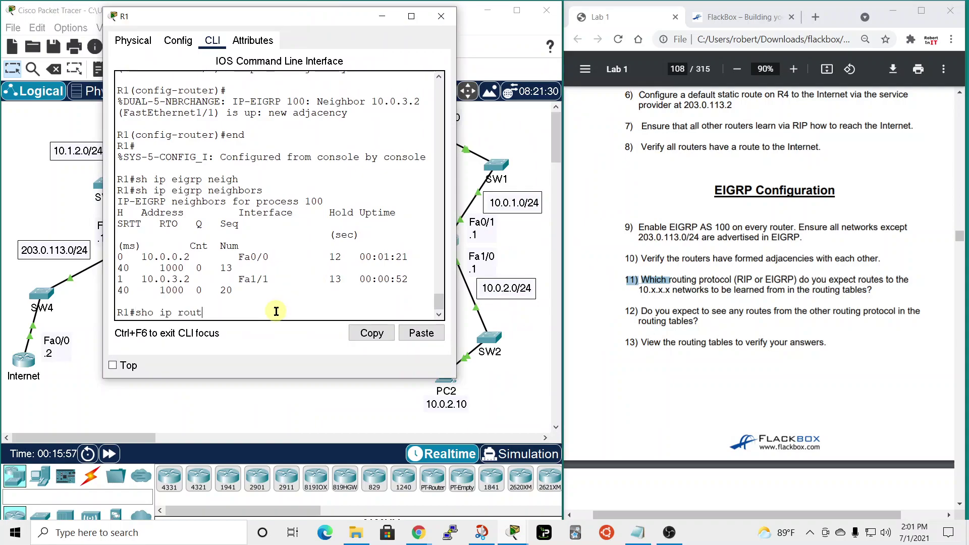
key(Return)
drag(456, 217, 716, 217)
key(space)
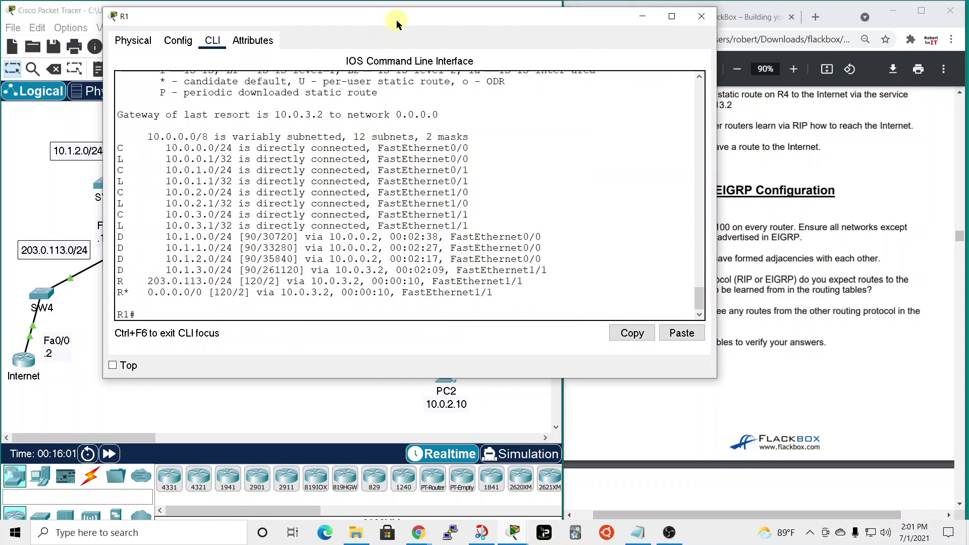
- Examine R1's sho ip route output from the route code legend down to the EIGRP and RIP entries
drag(398, 15, 503, 62)
scroll(432, 191, up, 3)
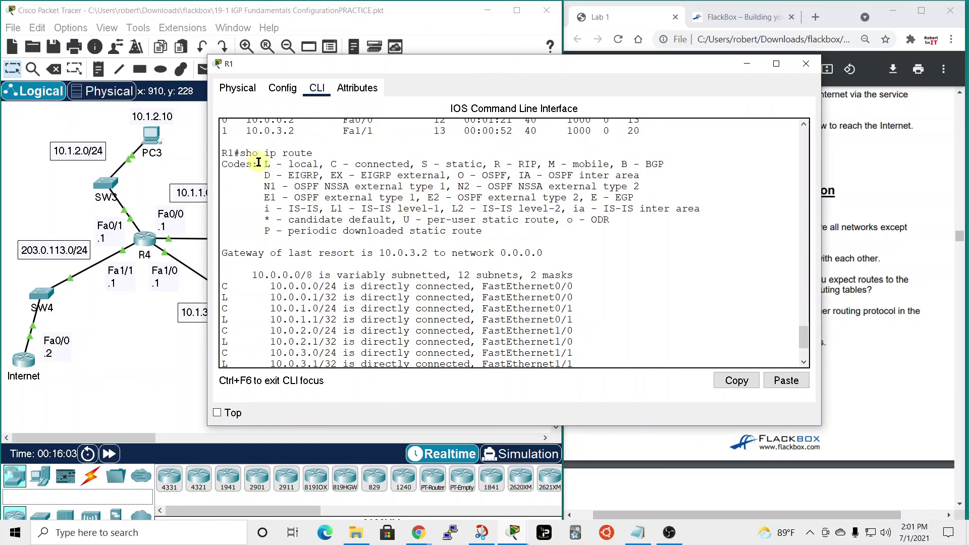
scroll(267, 322, down, 1)
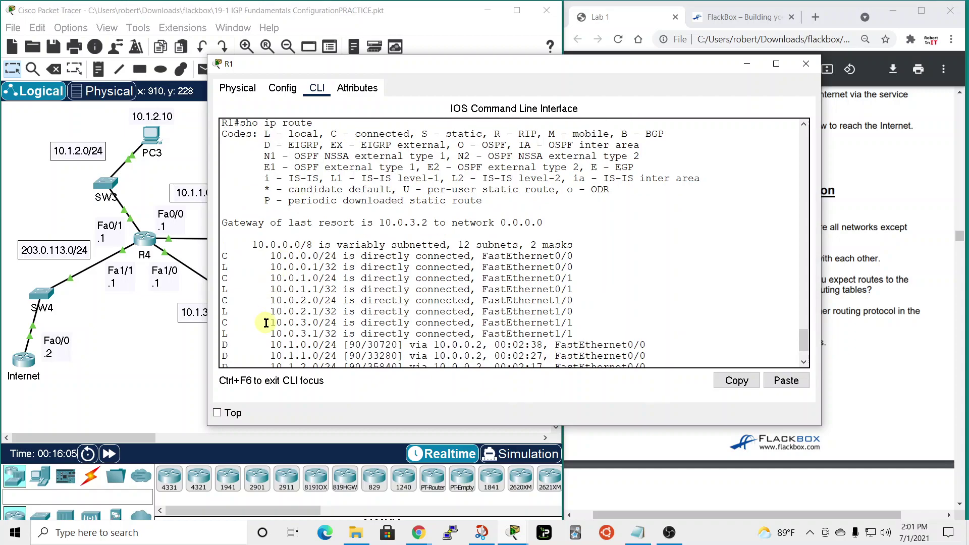
scroll(333, 187, up, 2)
drag(291, 203, 322, 206)
scroll(405, 227, down, 4)
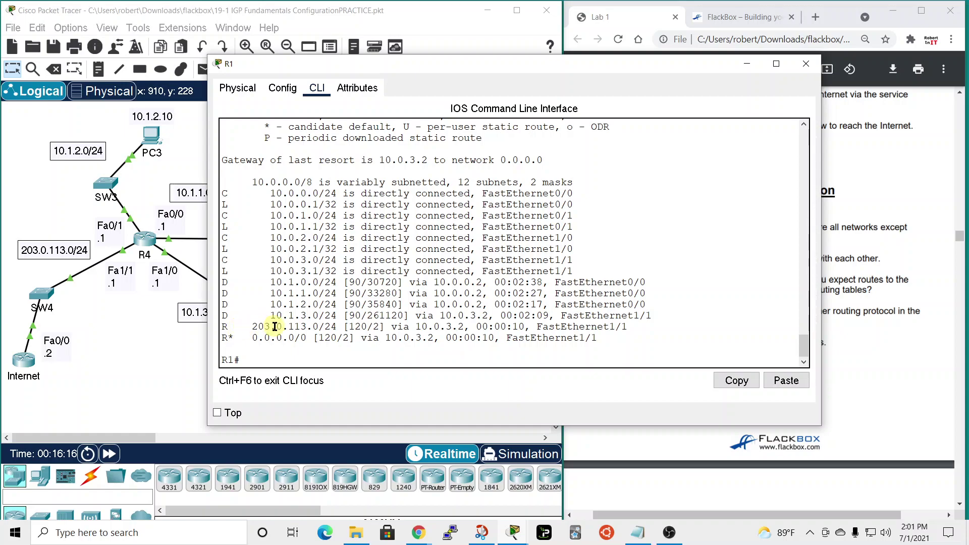
- Read lab task 12 beside R1's window, compare the earlier RIP-learned routes with the latest routing table, and close the window
drag(530, 69, 492, 22)
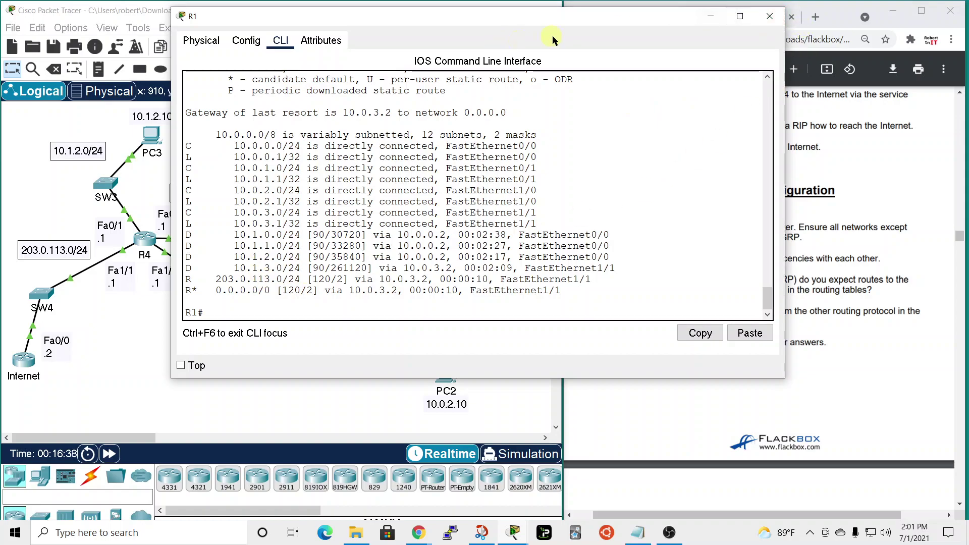
drag(553, 19, 477, 20)
drag(709, 147, 537, 148)
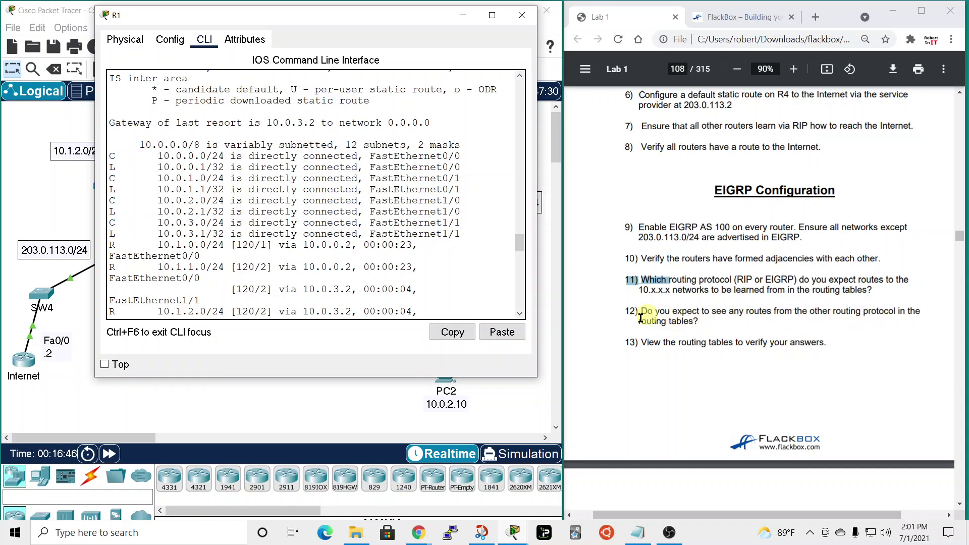
scroll(303, 303, down, 2)
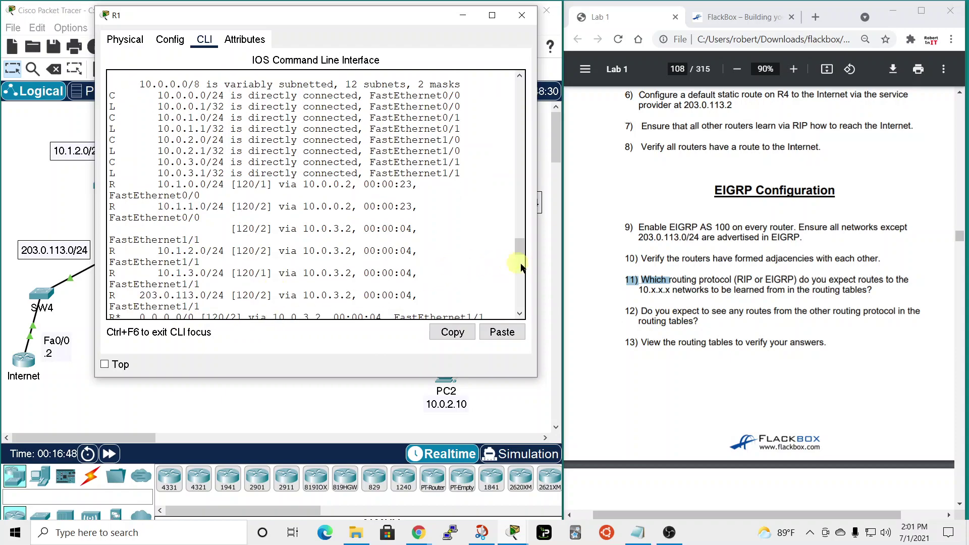
drag(537, 269, 656, 266)
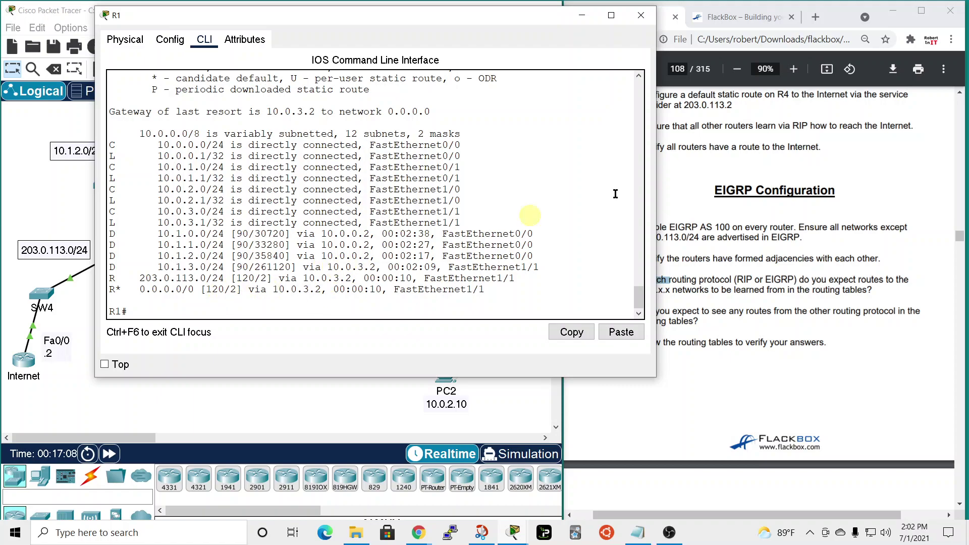
click(641, 16)
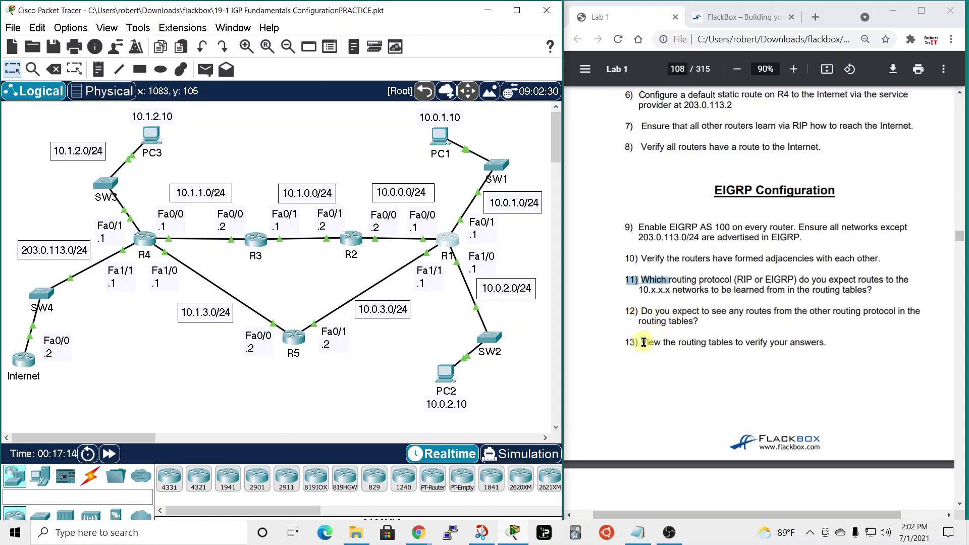
- Highlight lab task 13 on viewing the routing tables and reopen R1's command line in a wider window
drag(642, 342, 842, 344)
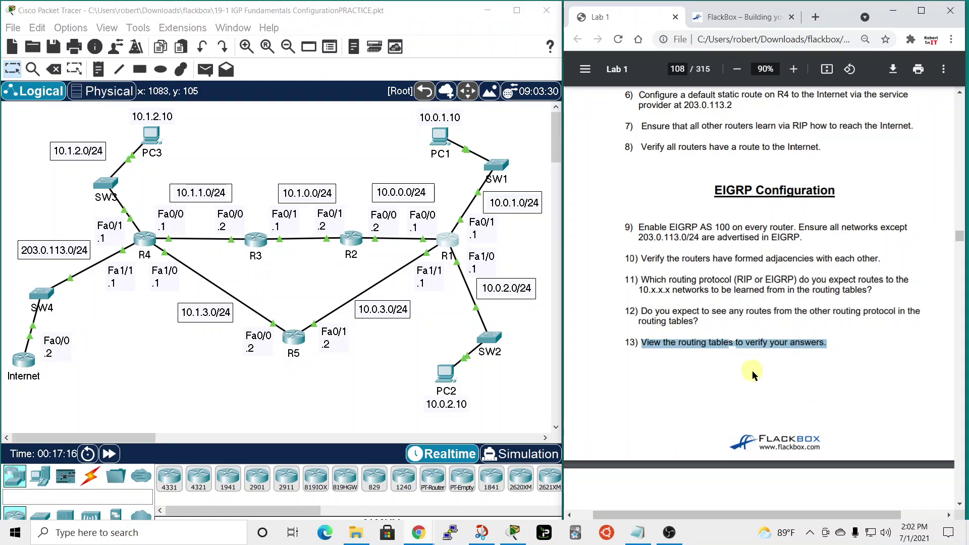
click(453, 243)
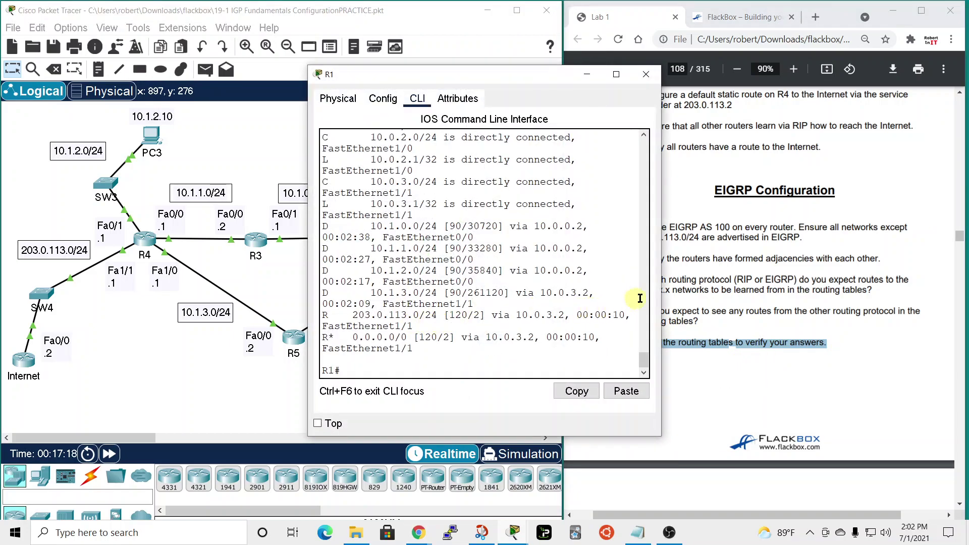
drag(662, 295, 835, 294)
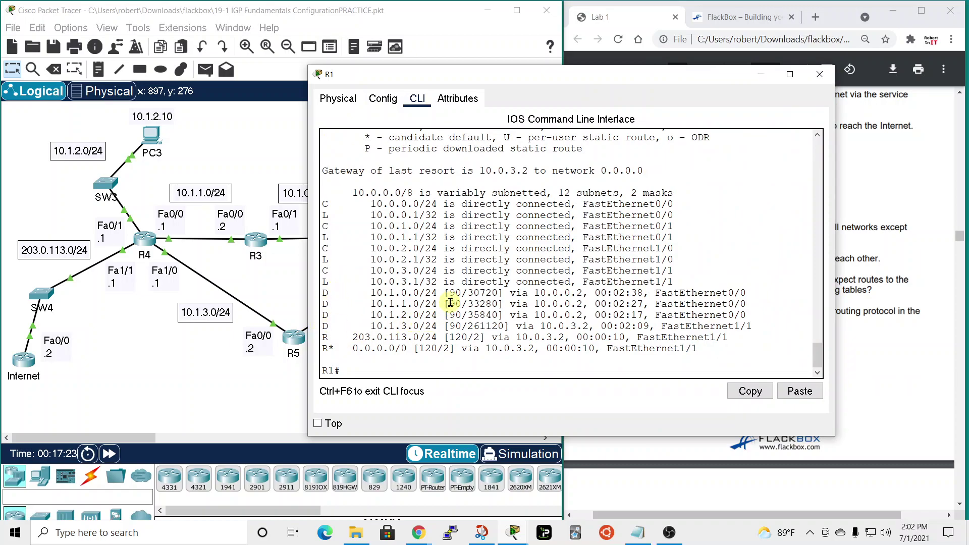
- Compare the administrative distances and metrics of the EIGRP and RIP routes in R1's routing table, and close the window
drag(450, 302, 462, 303)
drag(450, 335, 467, 336)
click(474, 341)
double_click(475, 337)
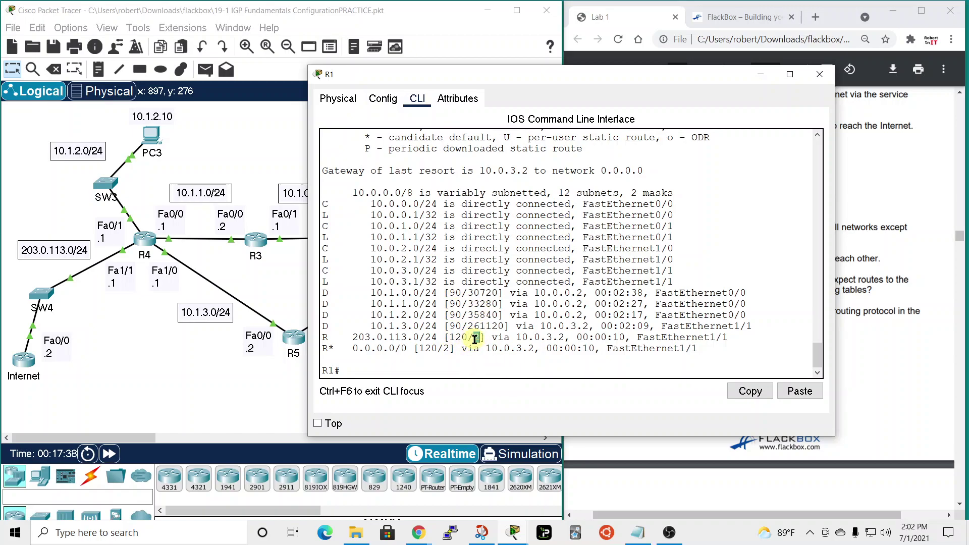
double_click(480, 293)
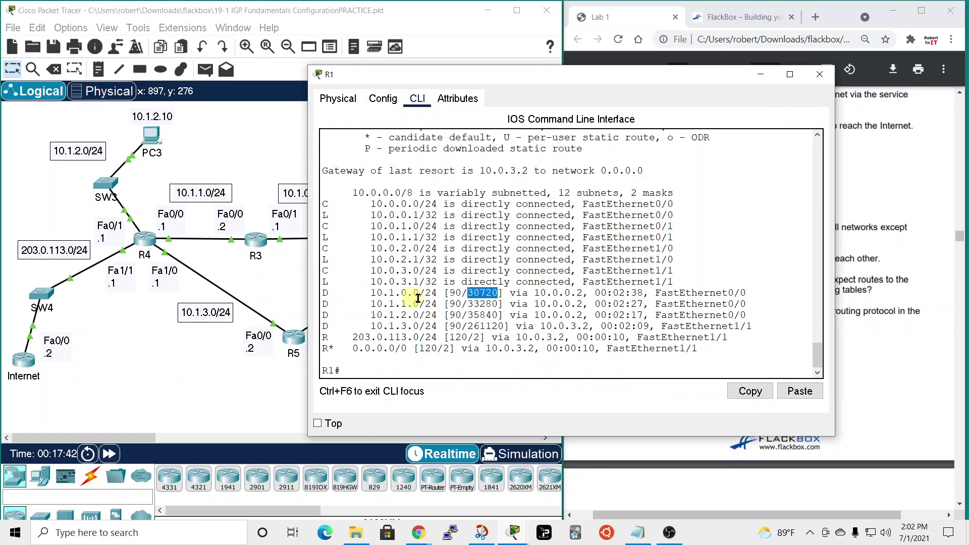
double_click(476, 338)
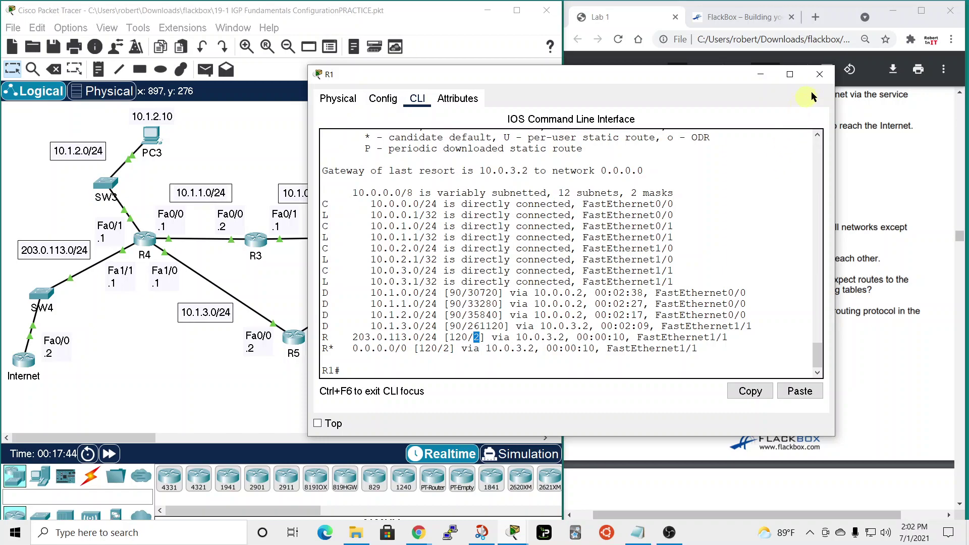
click(820, 75)
- Review the lab sheet's RIP and EIGRP tasks and locate the start of the 19-1 answer key
scroll(701, 382, down, 8)
scroll(701, 384, up, 3)
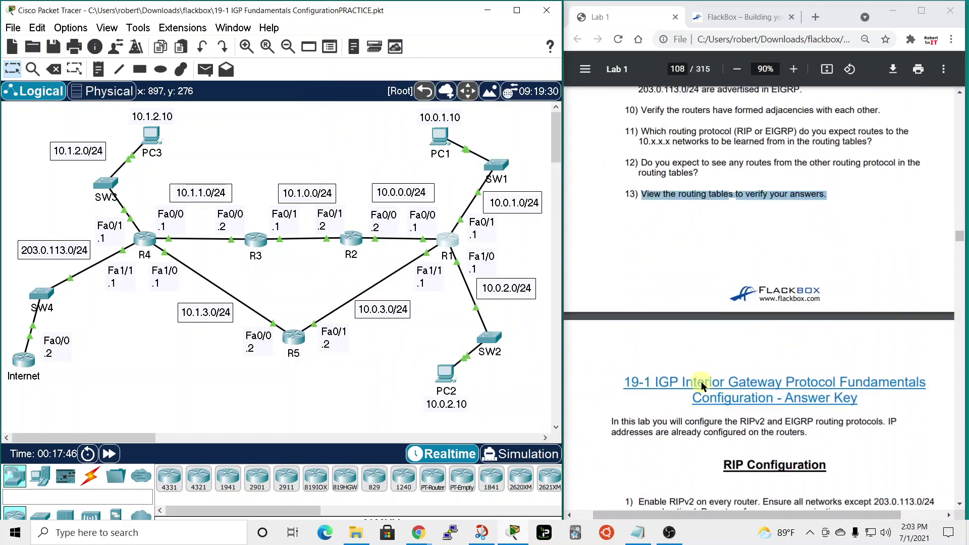
scroll(701, 383, up, 3)
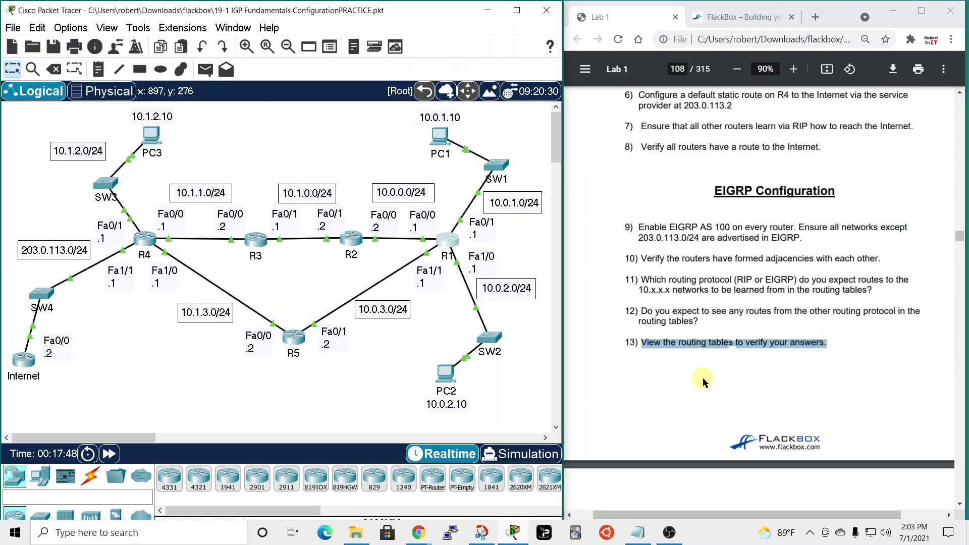
scroll(697, 379, down, 5)
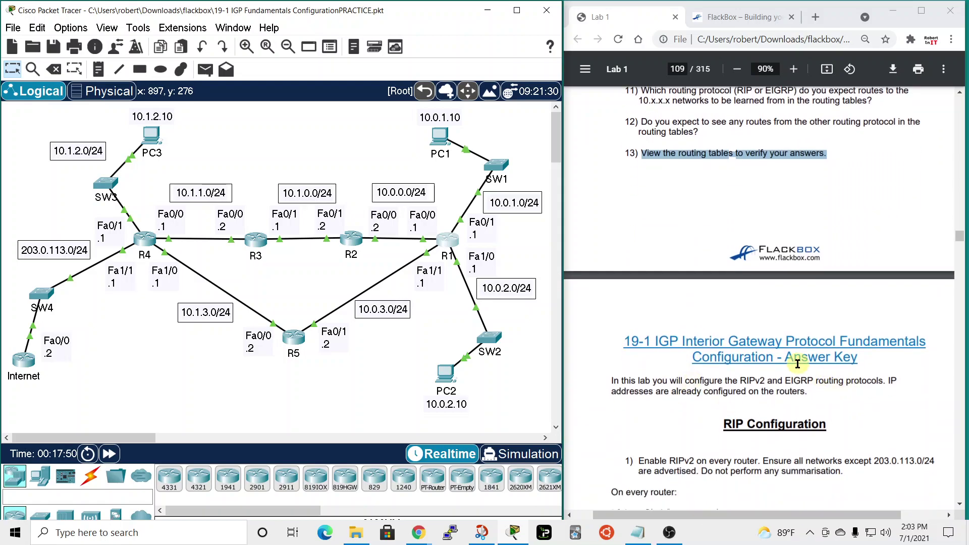
scroll(783, 429, up, 2)
scroll(783, 430, up, 5)
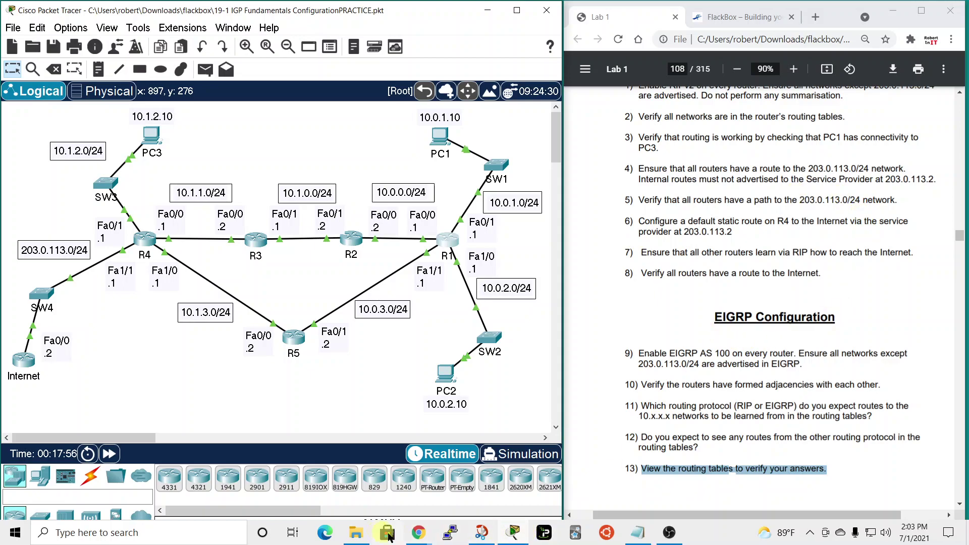
- Show the flackbox.com page offering the free Cisco CCNA Lab Guide in the browser, and minimize that window
click(453, 428)
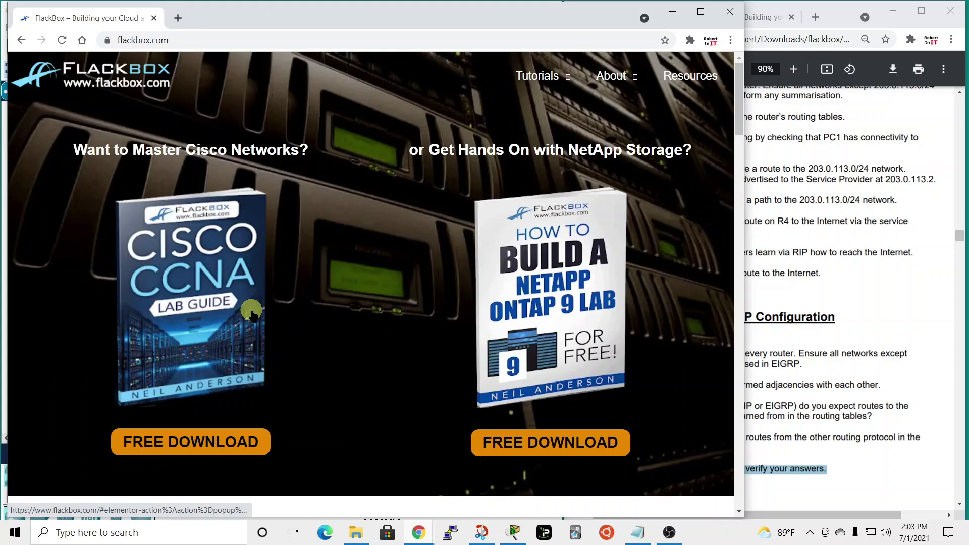
click(673, 12)
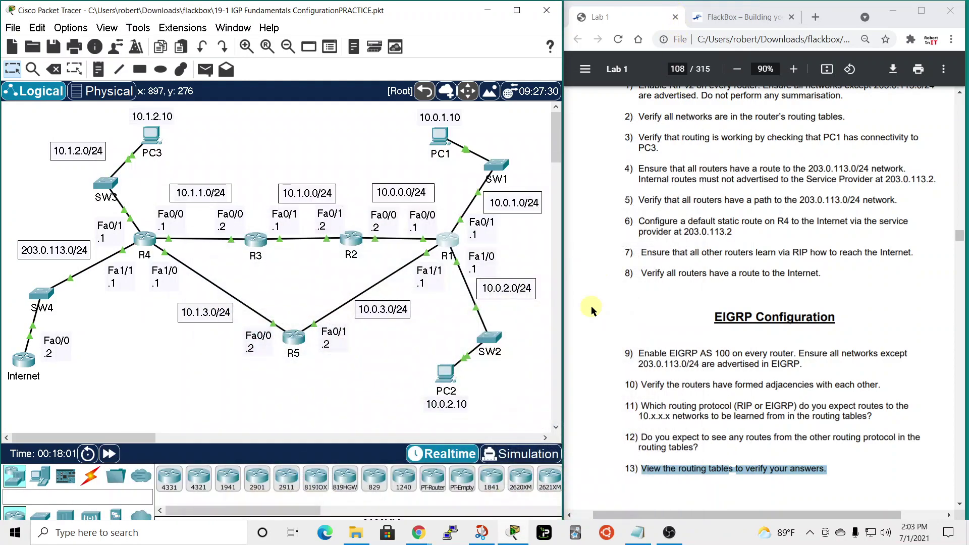